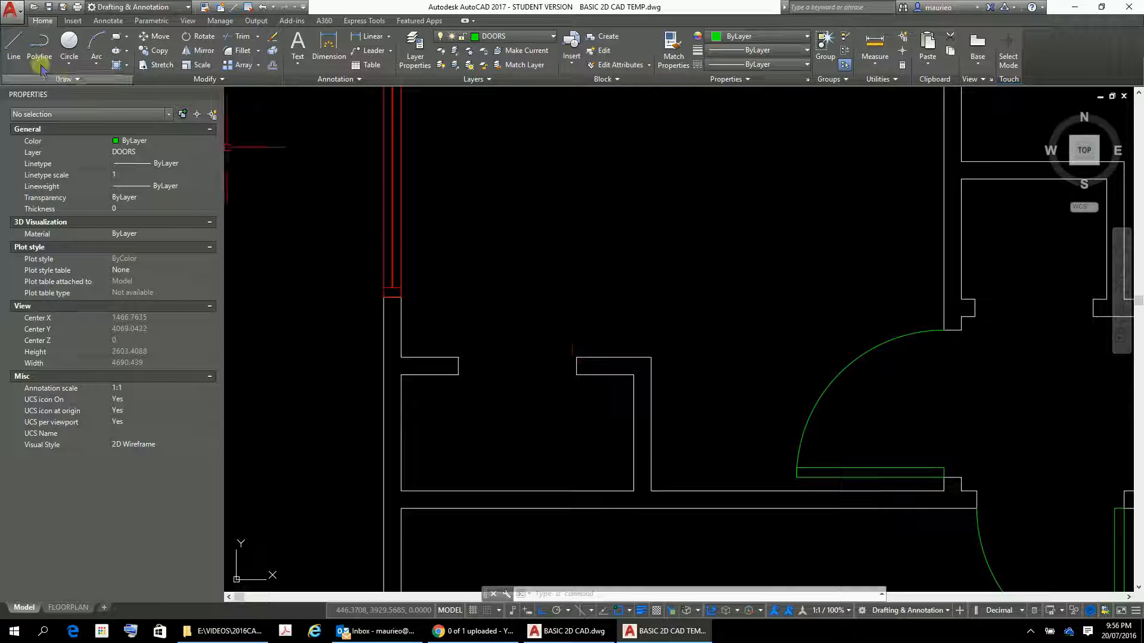
# Step: With Ortho off, draw a 610-long line at an angle override of 60 degrees from the upper corner of the closet opening's left jamb
pyautogui.click(13, 45)
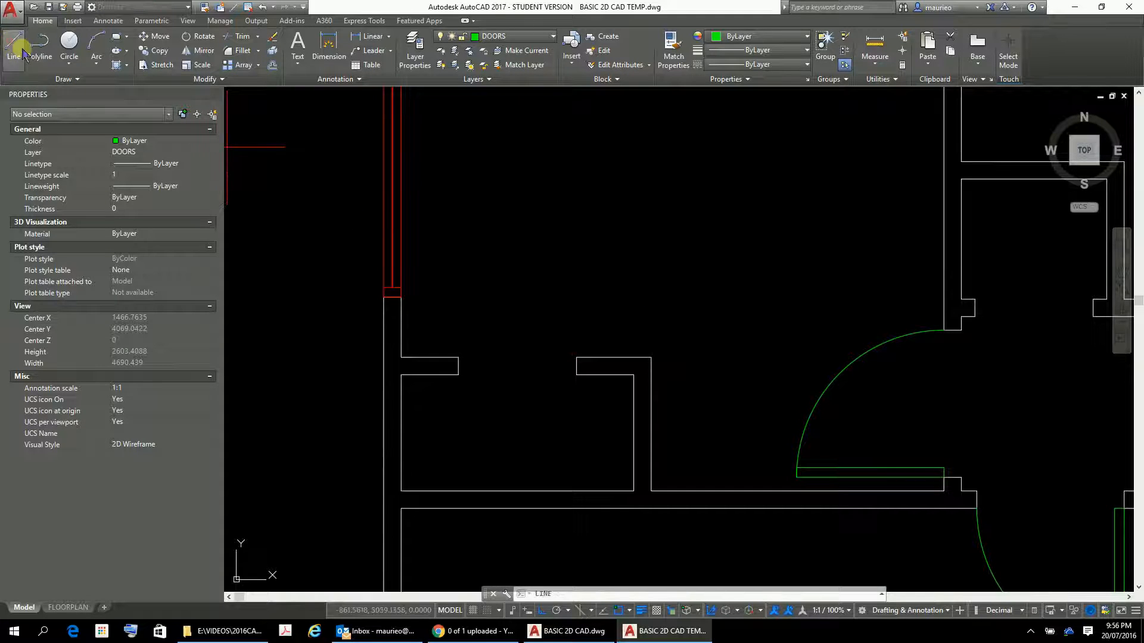
pyautogui.click(458, 358)
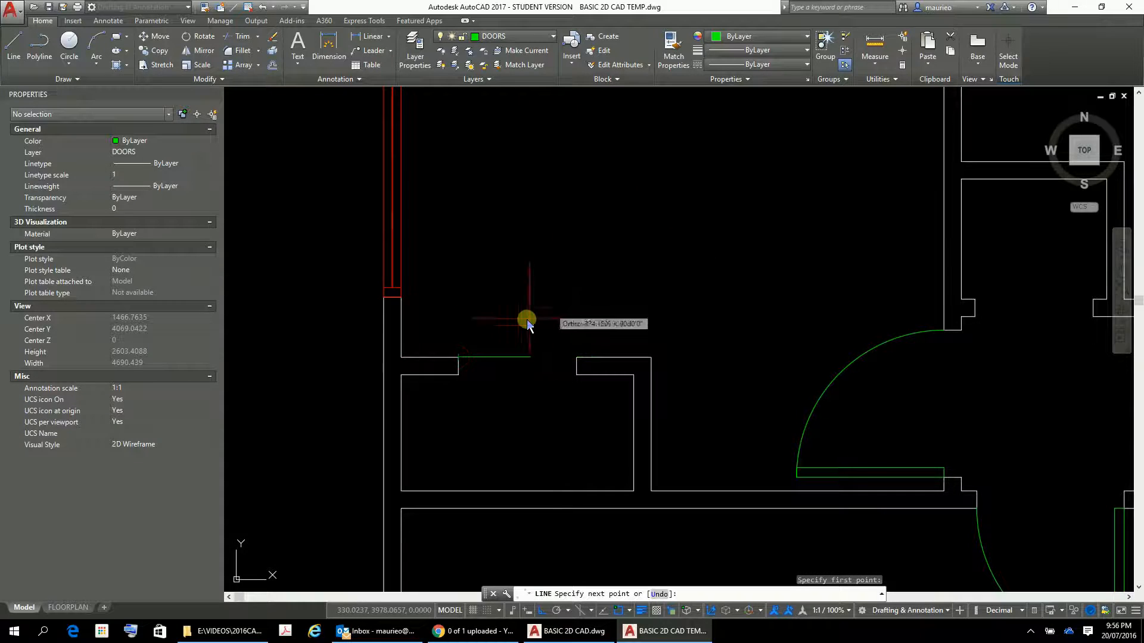
pyautogui.click(541, 610)
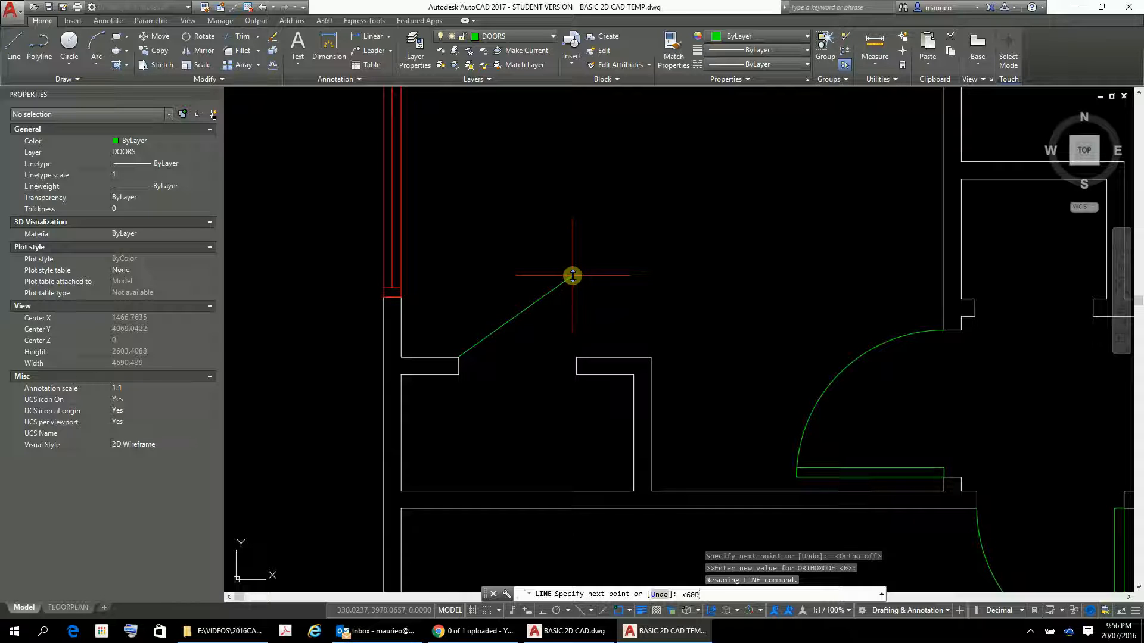
pyautogui.press('Return')
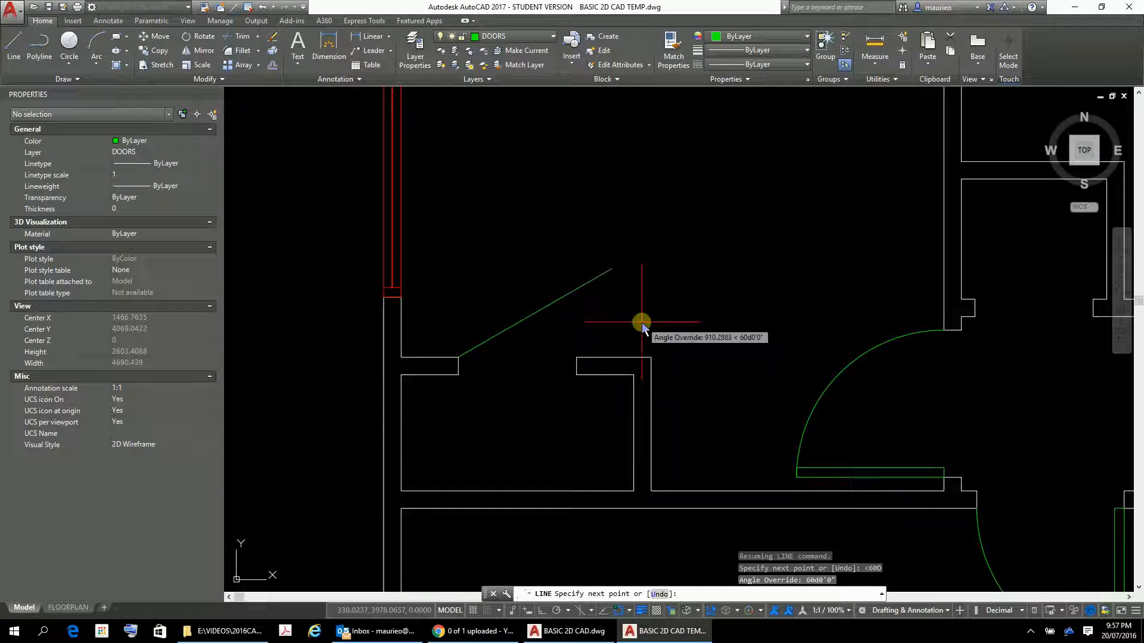
pyautogui.write('61')
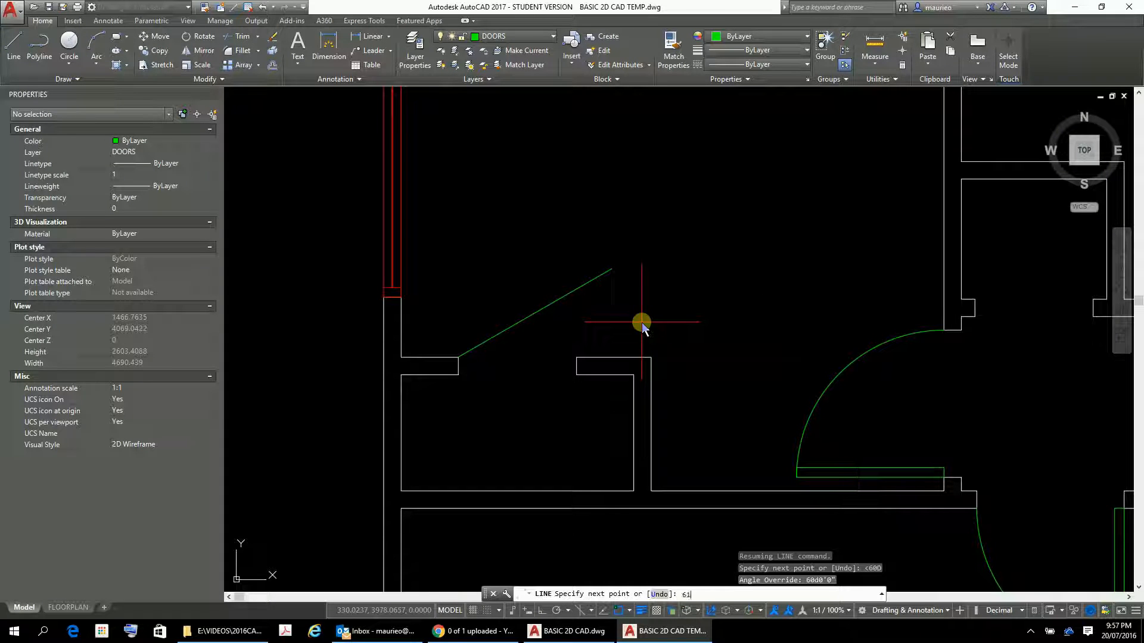
pyautogui.write('0')
pyautogui.press('Return')
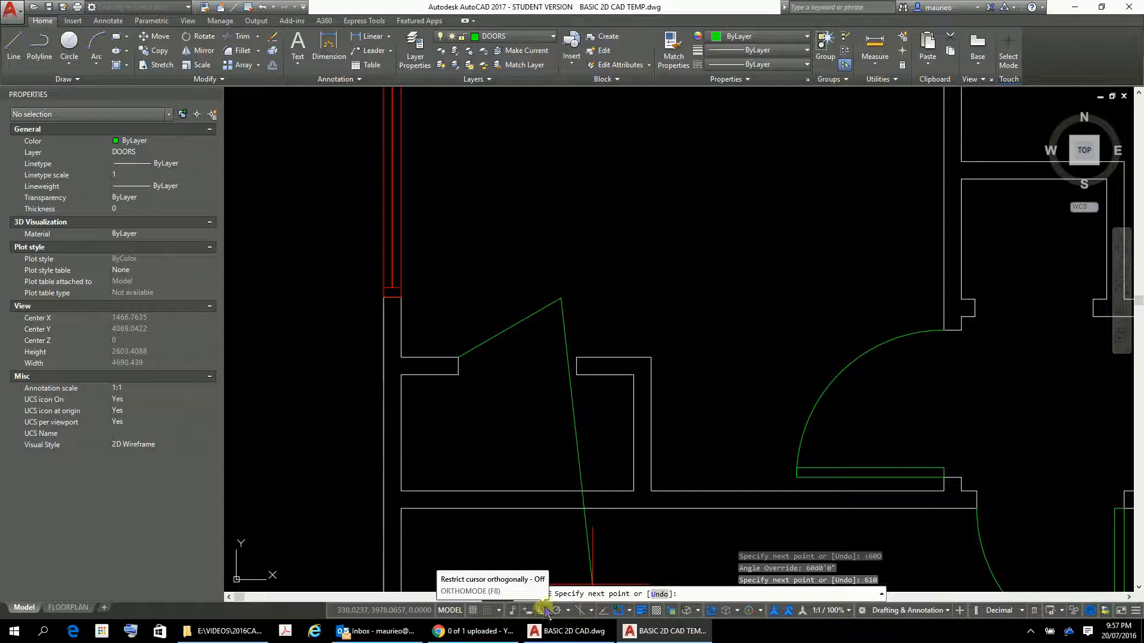
pyautogui.scroll(4, 564, 308)
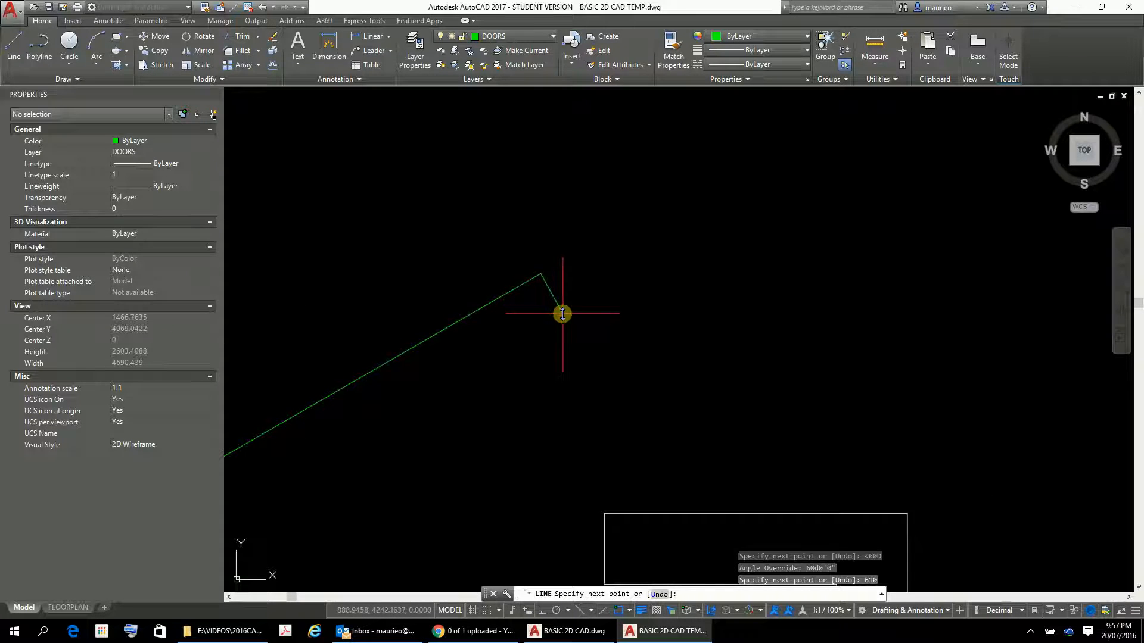
pyautogui.press('Escape')
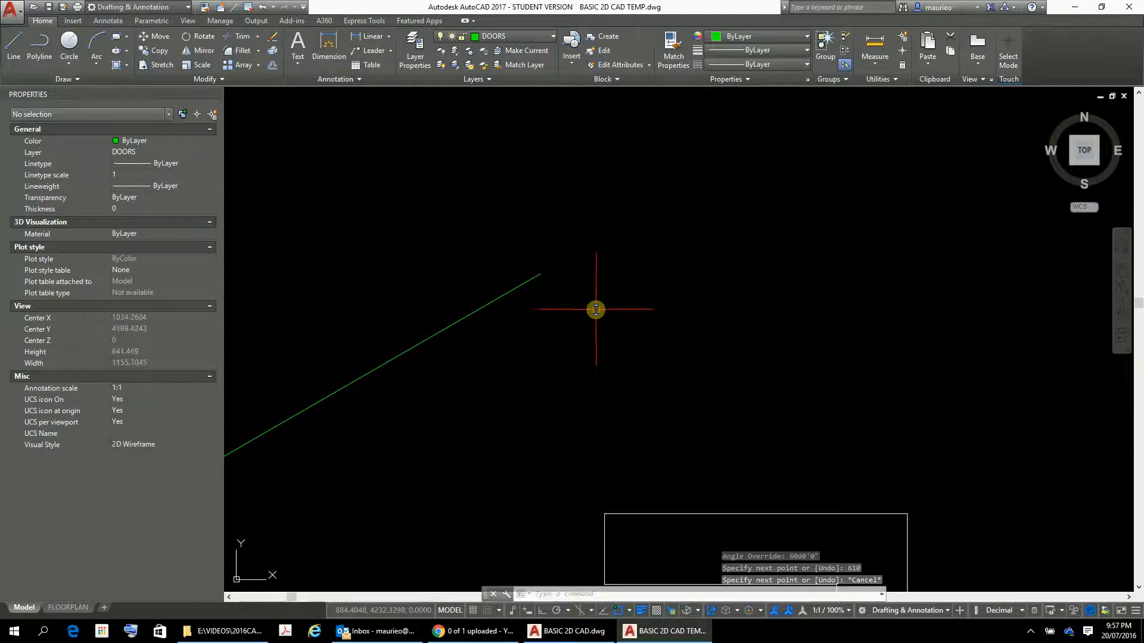
# Step: Offset the angled door line by 50 toward its lower right side to give the door leaf its thickness
pyautogui.scroll(-4, 561, 314)
pyautogui.scroll(2, 575, 333)
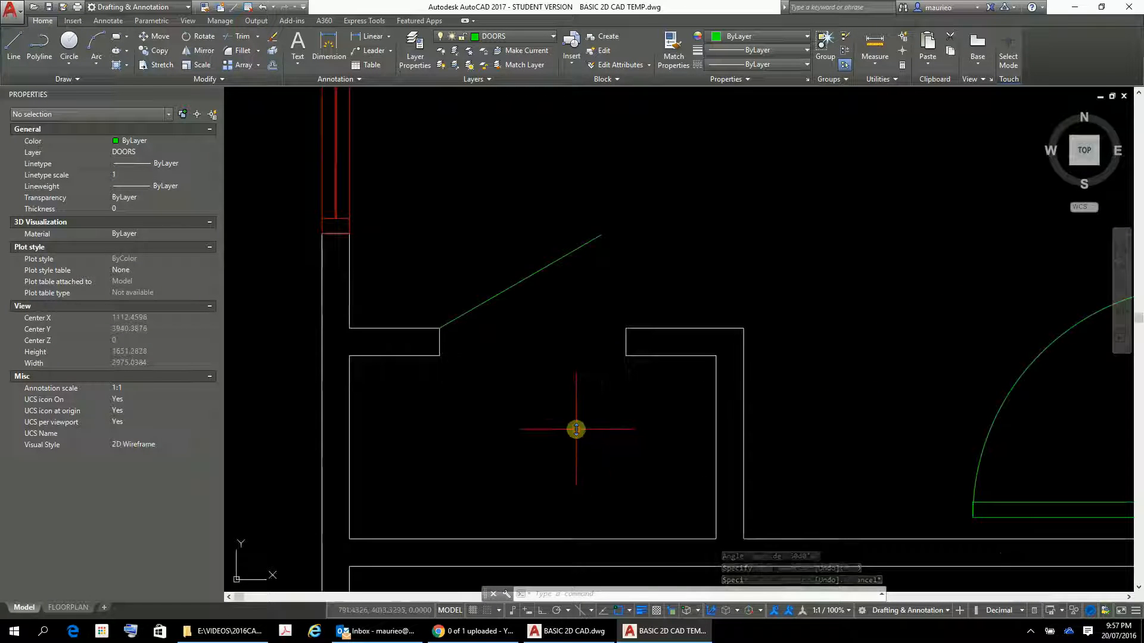
pyautogui.write('o')
pyautogui.press('Return')
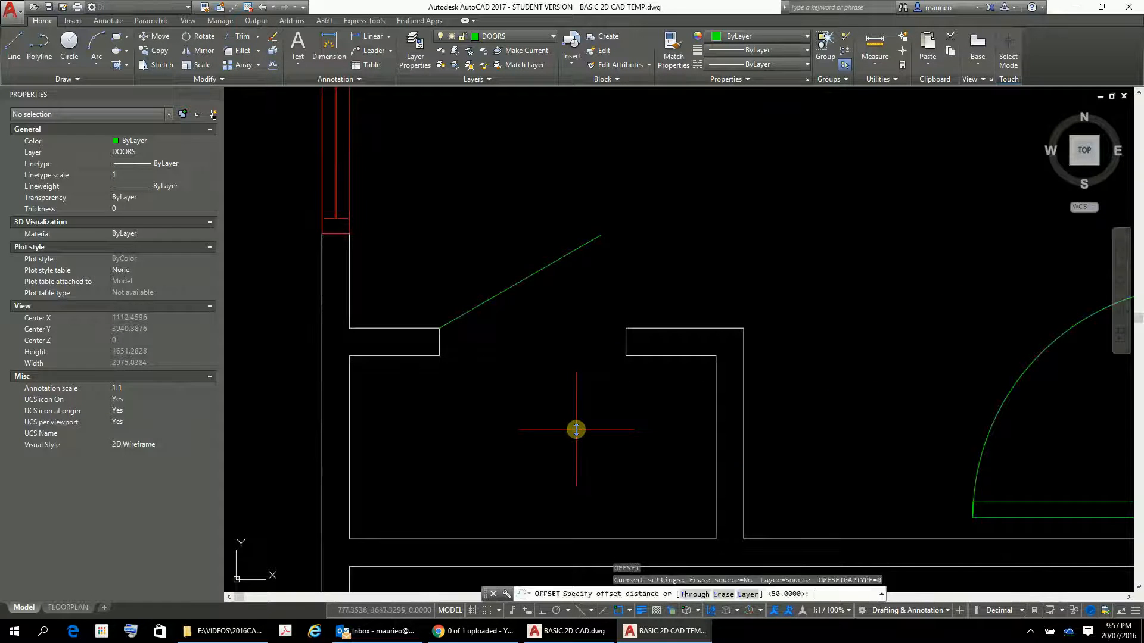
pyautogui.press('Return')
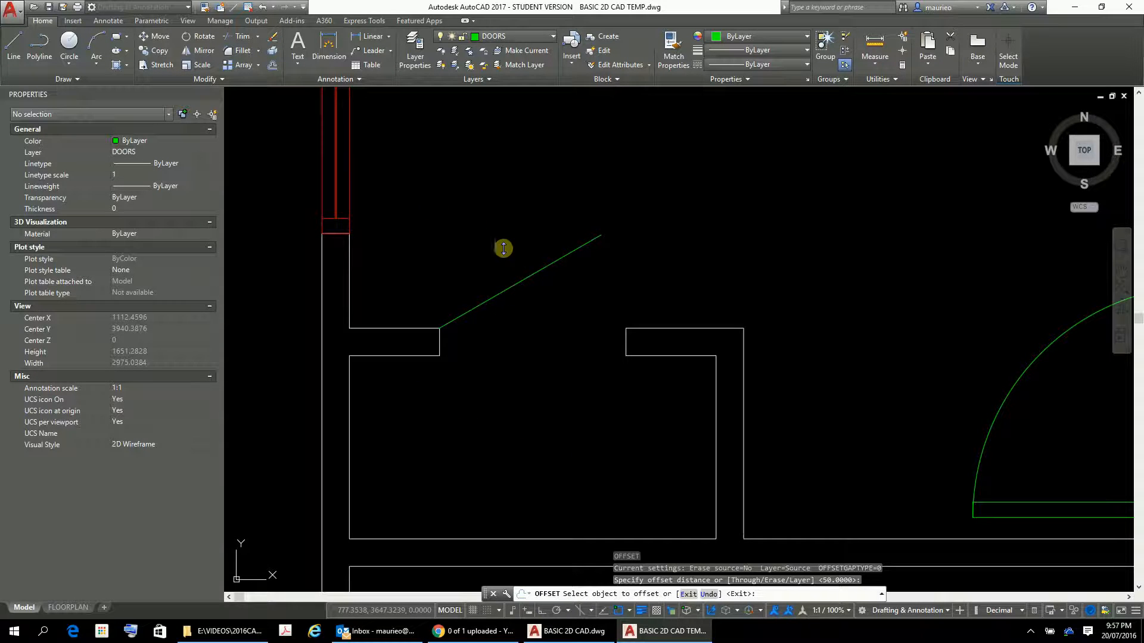
pyautogui.click(522, 282)
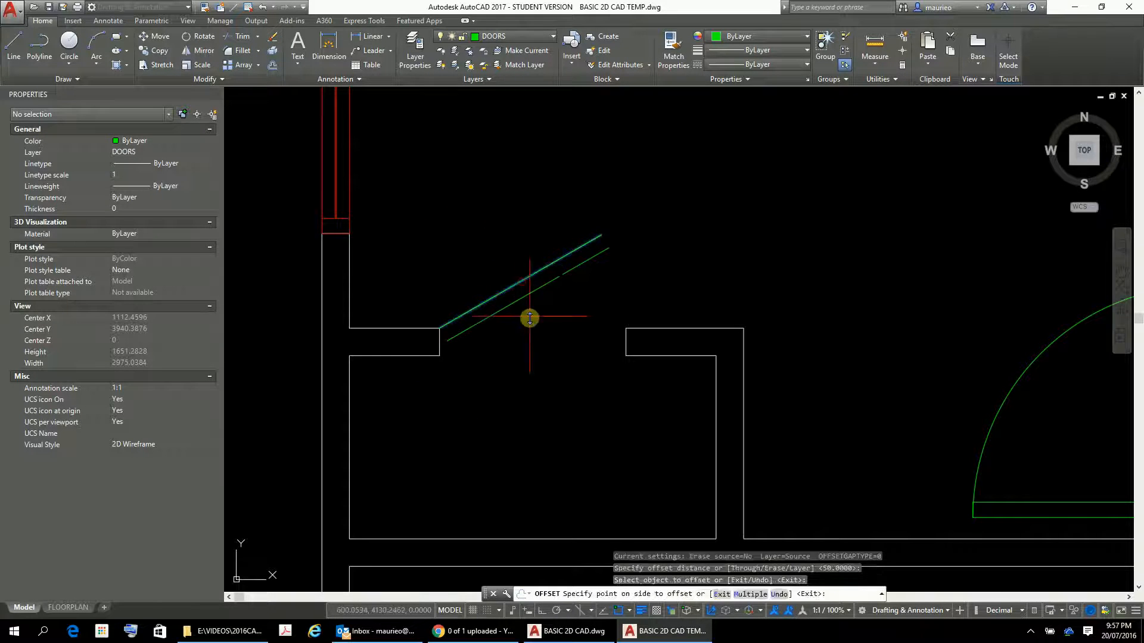
pyautogui.click(528, 317)
pyautogui.press('Escape')
pyautogui.press('Escape')
pyautogui.press('Escape')
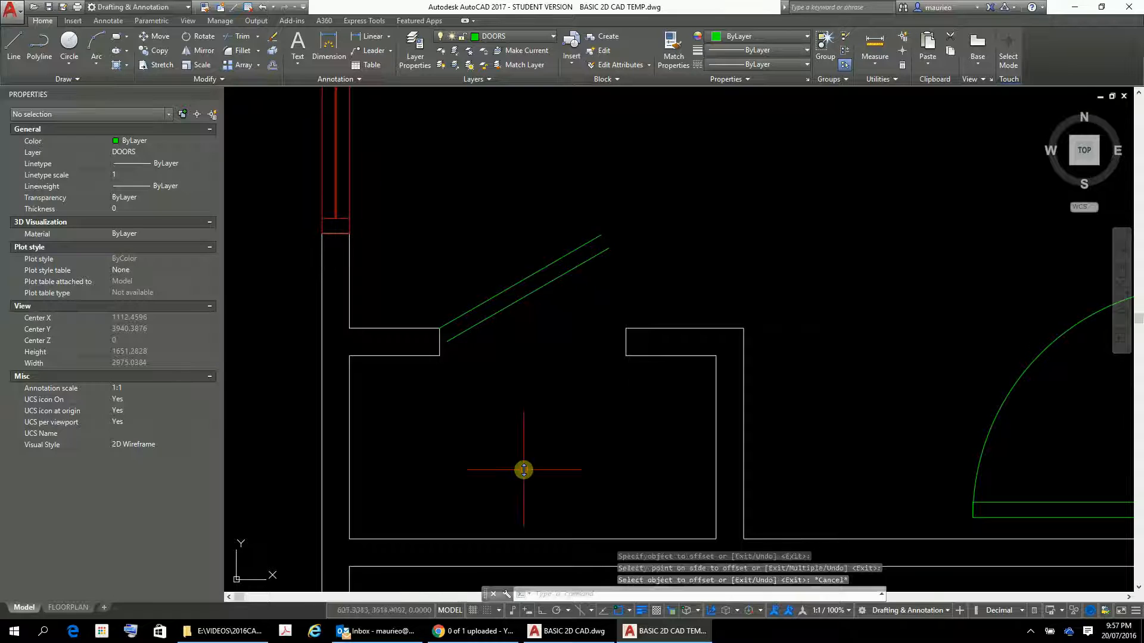
# Step: Close the hinge end of the door leaf with a line between the two parallel lines at the left jamb
pyautogui.write('l')
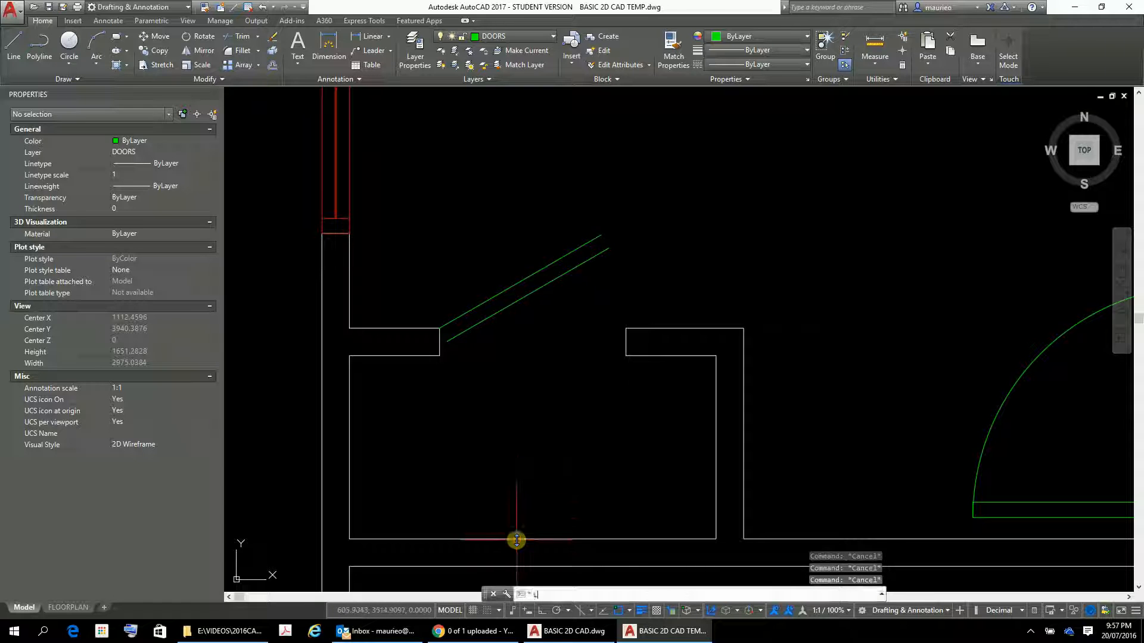
pyautogui.press('Return')
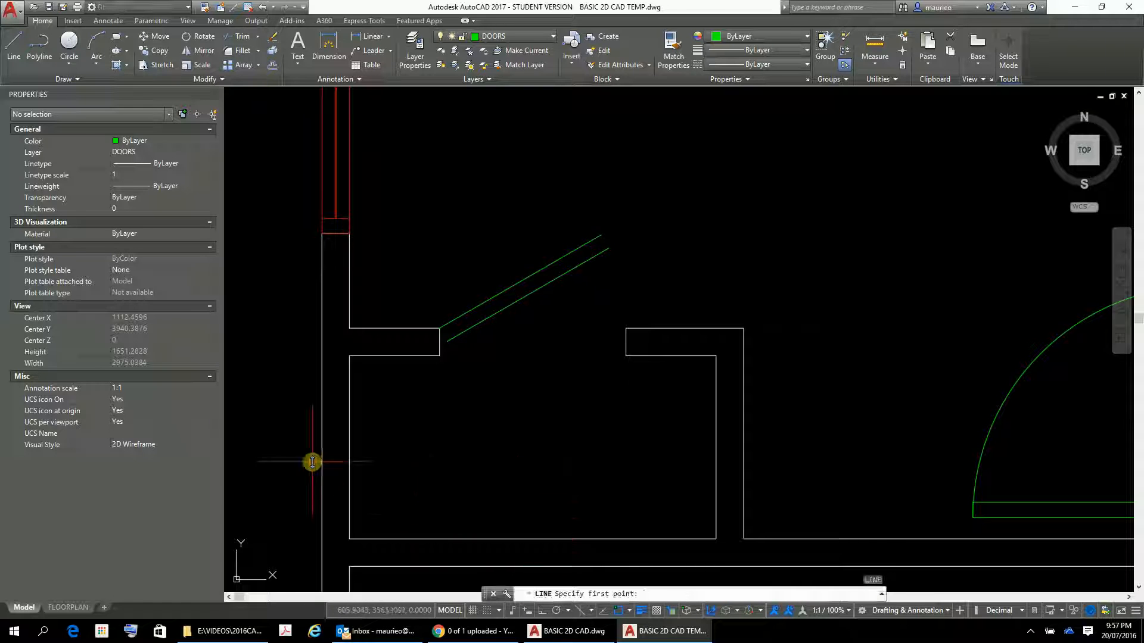
pyautogui.click(439, 328)
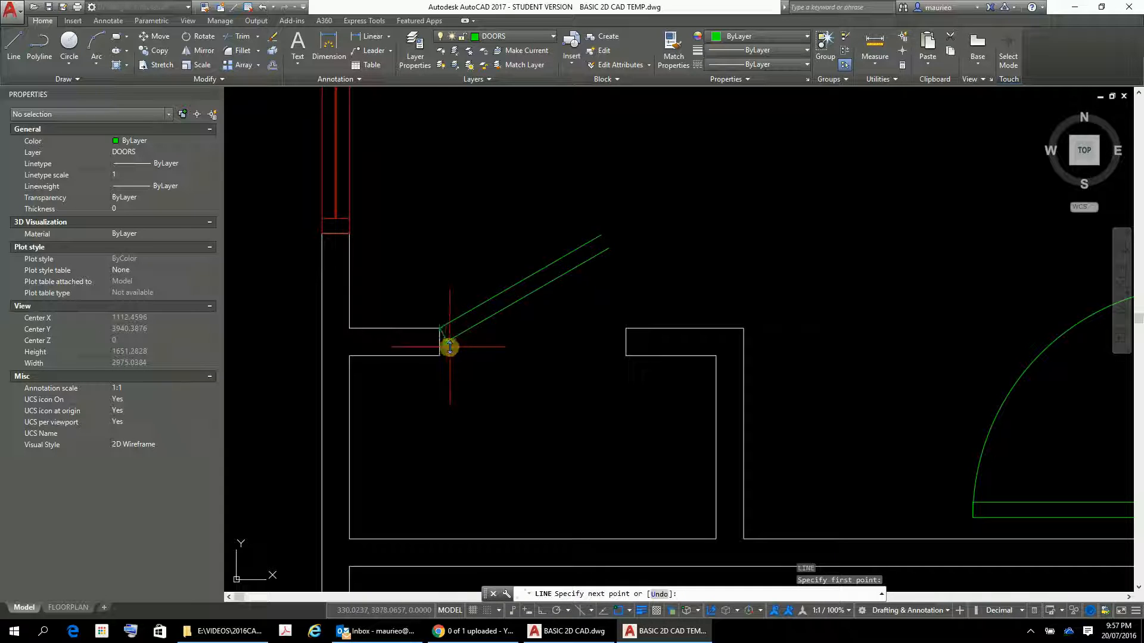
pyautogui.click(443, 348)
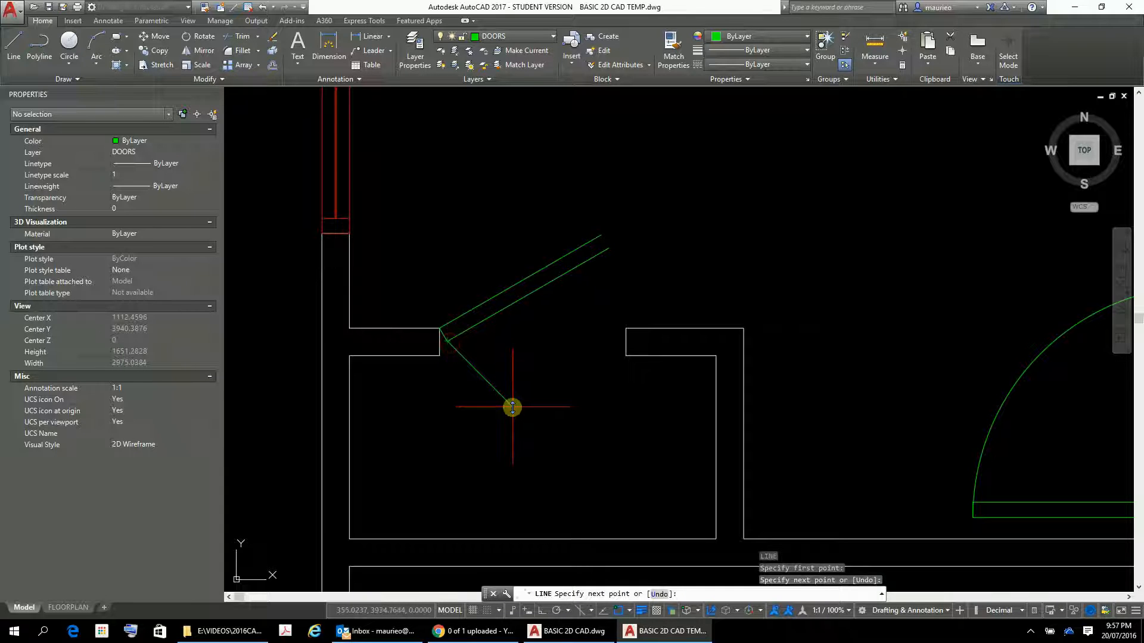
pyautogui.press('Escape')
pyautogui.press('Escape')
pyautogui.press('Escape')
# Step: Close the free end of the door leaf with a line joining the outer endpoints of the two parallel lines
pyautogui.write('l')
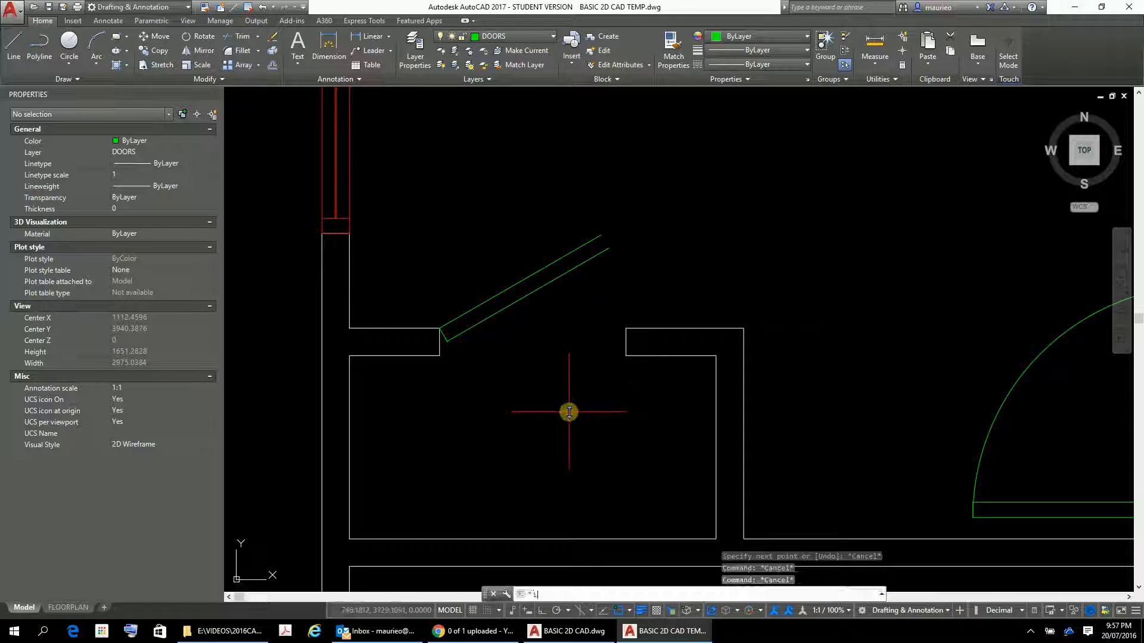
pyautogui.press('Return')
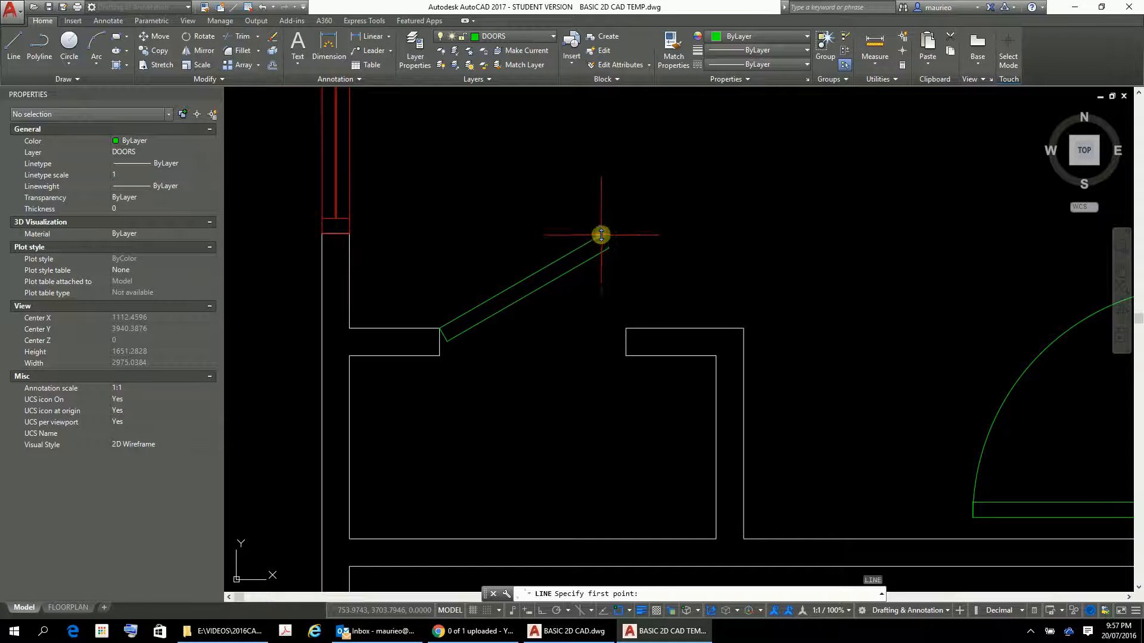
pyautogui.click(602, 235)
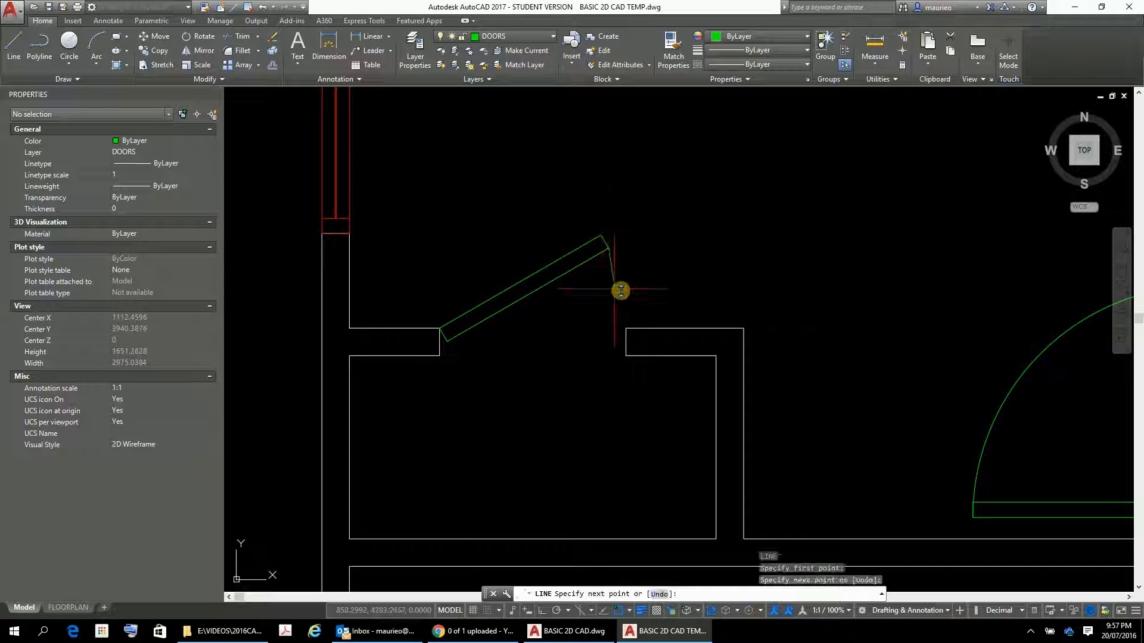
pyautogui.press('Escape')
pyautogui.press('Escape')
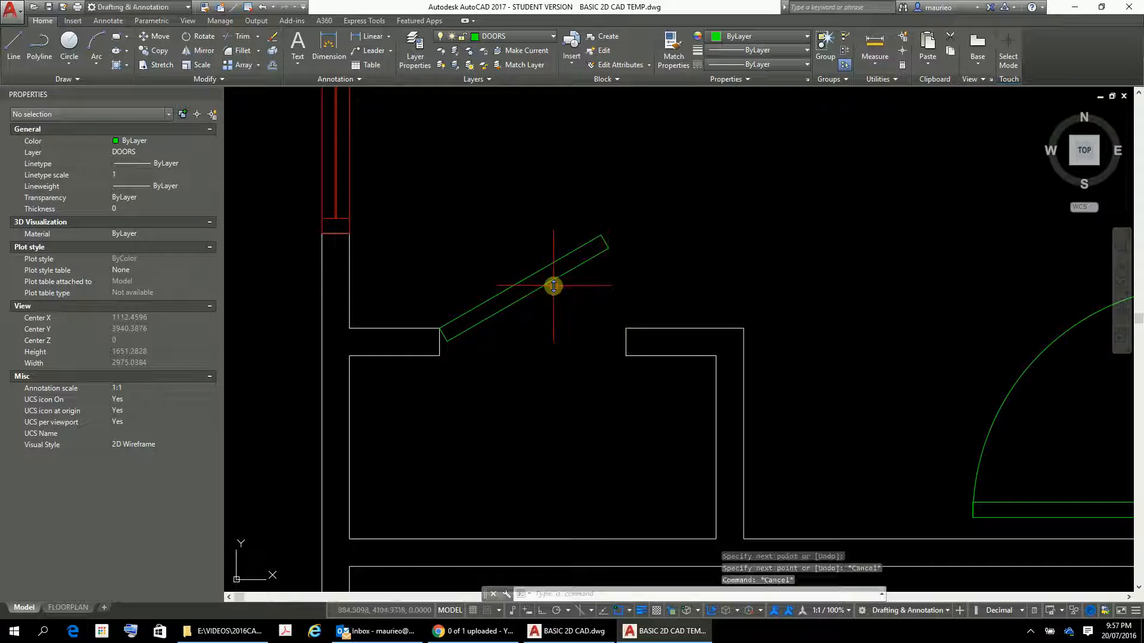
pyautogui.click(552, 283)
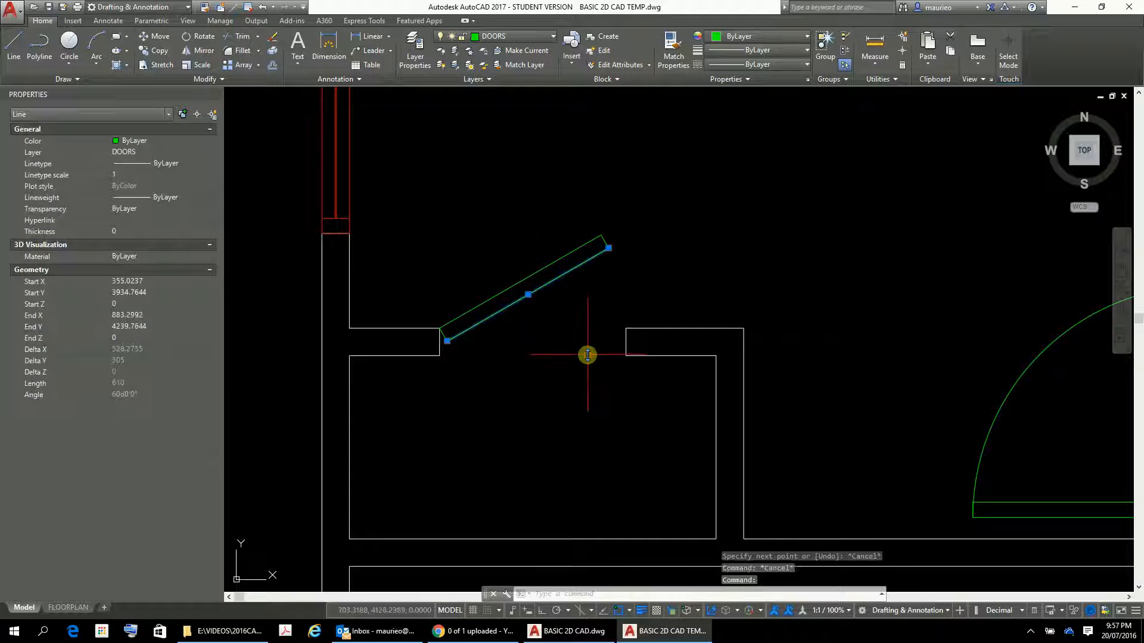
pyautogui.press('Escape')
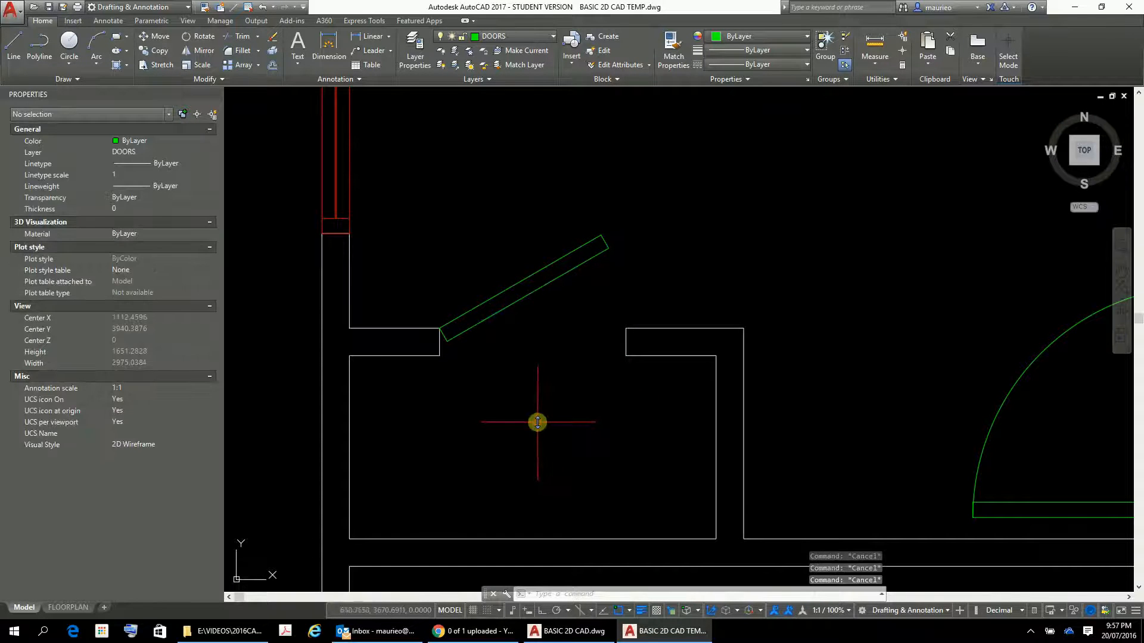
# Step: Draw a circle centred on the hinge corner of the left jamb with its radius reaching the upper corner of the right jamb
pyautogui.write('c')
pyautogui.press('Return')
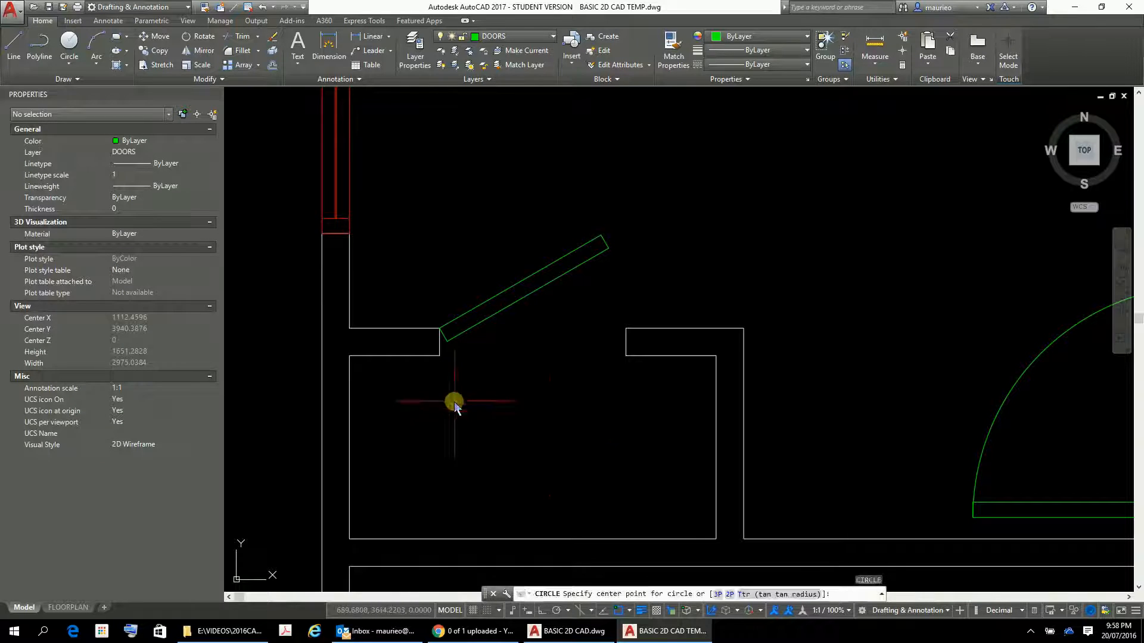
pyautogui.click(439, 328)
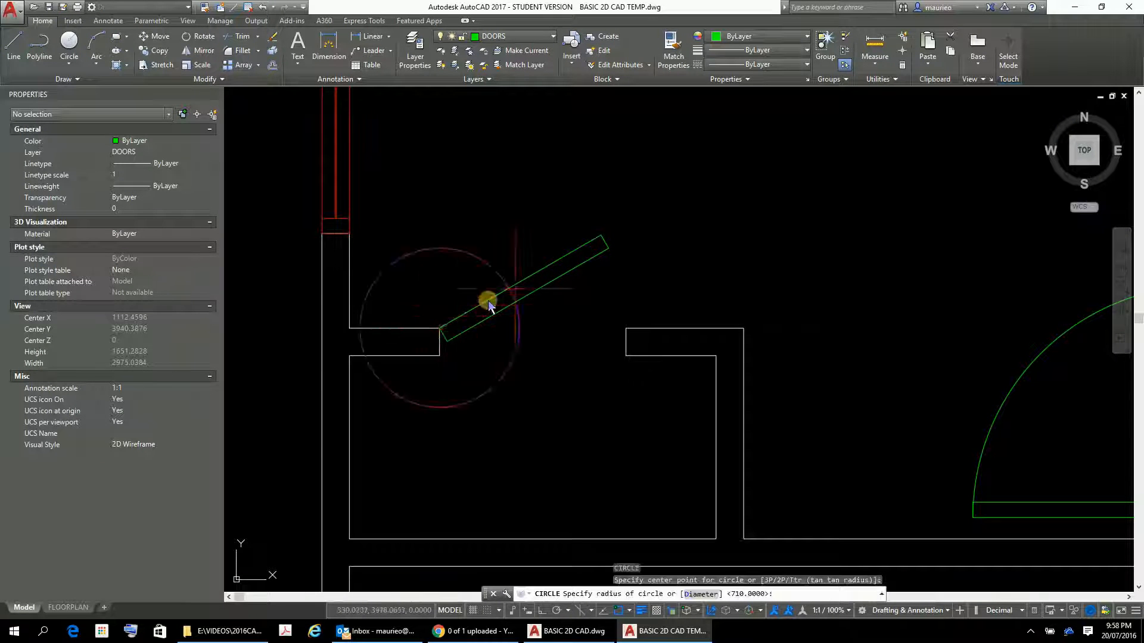
pyautogui.click(626, 327)
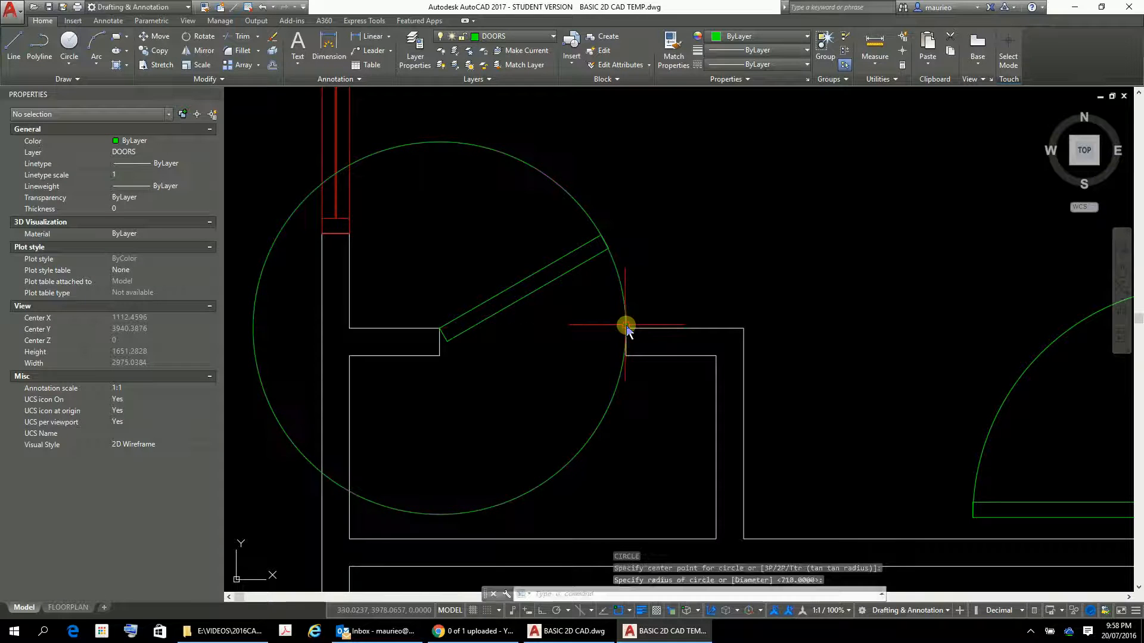
pyautogui.press('Escape')
pyautogui.press('Escape')
pyautogui.press('Escape')
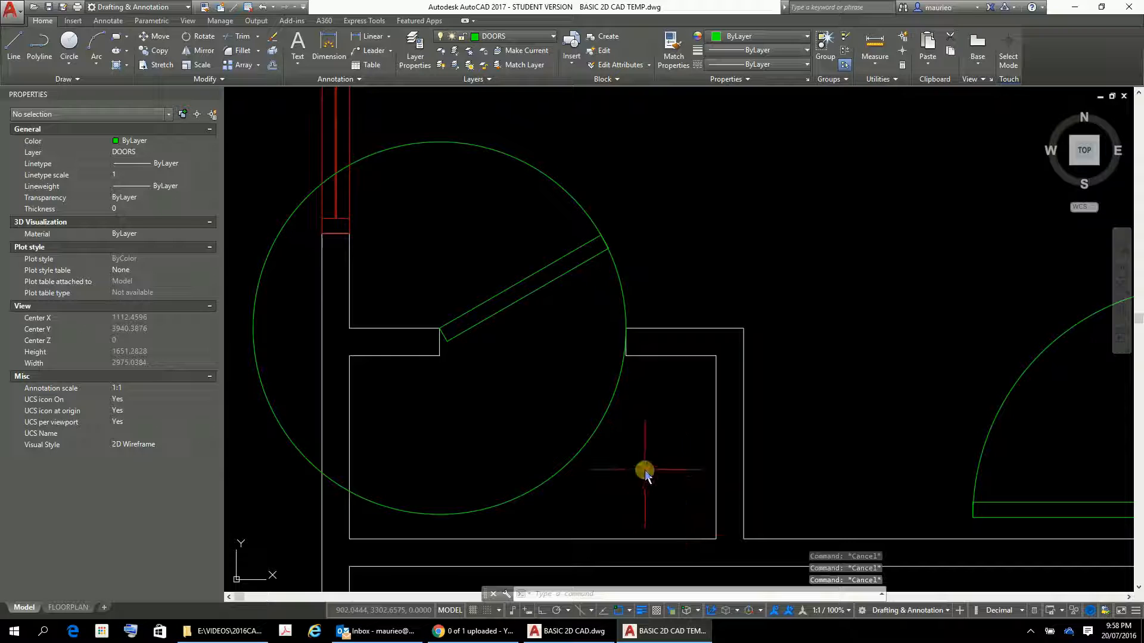
pyautogui.write('tr')
pyautogui.press('Return')
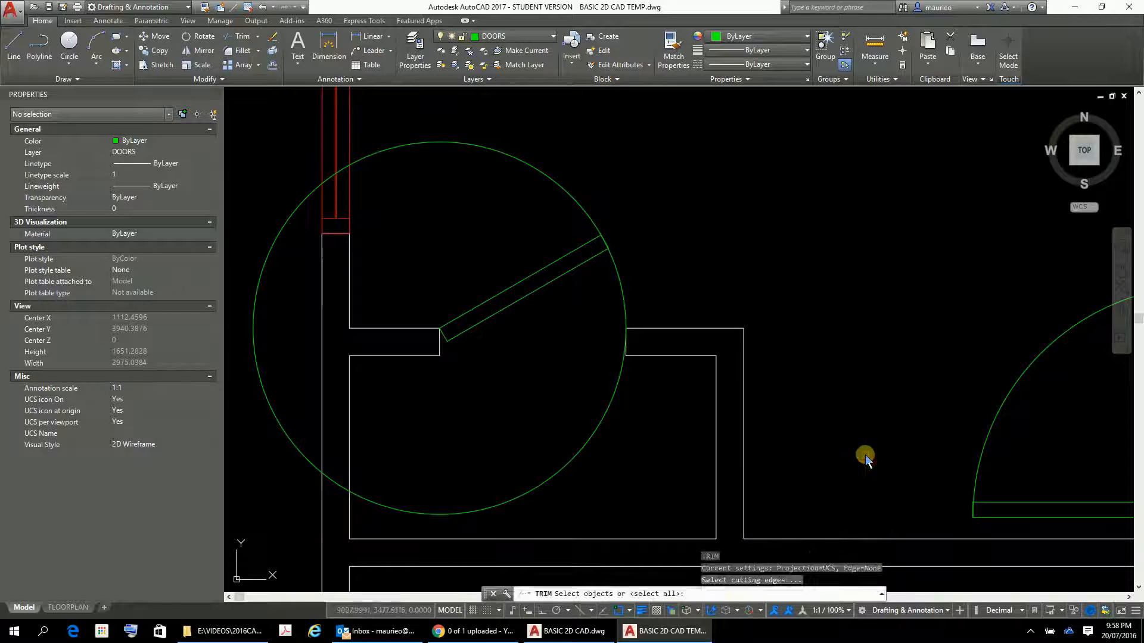
pyautogui.click(586, 218)
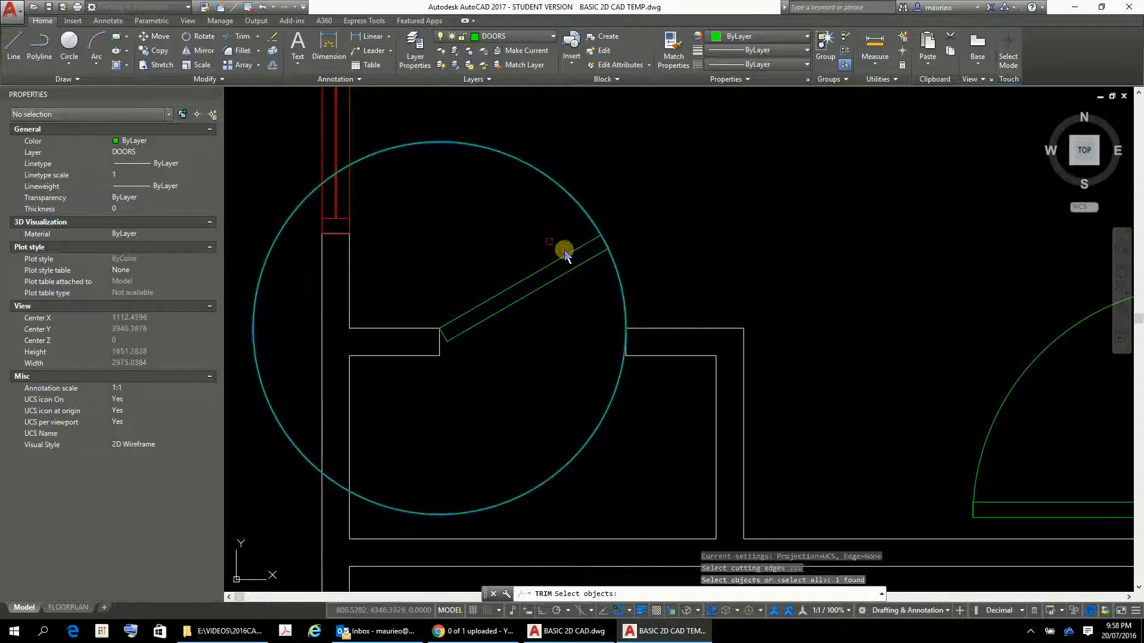
pyautogui.press('Escape')
pyautogui.press('Escape')
# Step: Trim the circle to the swing arc between the door leaf and the right jamb, using all objects as cutting edges, and delete the leftover arc
pyautogui.write('TR')
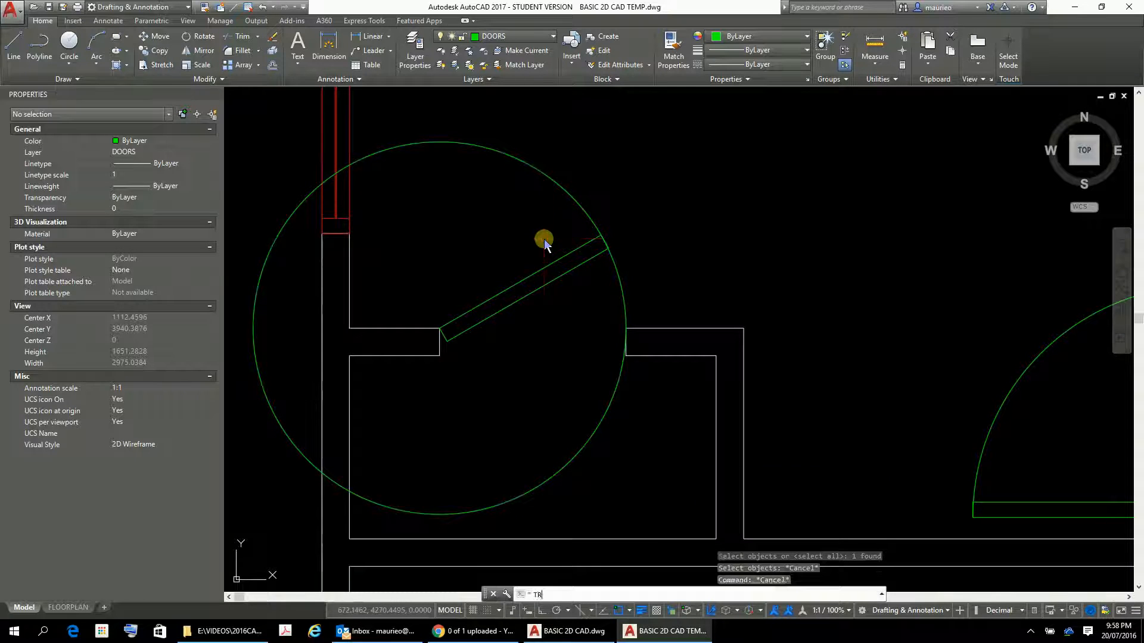
pyautogui.press('Return')
pyautogui.press('Return')
pyautogui.click(581, 210)
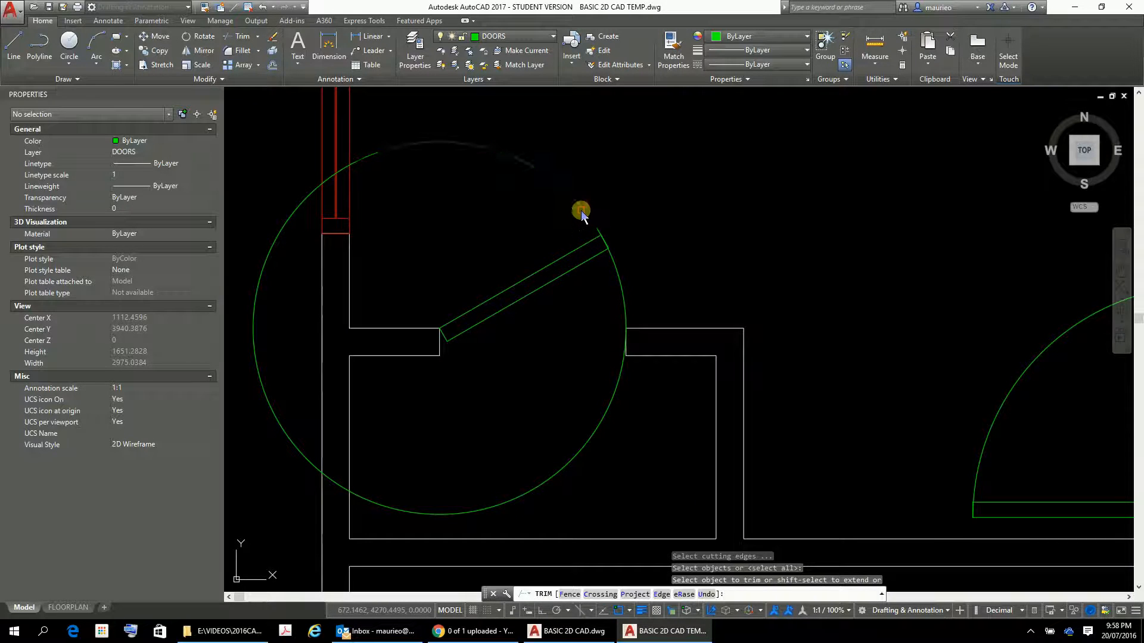
pyautogui.click(613, 395)
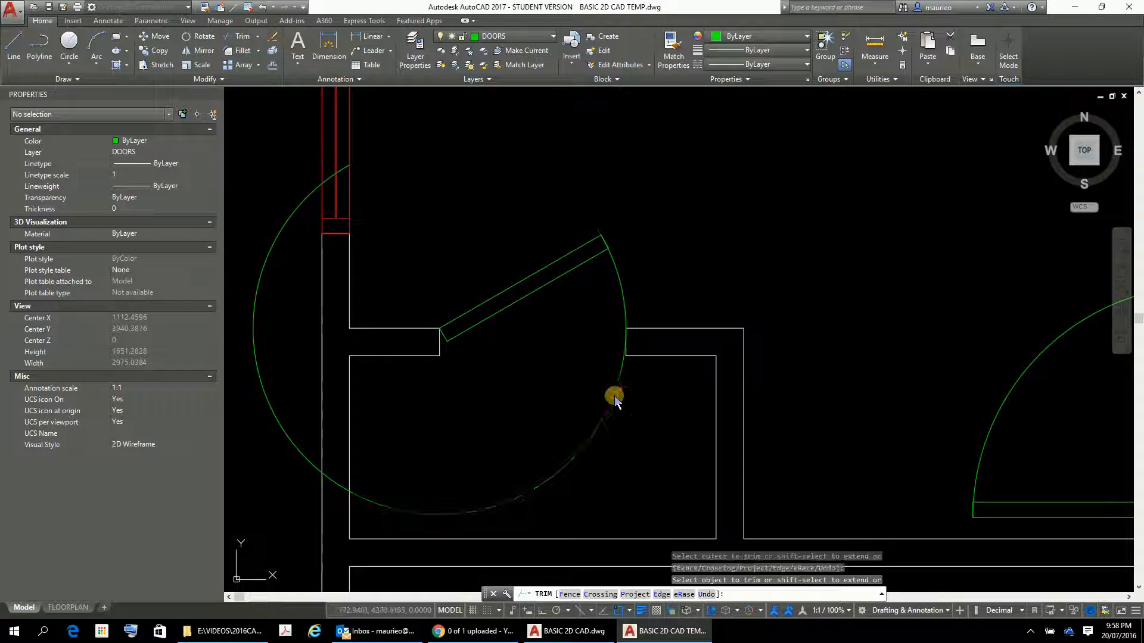
pyautogui.press('Escape')
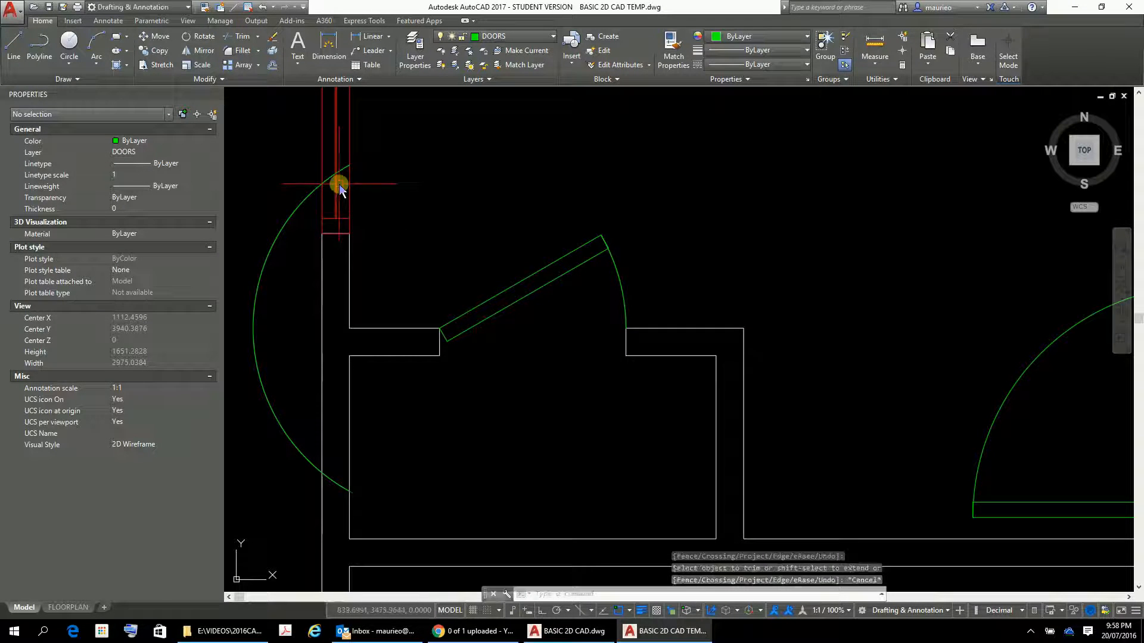
pyautogui.click(292, 213)
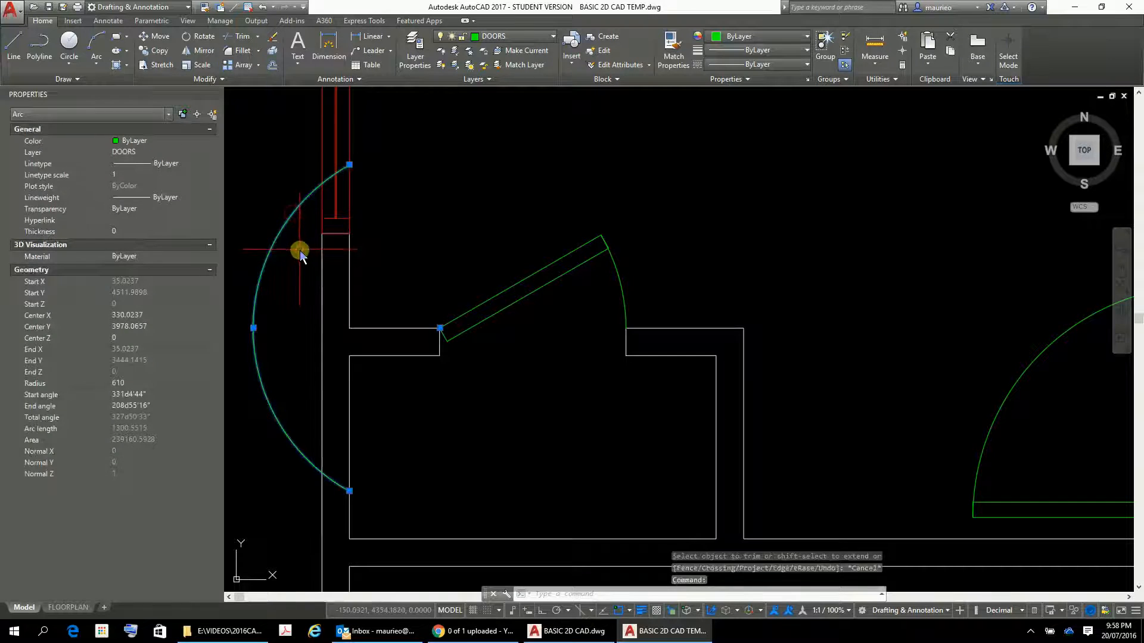
pyautogui.press('Delete')
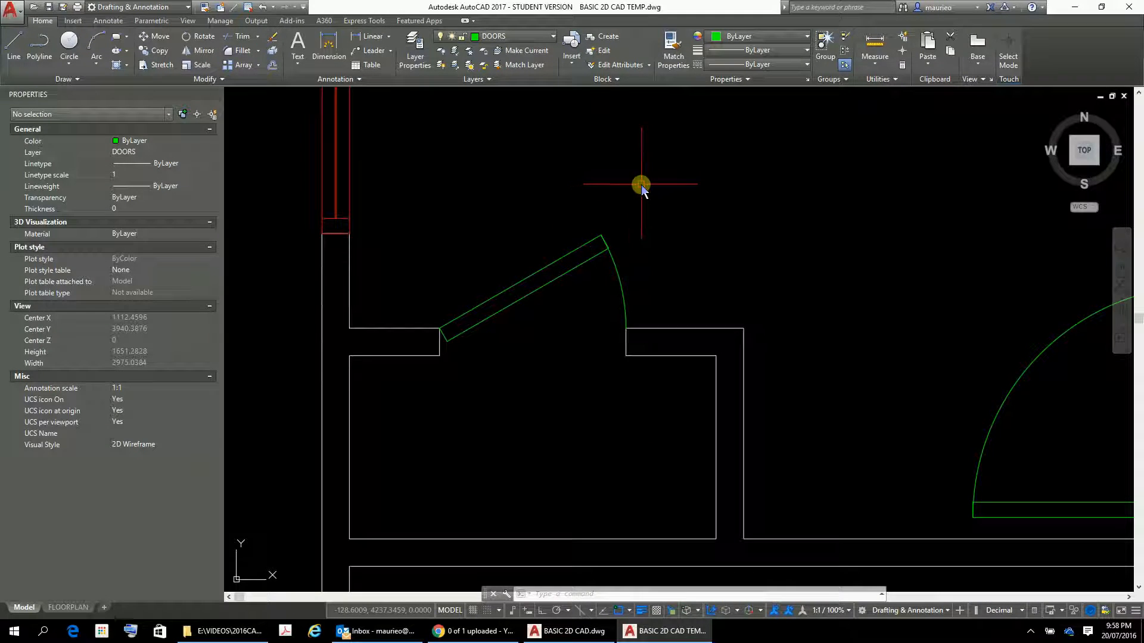
pyautogui.click(667, 187)
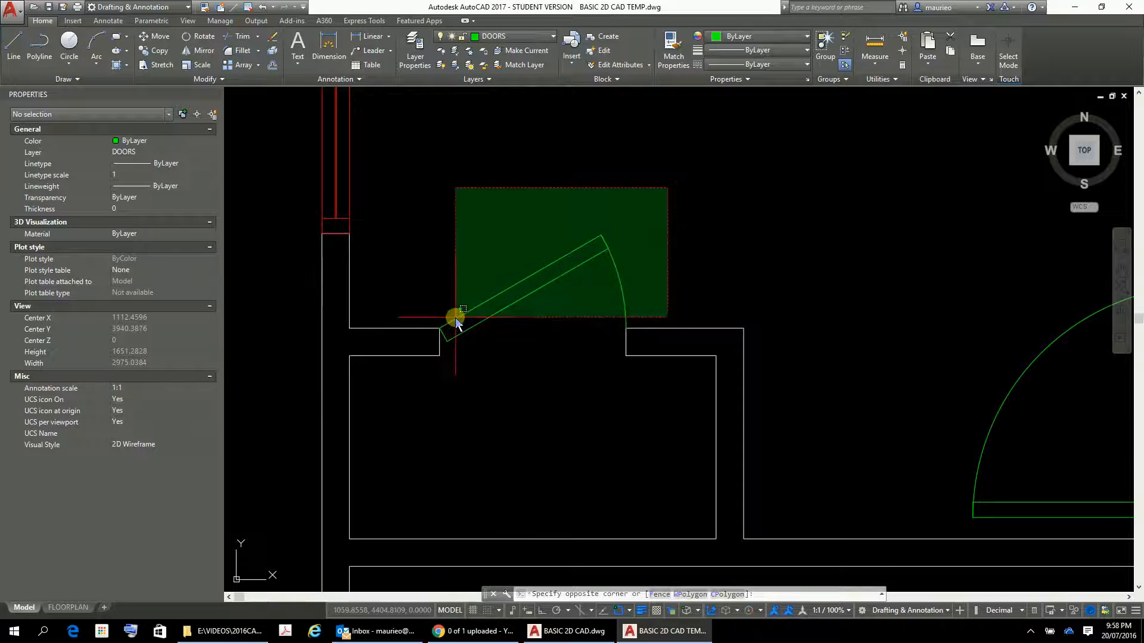
pyautogui.press('Escape')
pyautogui.press('Escape')
pyautogui.press('Escape')
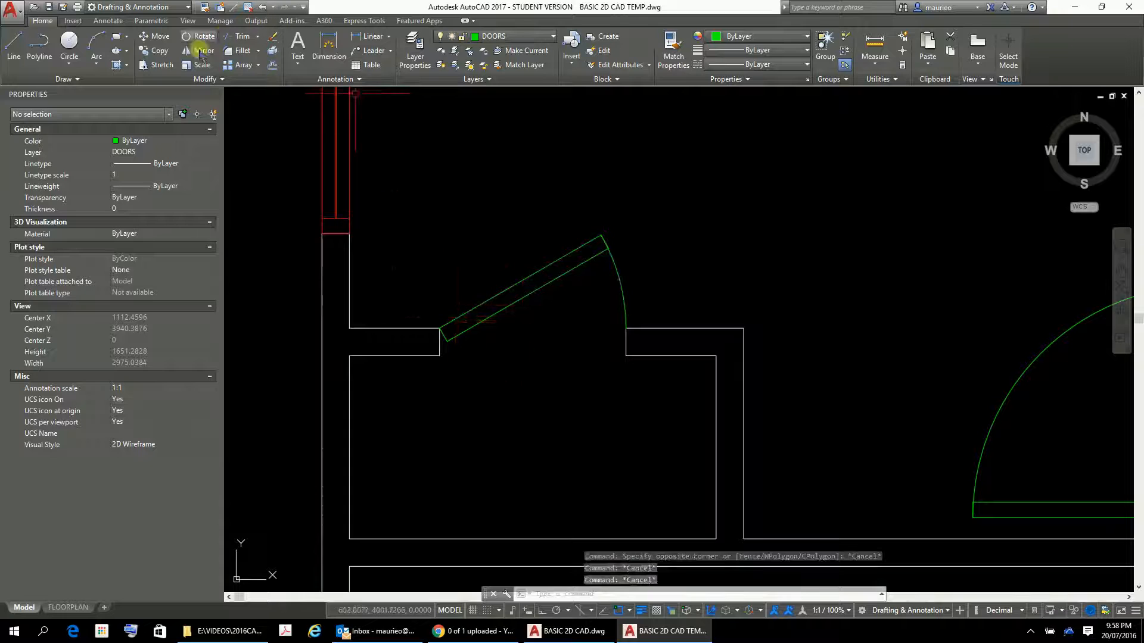
# Step: Start a block definition named DOOR 610 with its base point at the door's hinge corner on the left jamb
pyautogui.click(72, 21)
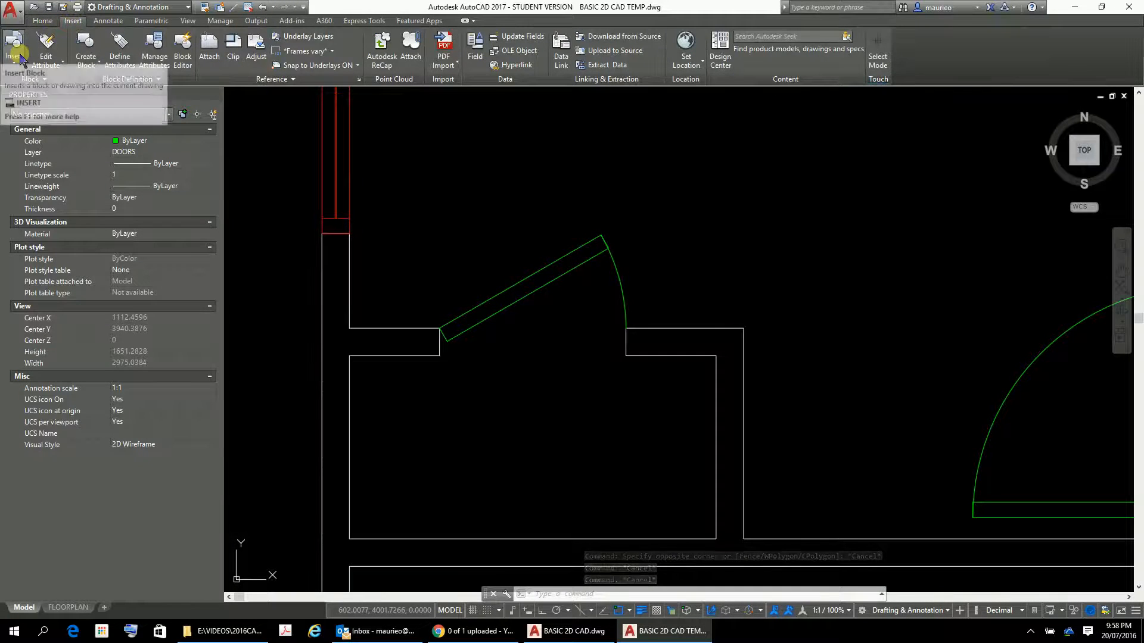
pyautogui.click(86, 61)
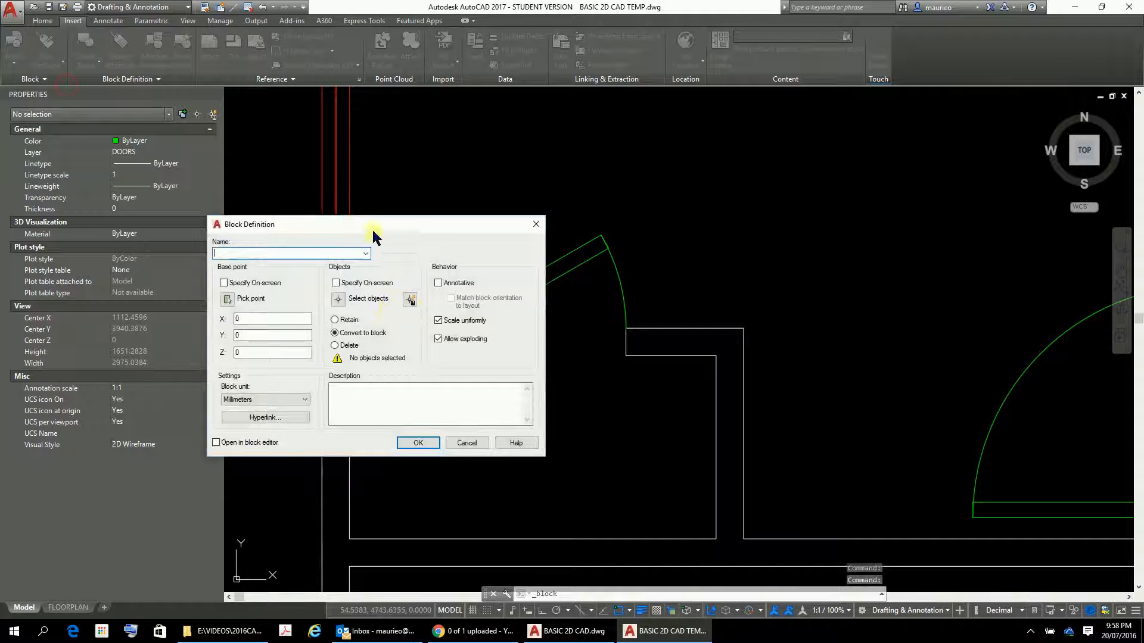
pyautogui.click(274, 253)
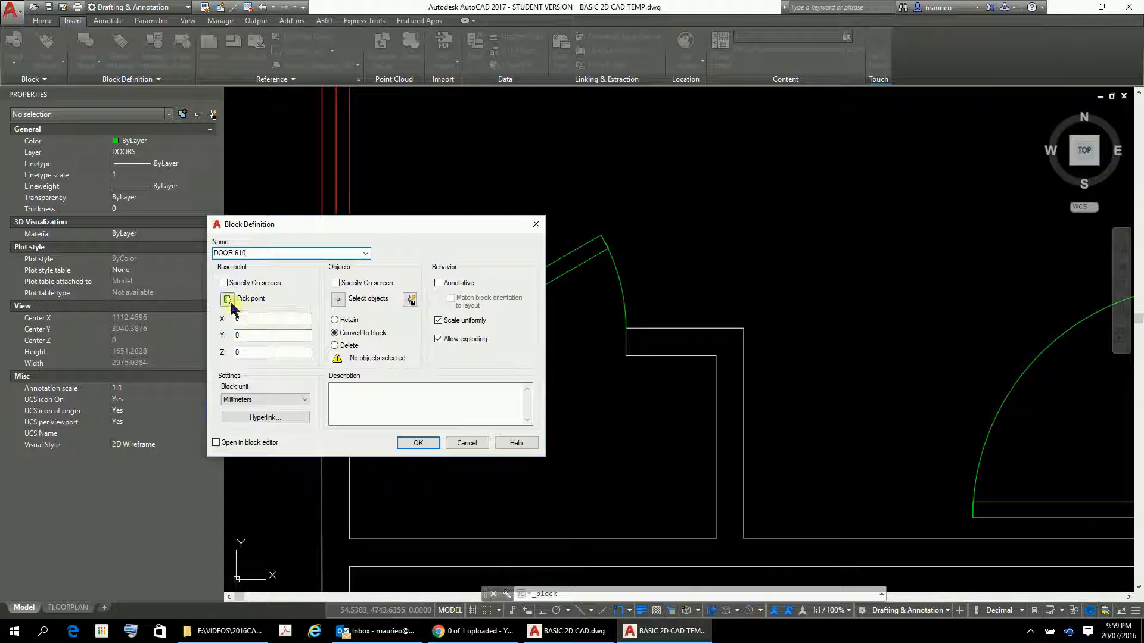
pyautogui.click(228, 299)
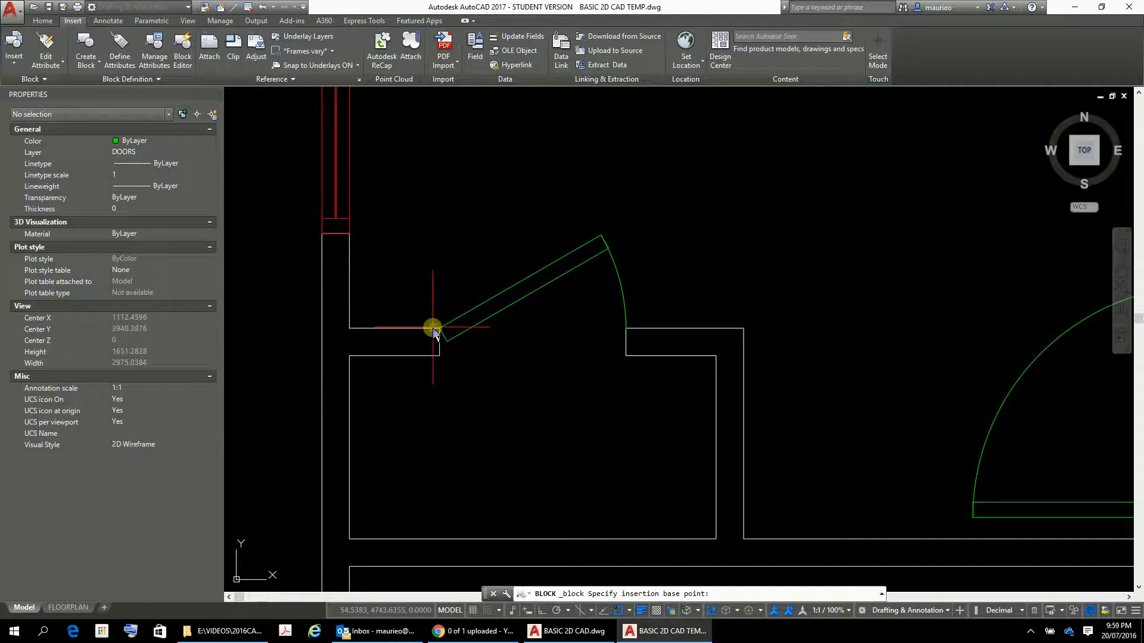
pyautogui.click(436, 329)
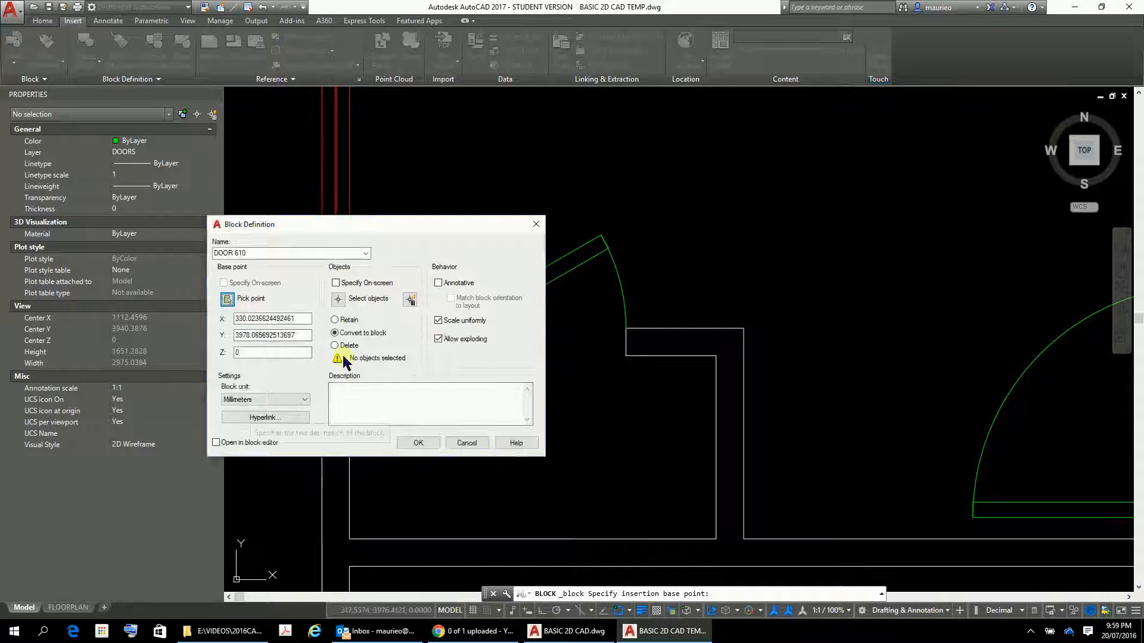
# Step: Add the four door leaf lines and the swing arc to the block definition and create the block
pyautogui.click(356, 305)
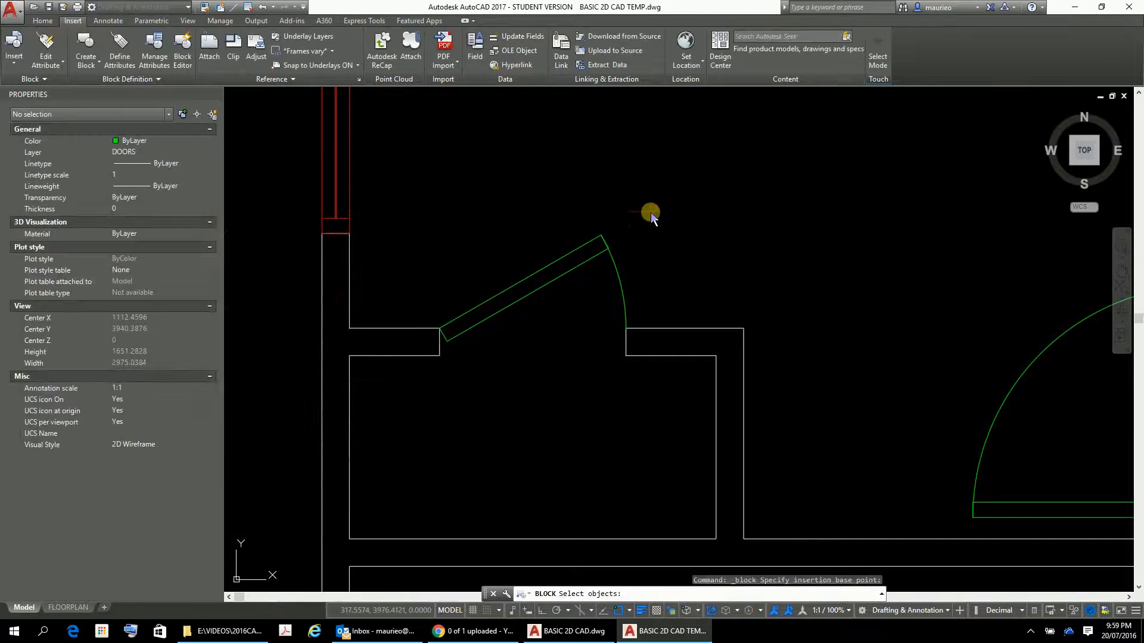
pyautogui.click(651, 212)
pyautogui.click(463, 307)
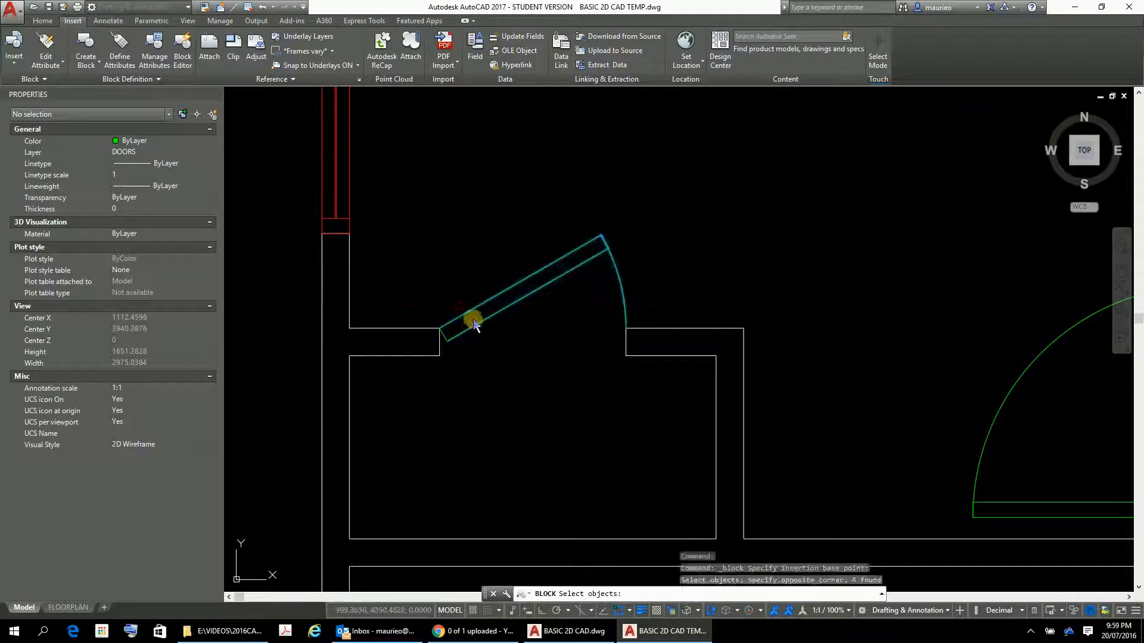
pyautogui.click(482, 286)
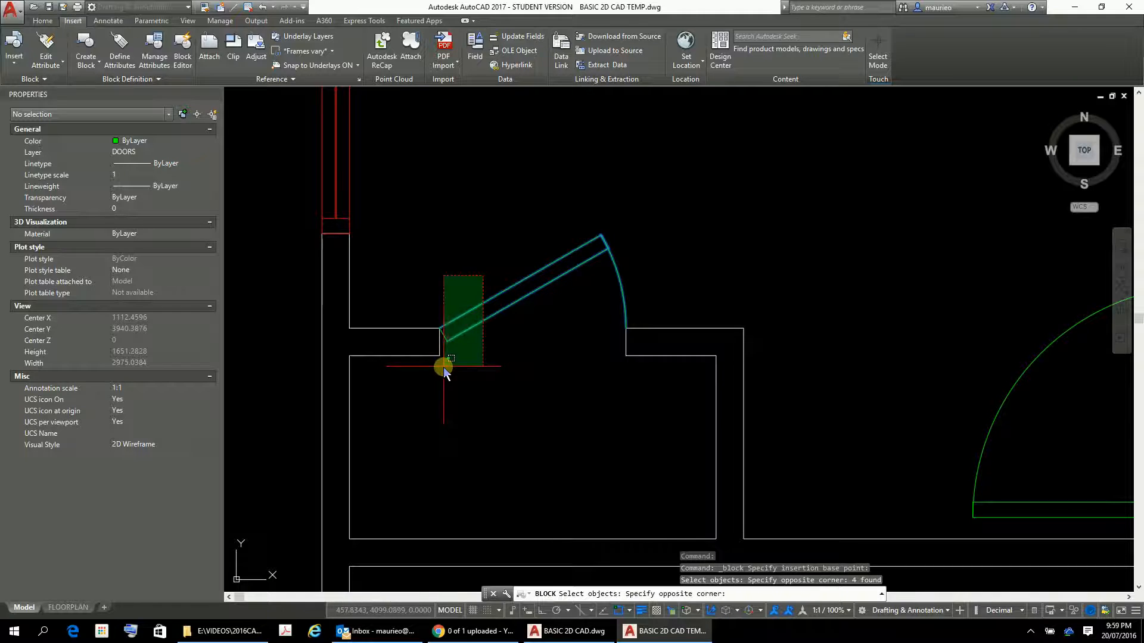
pyautogui.click(442, 370)
pyautogui.click(633, 216)
pyautogui.click(565, 292)
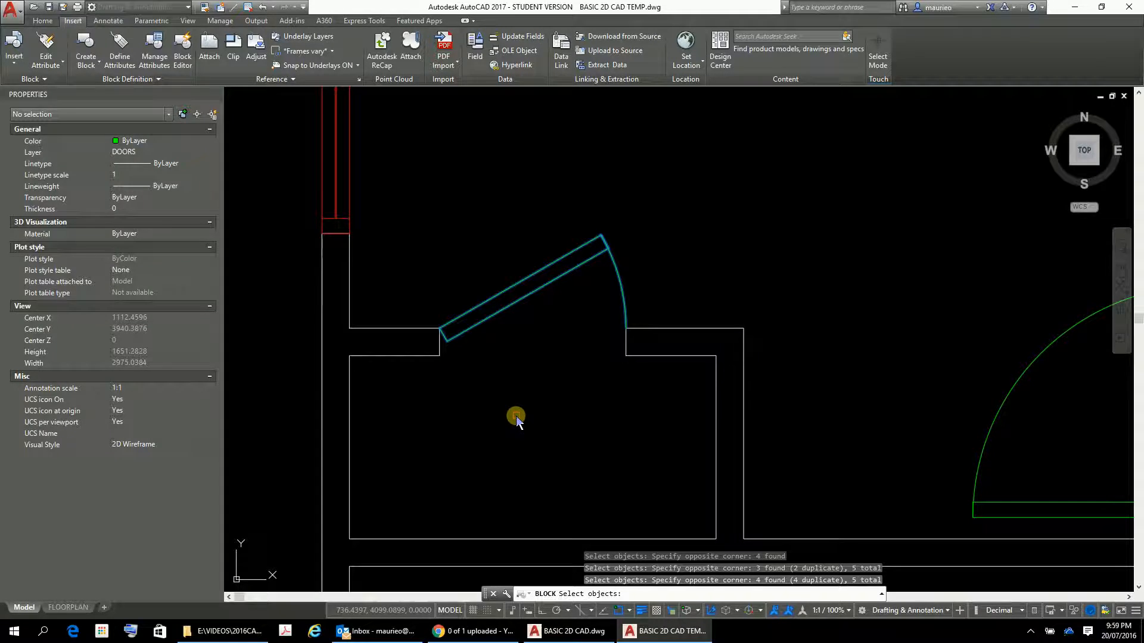
pyautogui.press('Return')
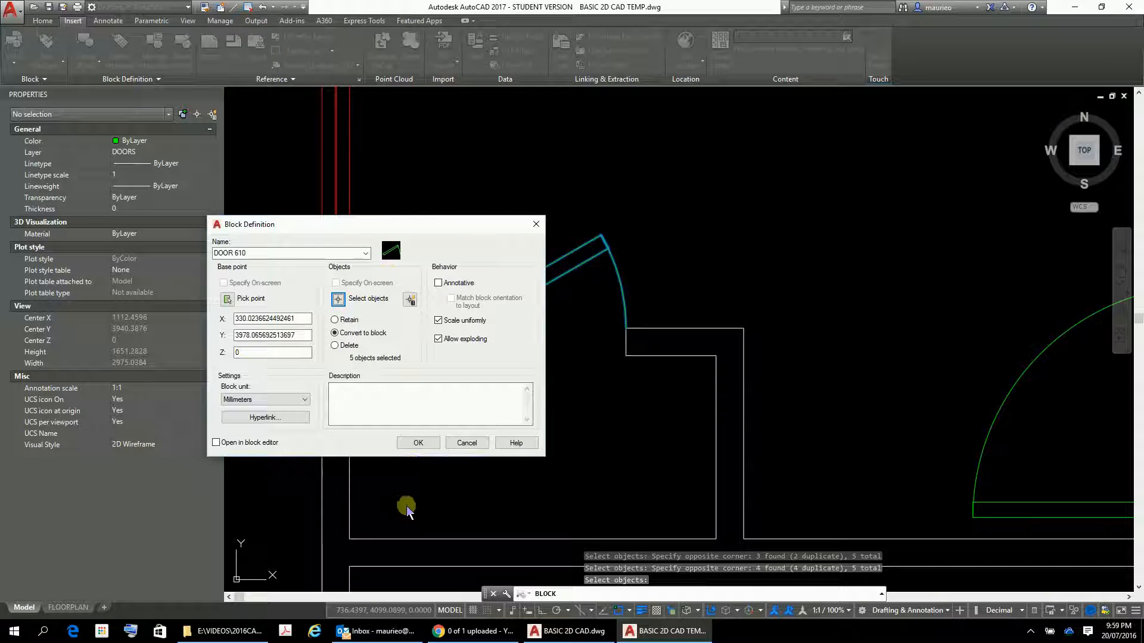
pyautogui.click(417, 444)
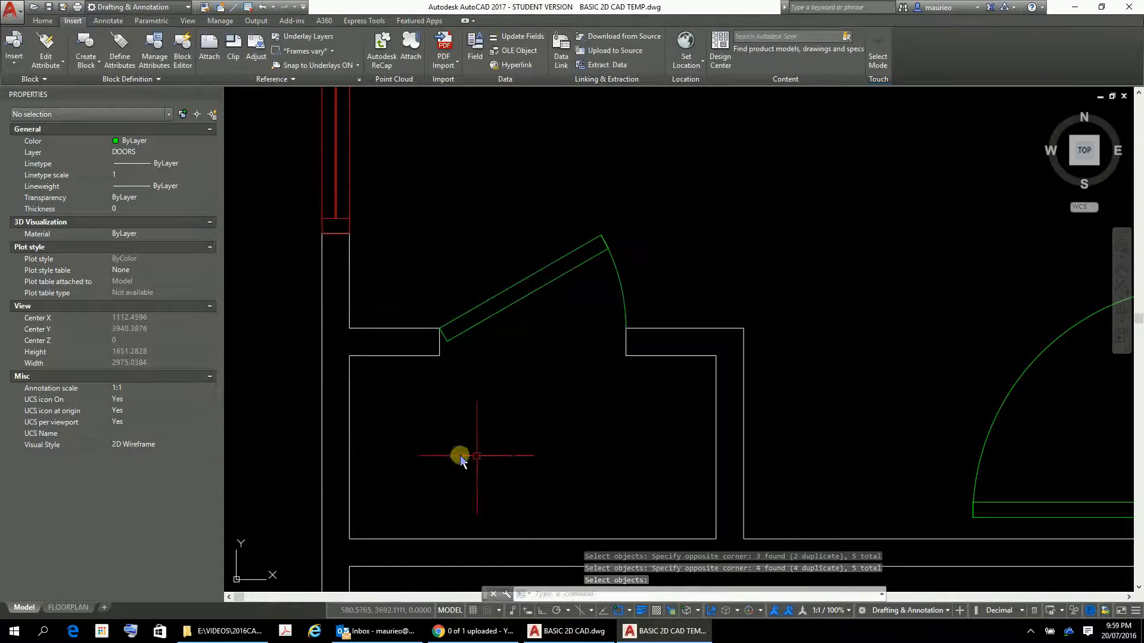
# Step: Open the DOOR 610 block for editing and move all its leaf lines and the swing arc to layer 0
pyautogui.doubleClick(618, 264)
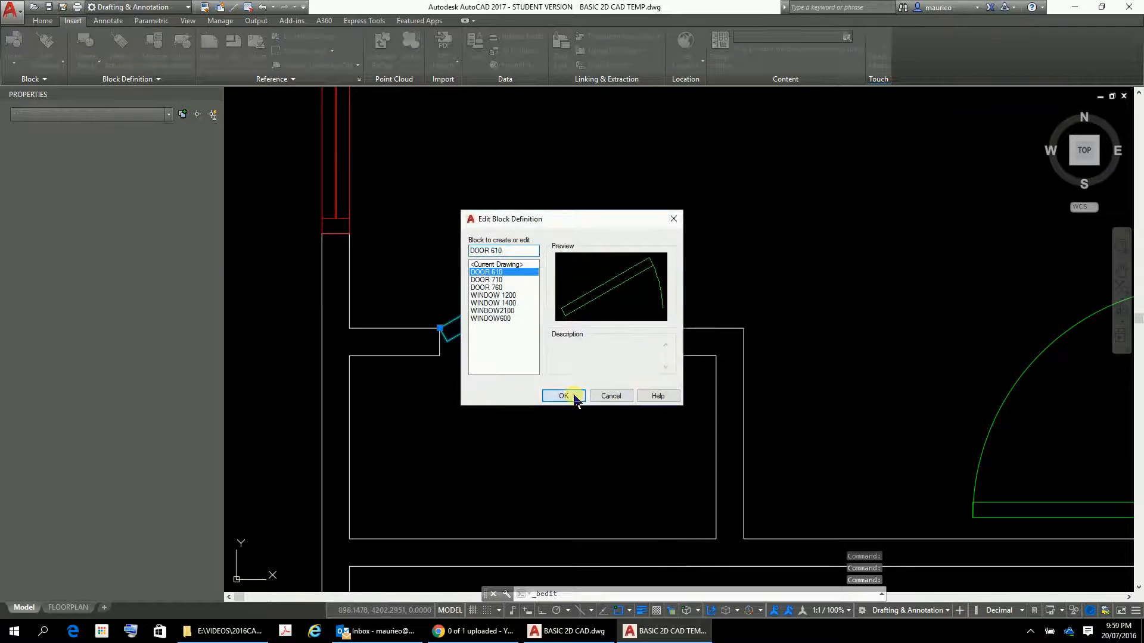
pyautogui.click(564, 397)
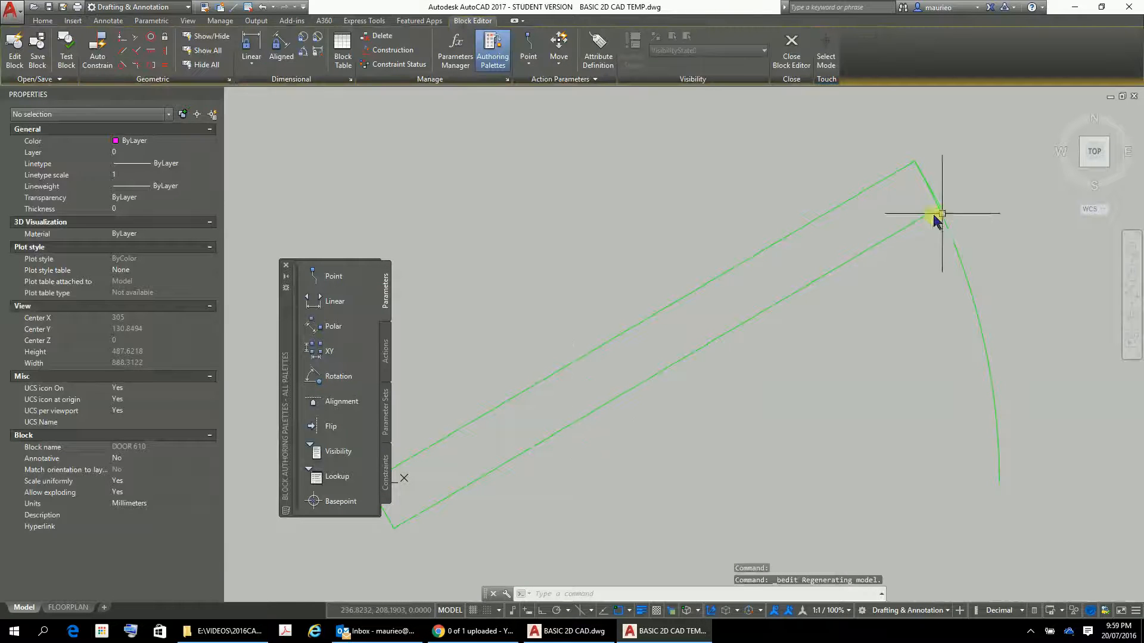
pyautogui.click(1005, 146)
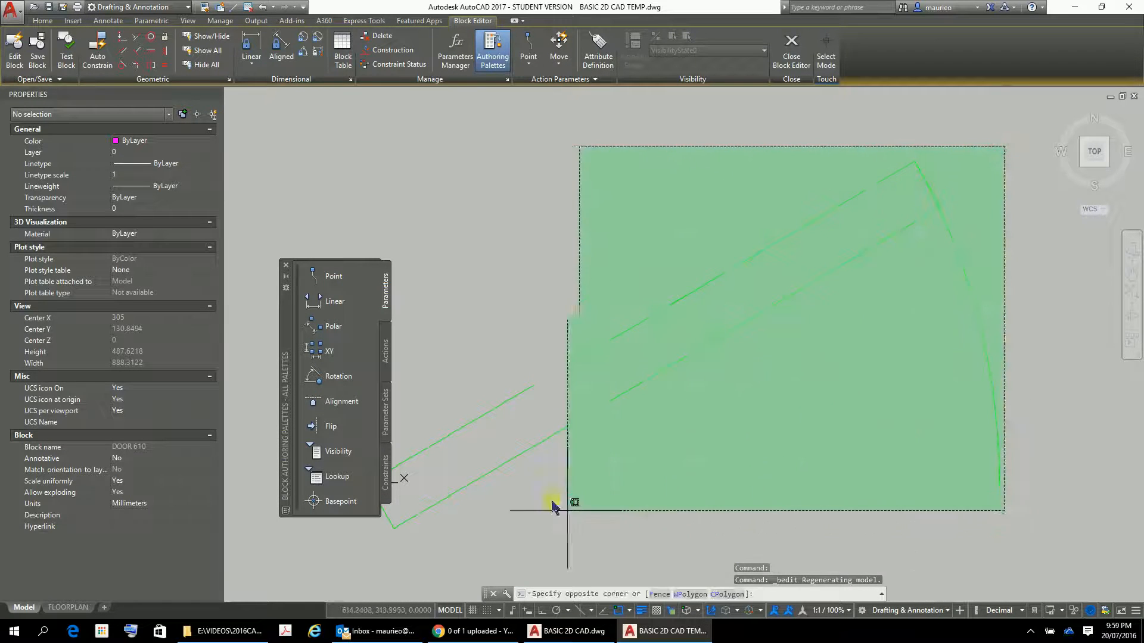
pyautogui.rightClick(493, 502)
pyautogui.click(440, 528)
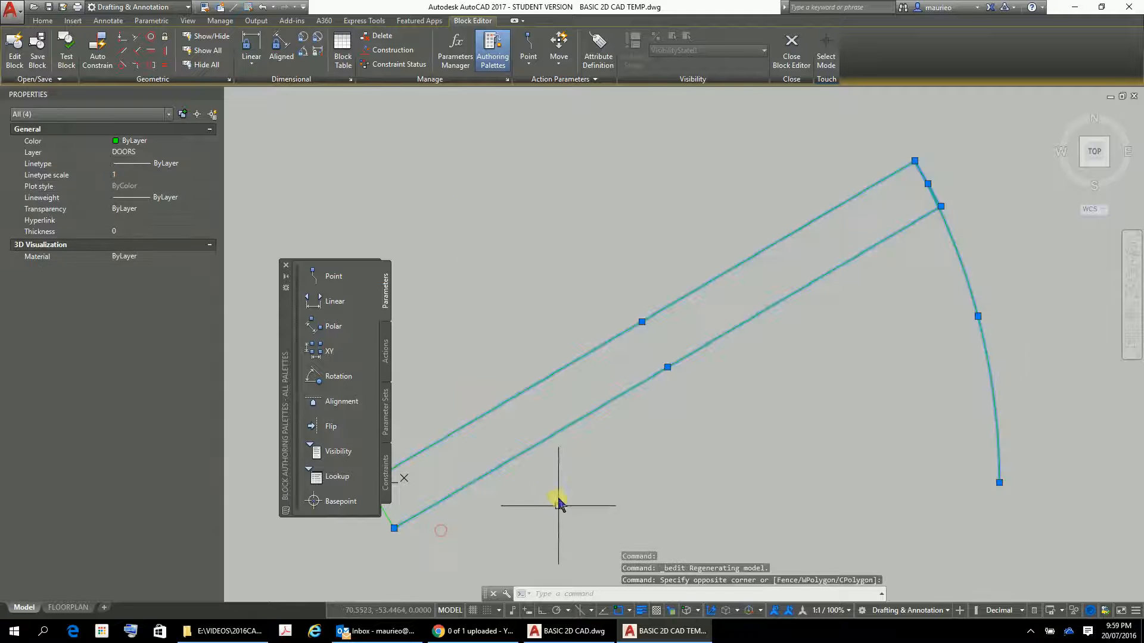
pyautogui.click(391, 513)
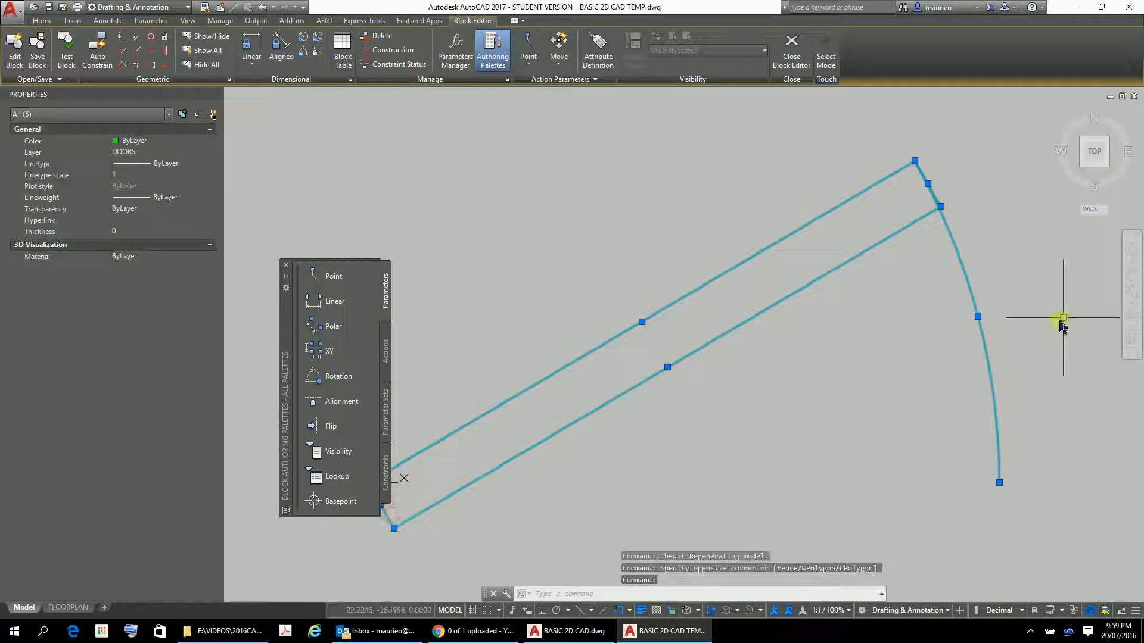
pyautogui.click(179, 153)
pyautogui.click(210, 154)
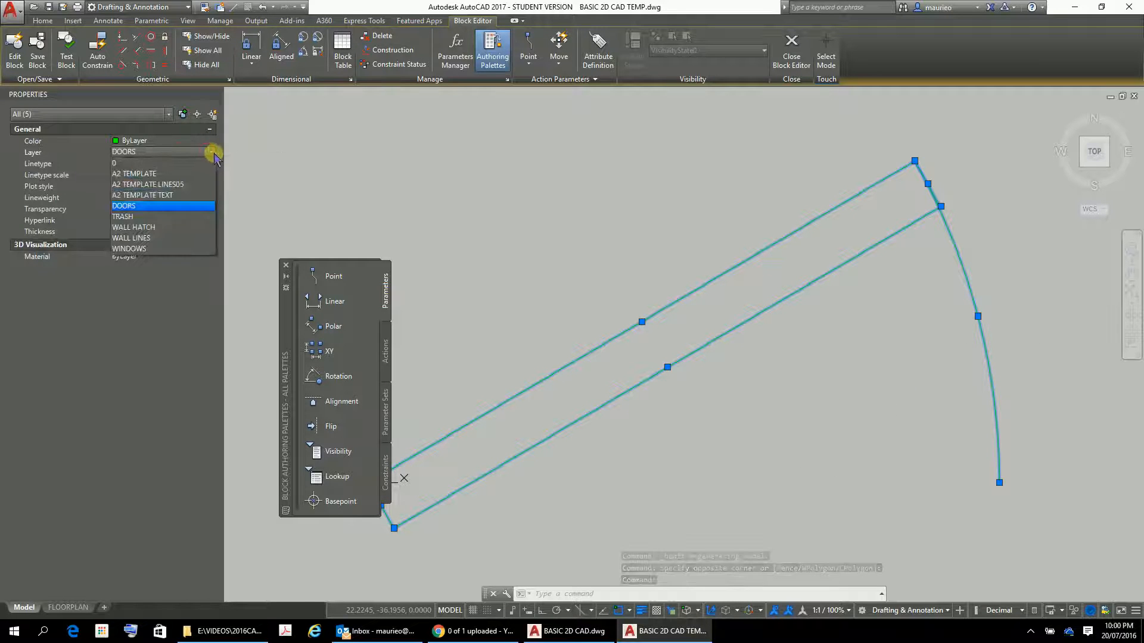
pyautogui.click(212, 153)
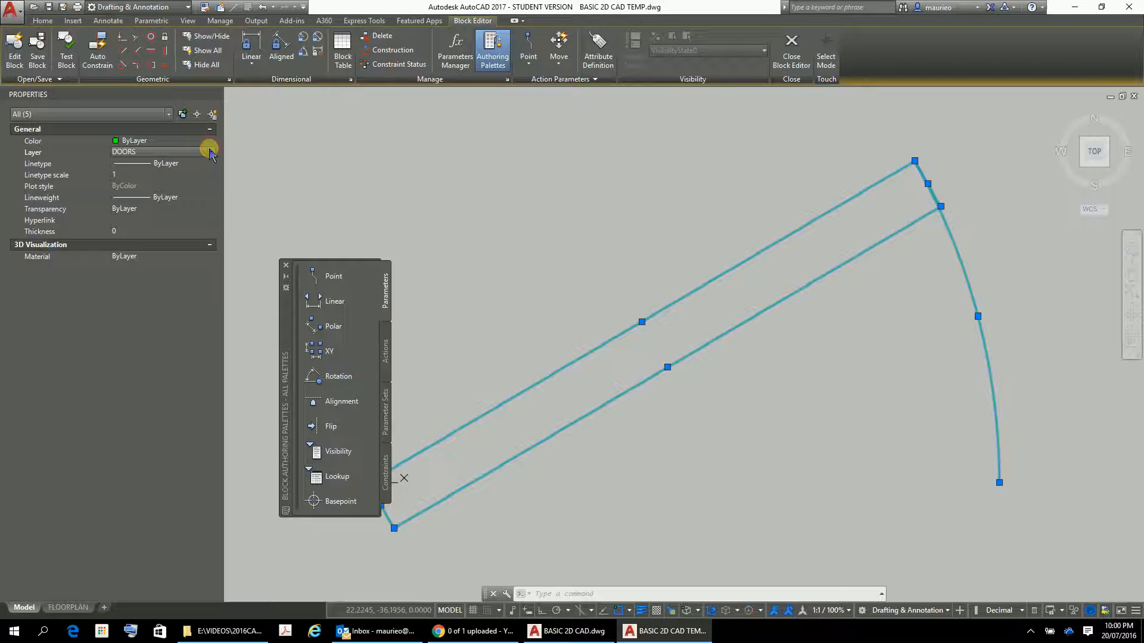
pyautogui.click(212, 153)
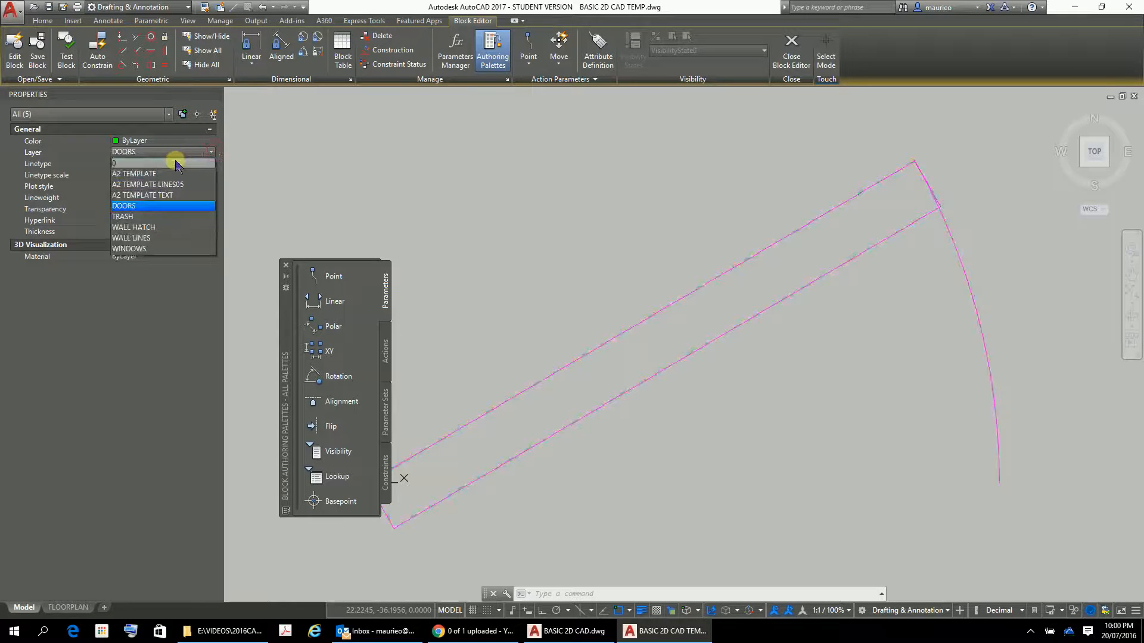
pyautogui.click(155, 162)
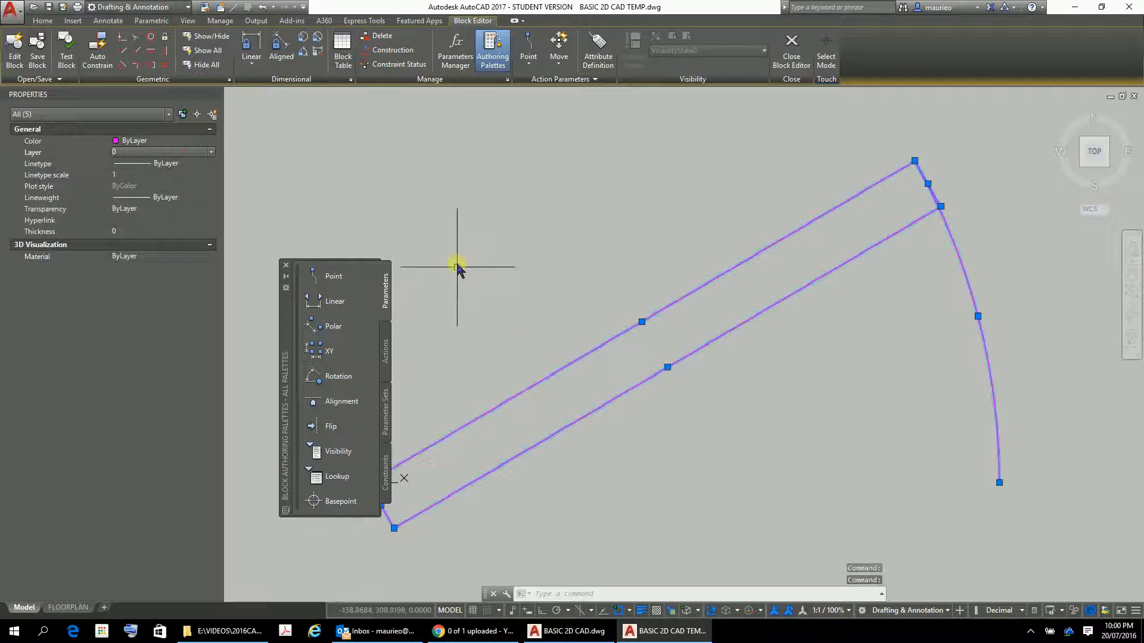
# Step: Close the block editor, saving the changes to DOOR 610
pyautogui.click(790, 77)
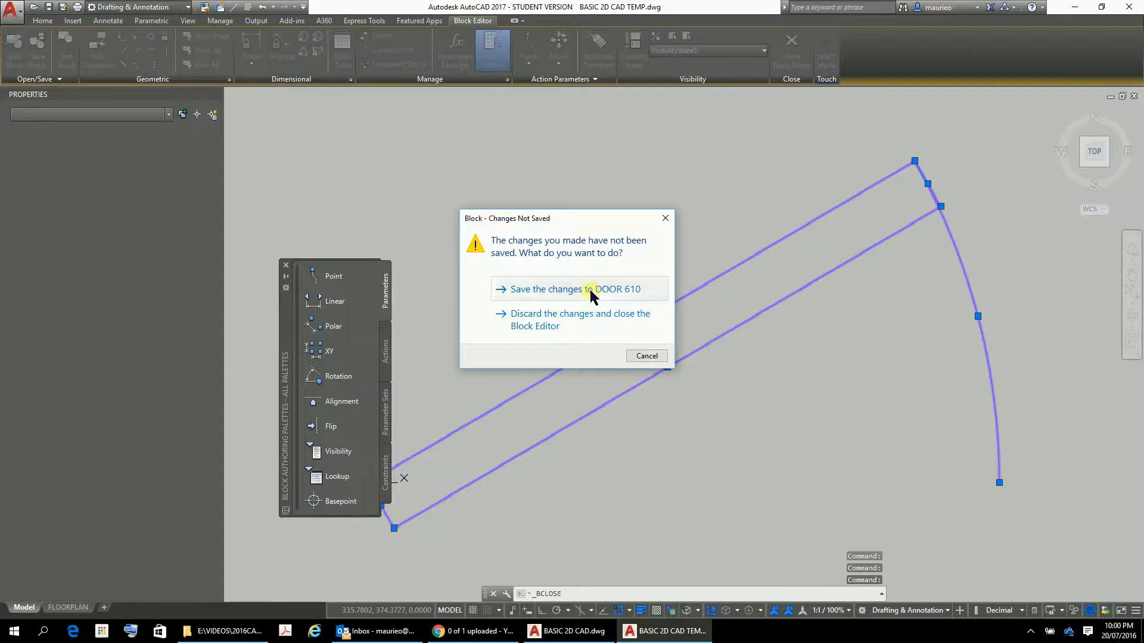
pyautogui.click(592, 294)
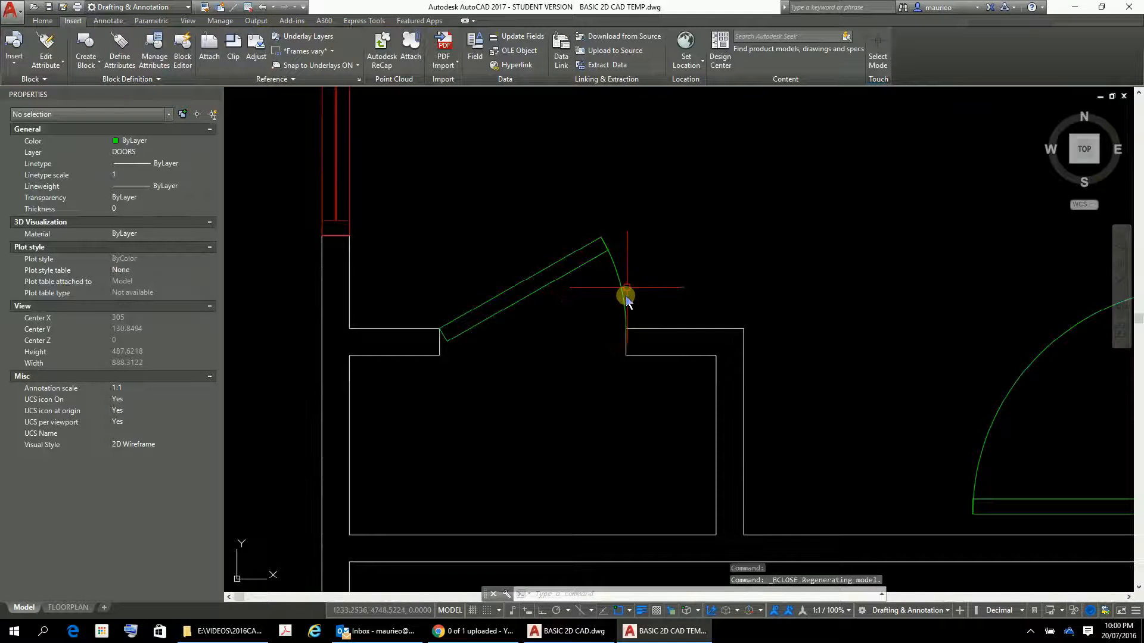
pyautogui.press('Escape')
pyautogui.press('Escape')
pyautogui.press('Escape')
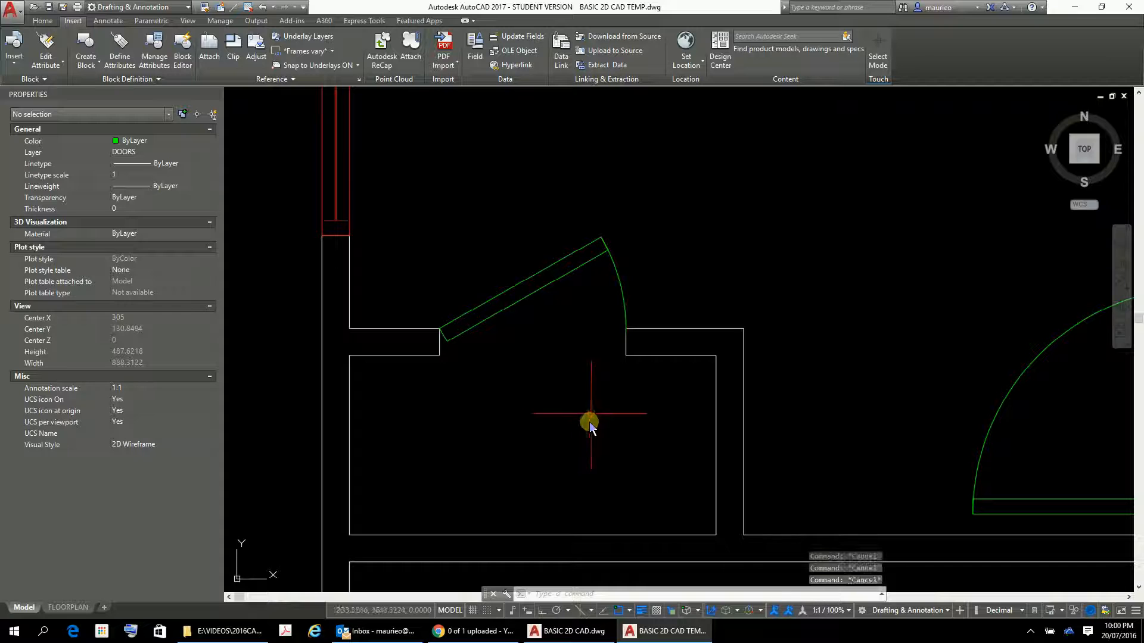
# Step: Select the closet door block in the floor plan to check its layer and colour, and clear the selection
pyautogui.scroll(5, 516, 314)
pyautogui.scroll(-5, 516, 312)
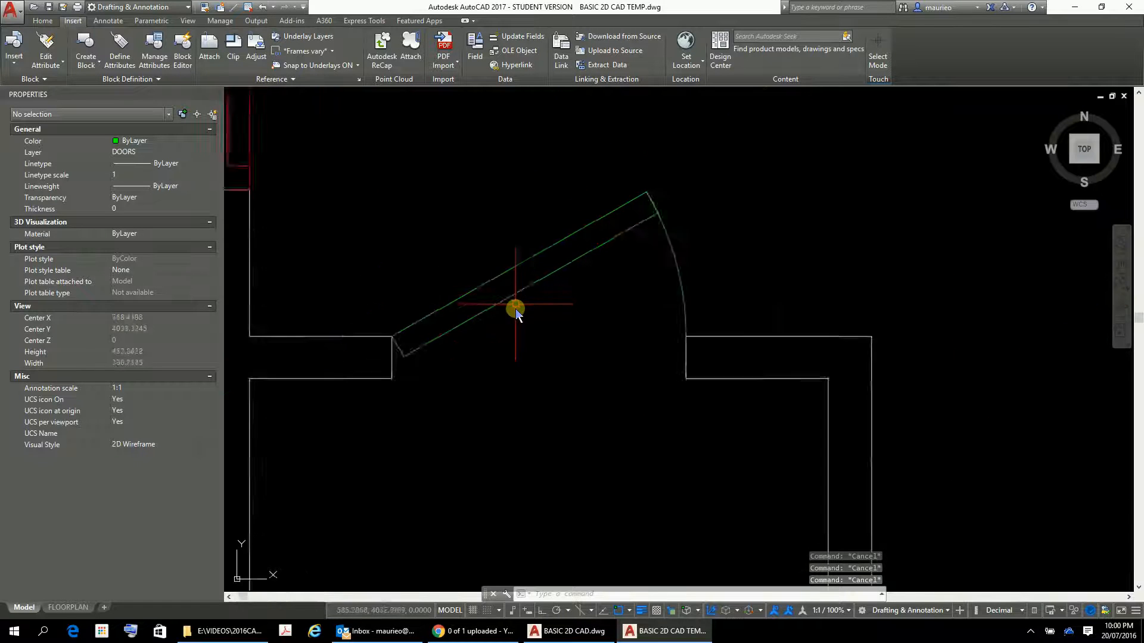
pyautogui.click(618, 300)
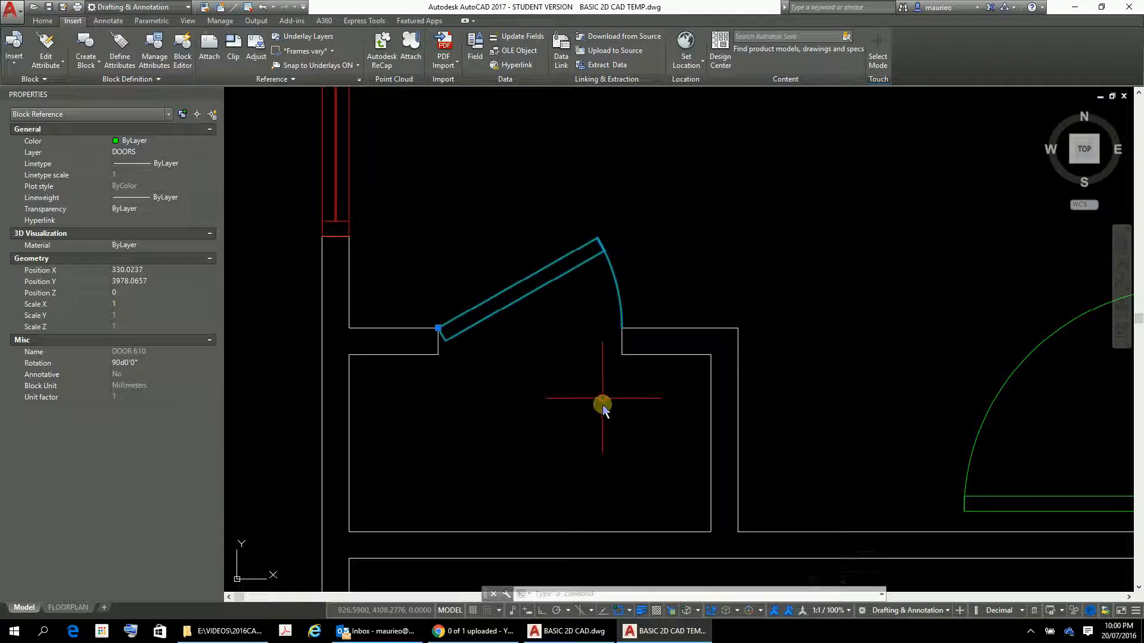
pyautogui.press('Escape')
pyautogui.press('Escape')
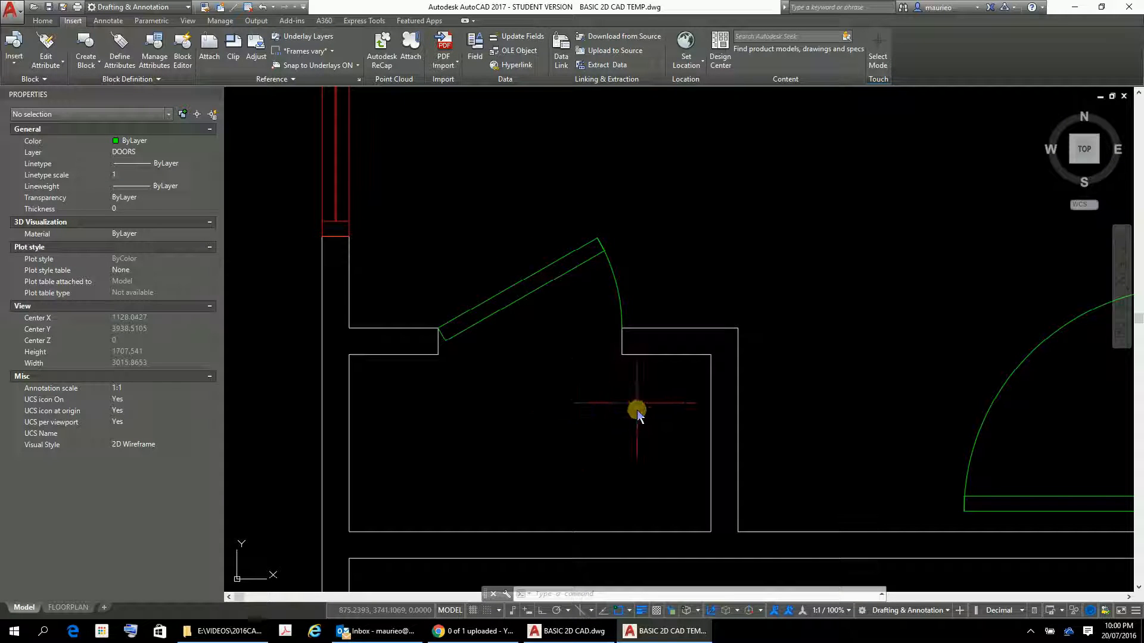
# Step: Regenerate the drawing and examine the closet door block's linework and properties up close
pyautogui.write('RE')
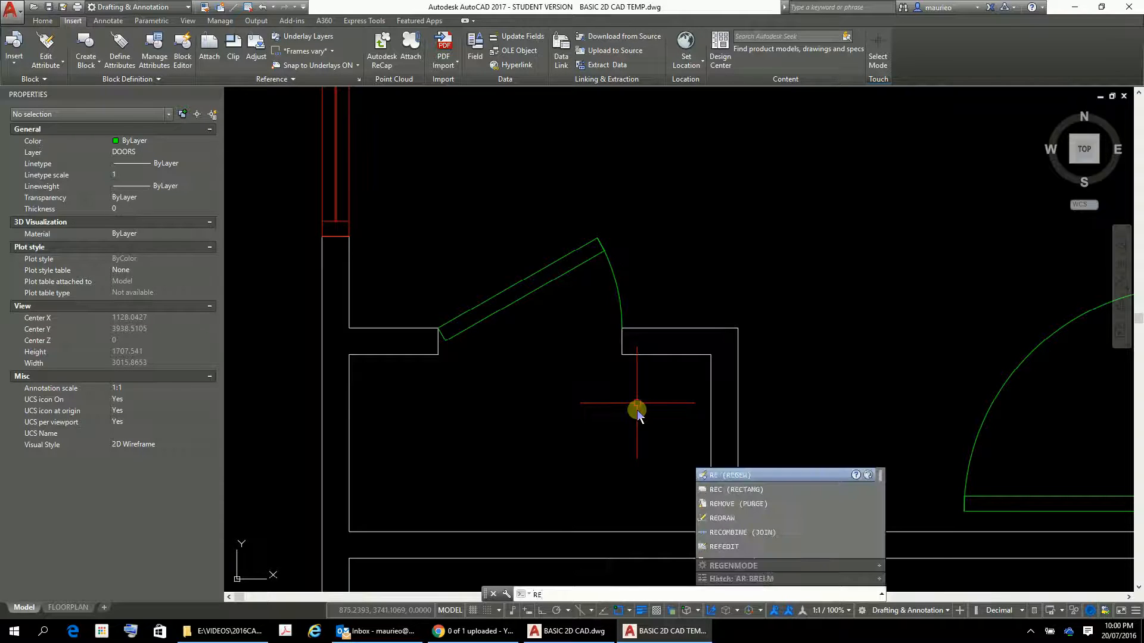
pyautogui.press('Return')
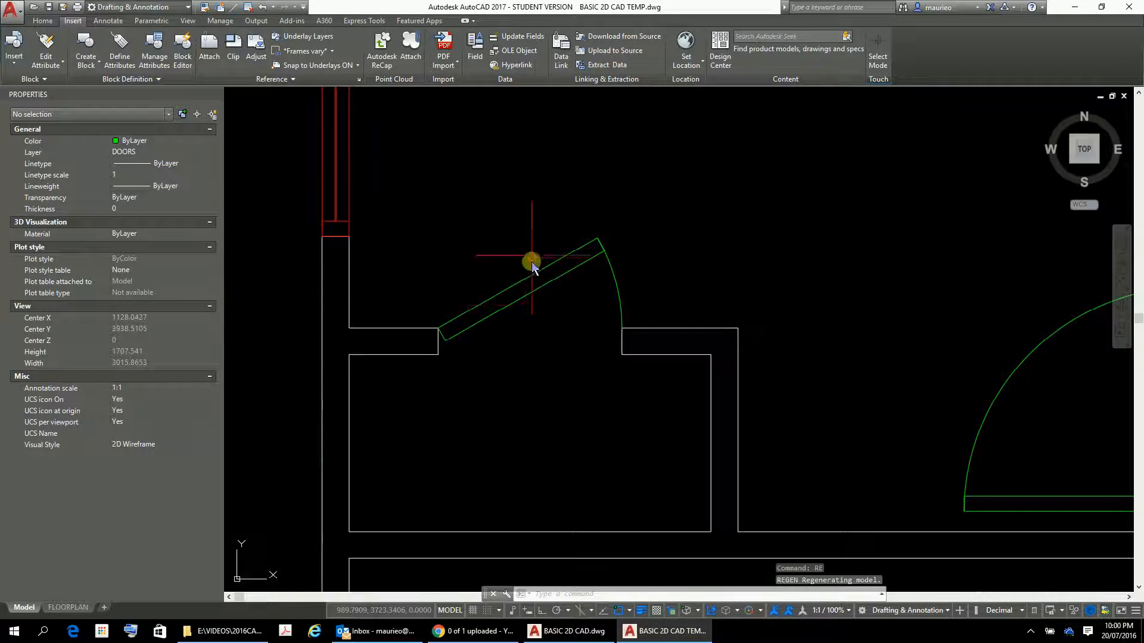
pyautogui.scroll(8, 530, 267)
pyautogui.scroll(2, 534, 275)
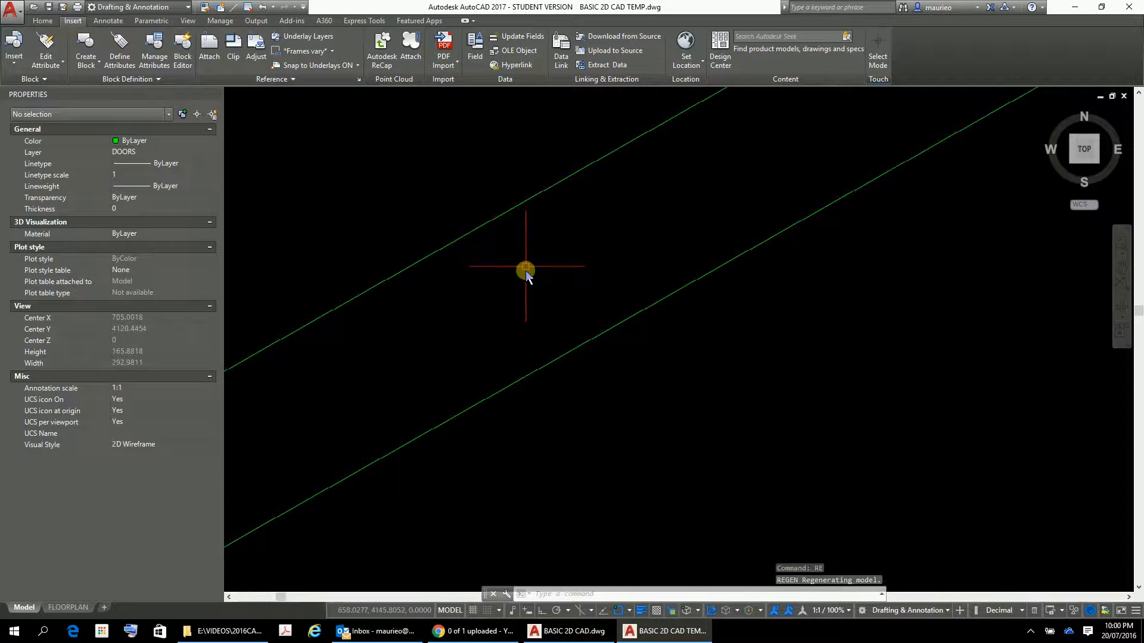
pyautogui.scroll(-3, 527, 275)
pyautogui.click(522, 265)
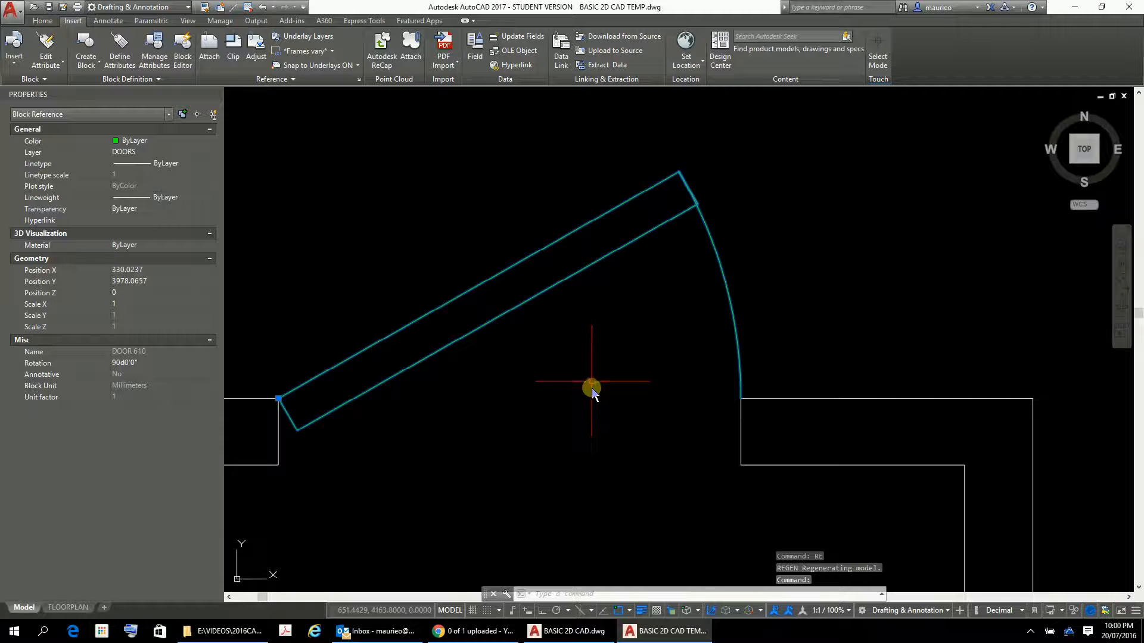
pyautogui.scroll(5, 375, 387)
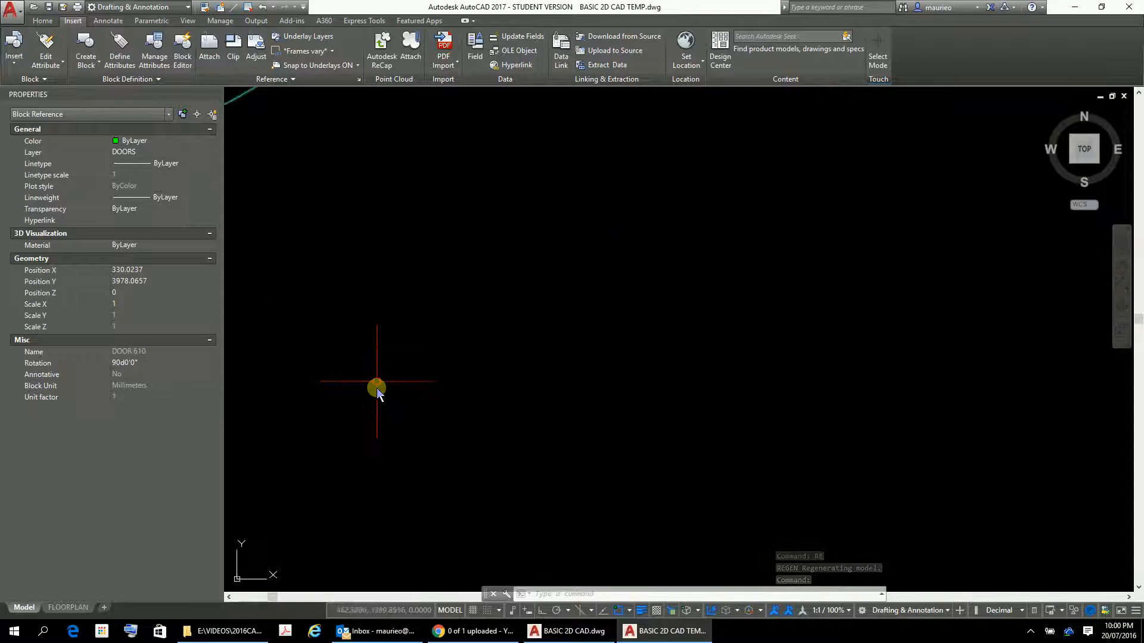
pyautogui.scroll(-5, 376, 389)
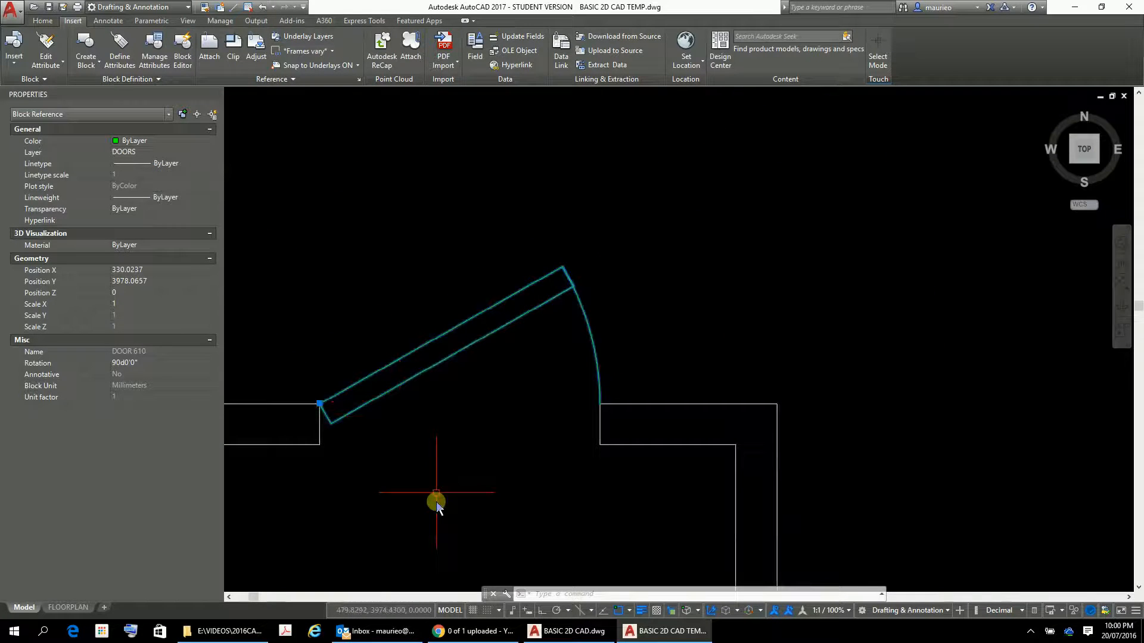
pyautogui.press('Escape')
pyautogui.press('Escape')
pyautogui.press('Escape')
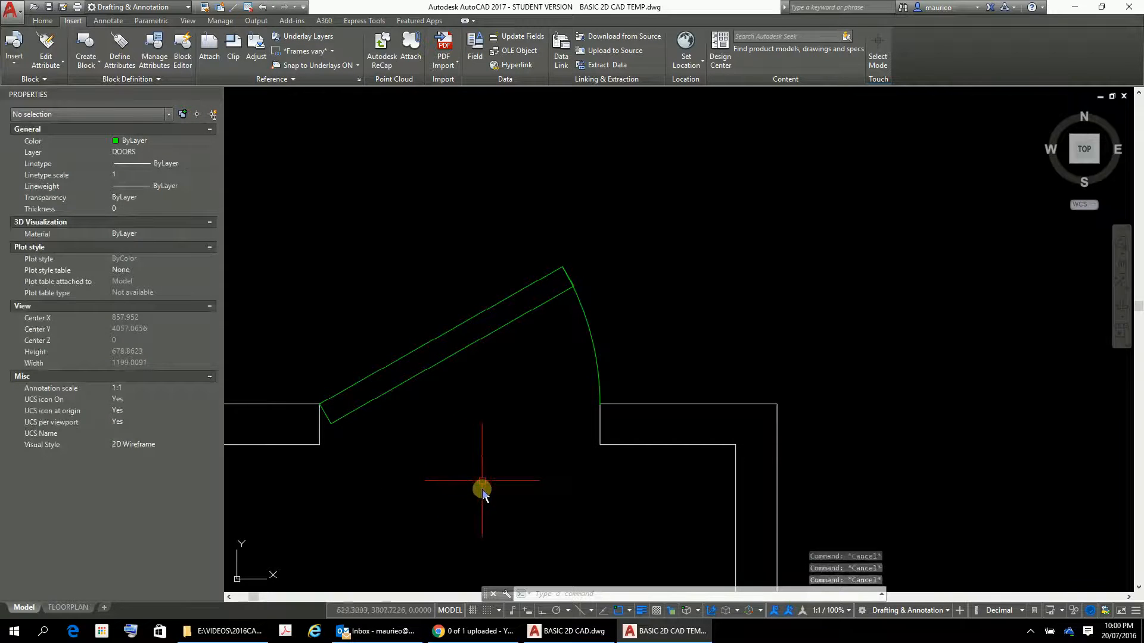
# Step: Open the DOOR 610 block definition for editing and close the block authoring palettes
pyautogui.scroll(-8, 550, 492)
pyautogui.scroll(3, 511, 471)
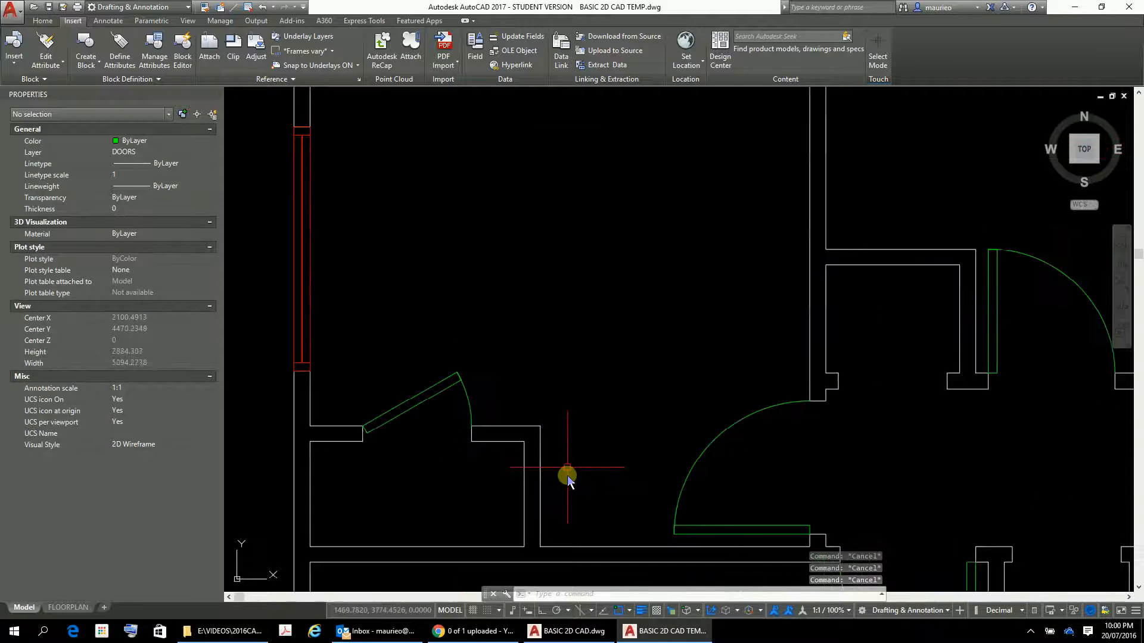
pyautogui.scroll(-6, 566, 474)
pyautogui.scroll(2, 518, 289)
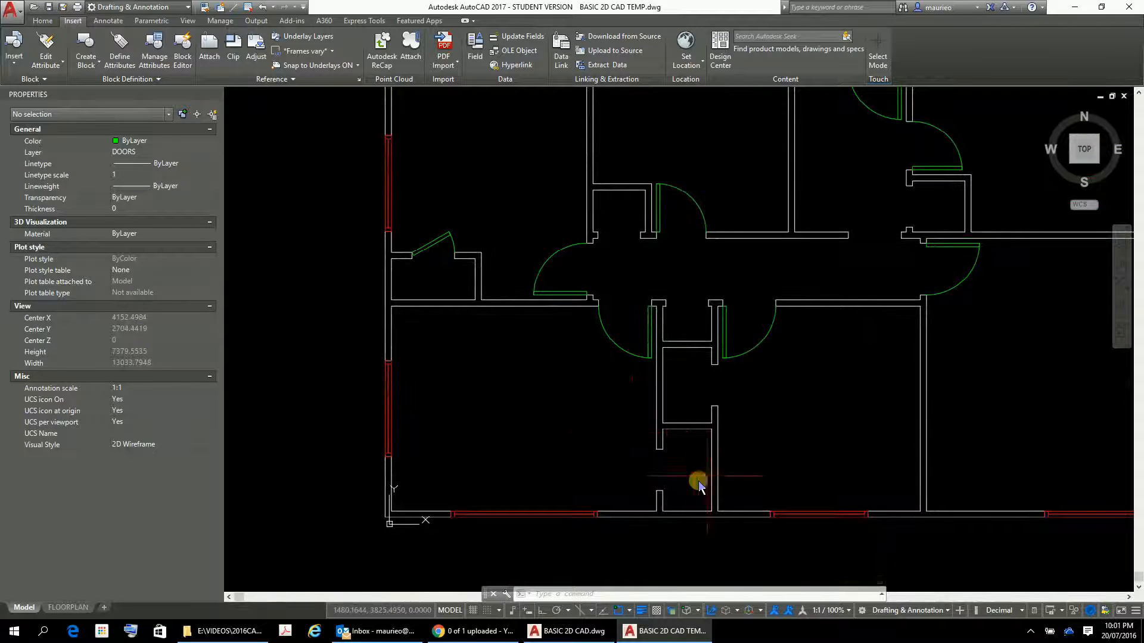
pyautogui.scroll(2, 661, 467)
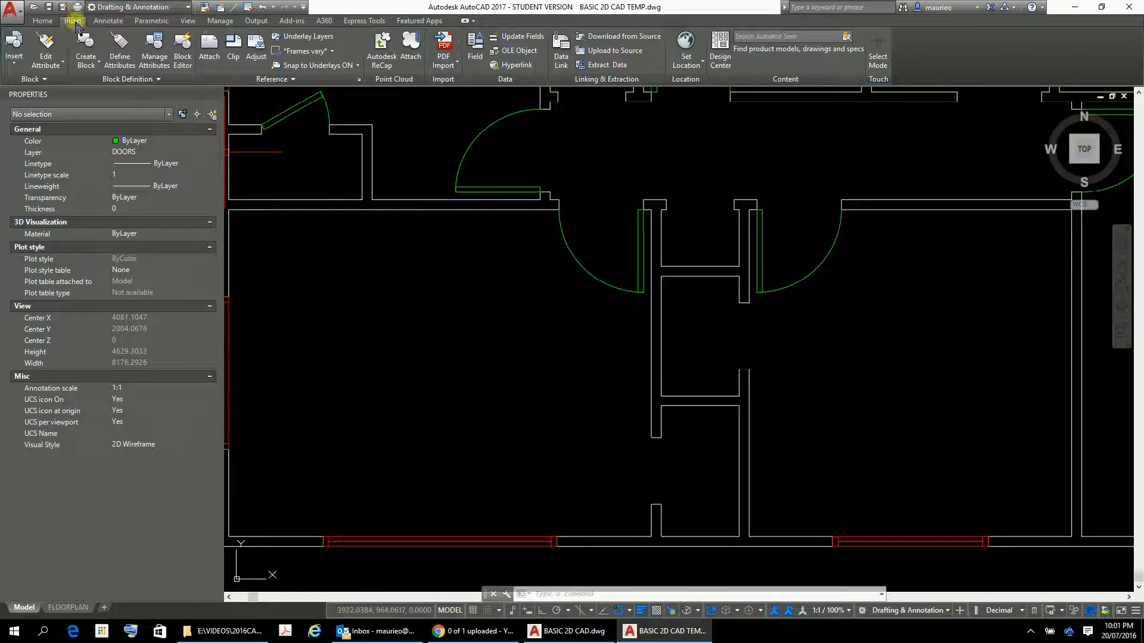
pyautogui.doubleClick(301, 116)
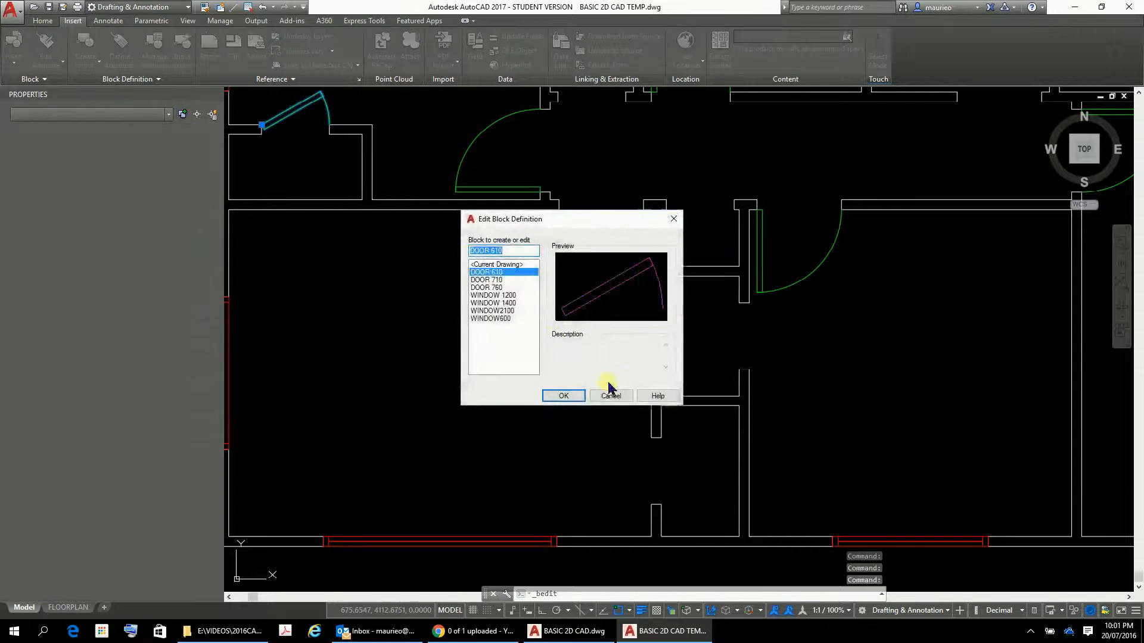
pyautogui.click(573, 398)
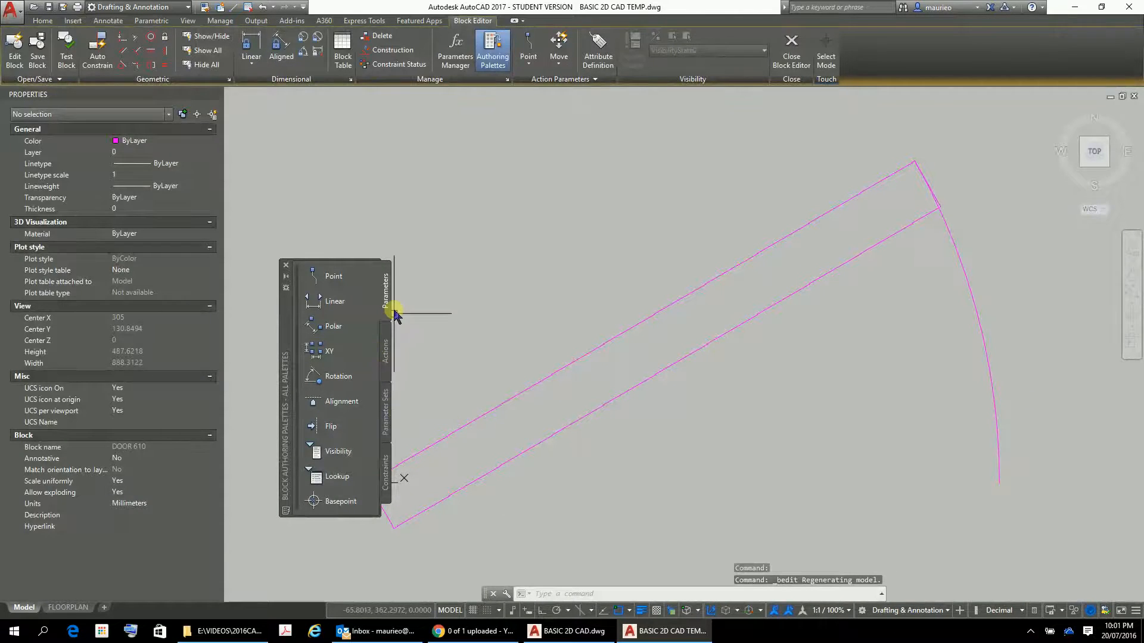
pyautogui.rightClick(288, 265)
pyautogui.click(286, 265)
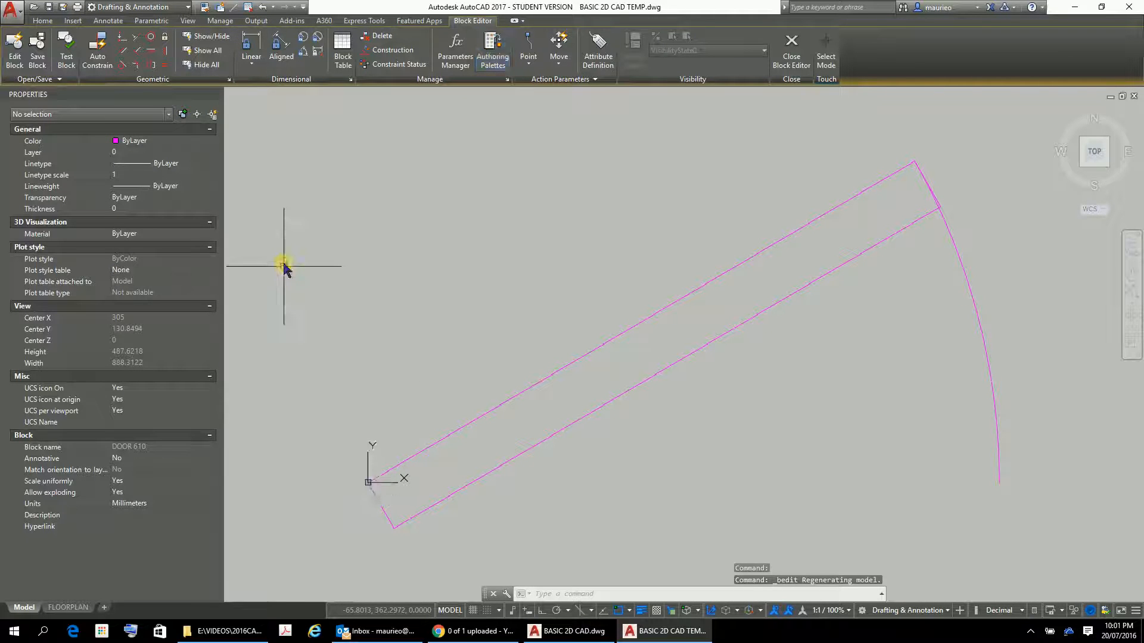
# Step: Select the two long lines of the door leaf to check their layer and colour, and clear the selection
pyautogui.scroll(-3, 745, 333)
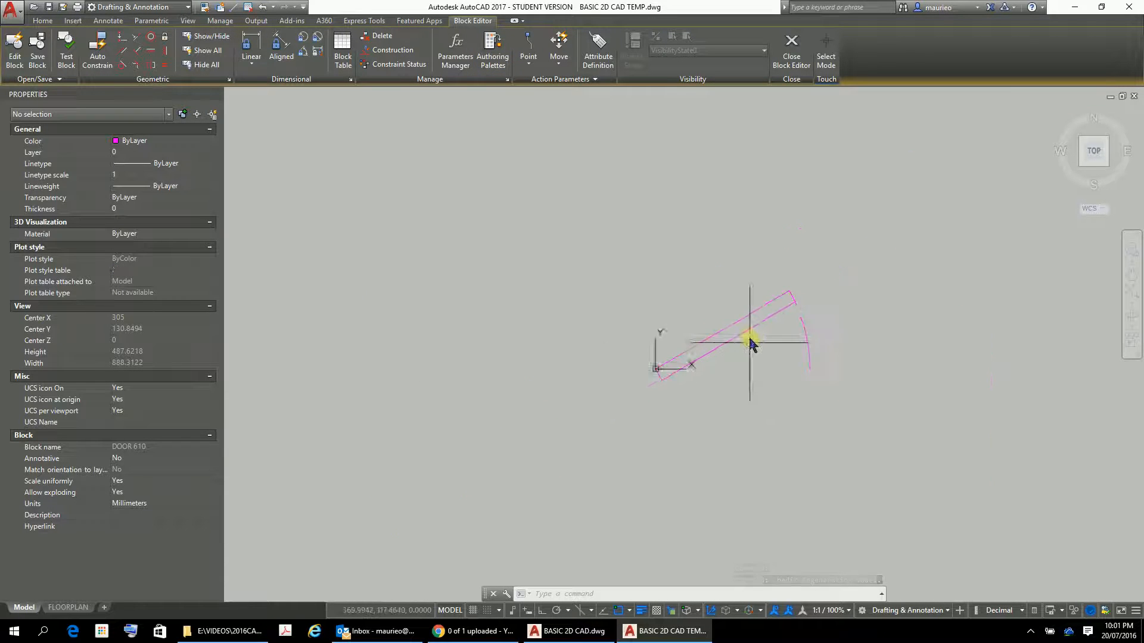
pyautogui.scroll(3, 740, 345)
pyautogui.scroll(8, 694, 341)
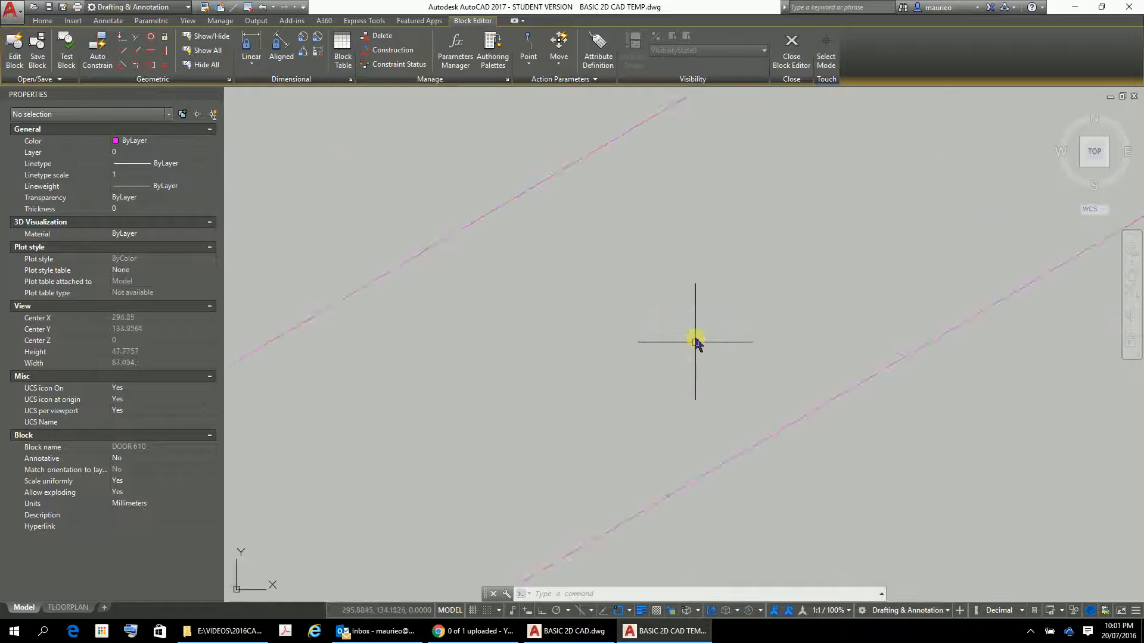
pyautogui.scroll(-2, 696, 343)
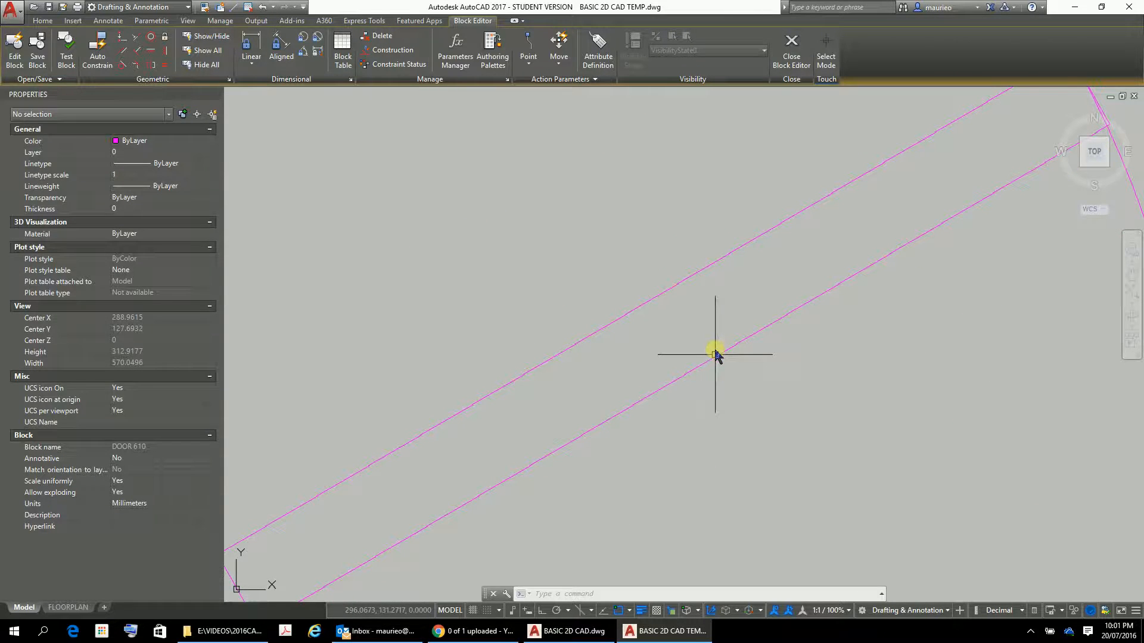
pyautogui.click(716, 355)
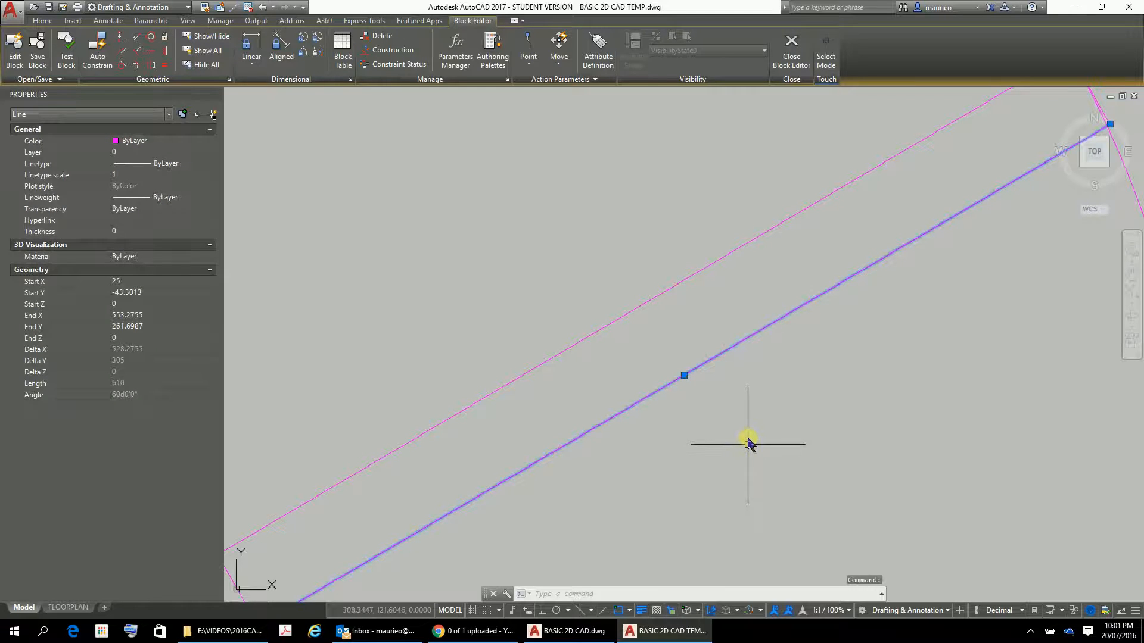
pyautogui.click(659, 298)
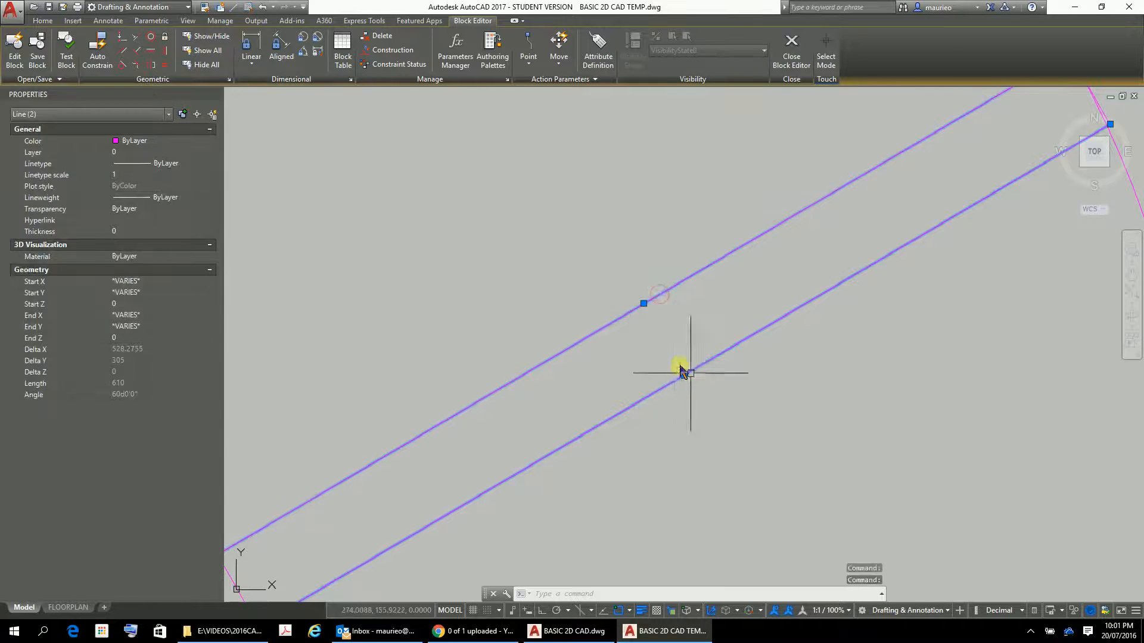
pyautogui.press('Escape')
pyautogui.press('Escape')
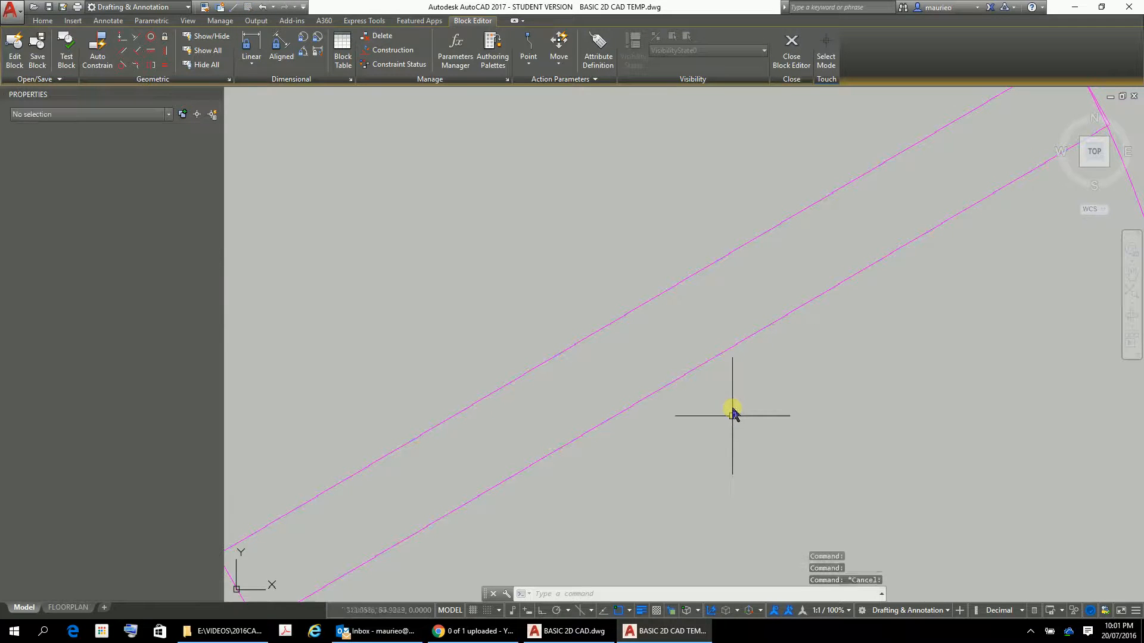
# Step: Check the properties of the leaf's short hinge-end line and close the block editor, saving the changes to DOOR 610
pyautogui.scroll(-4, 1007, 288)
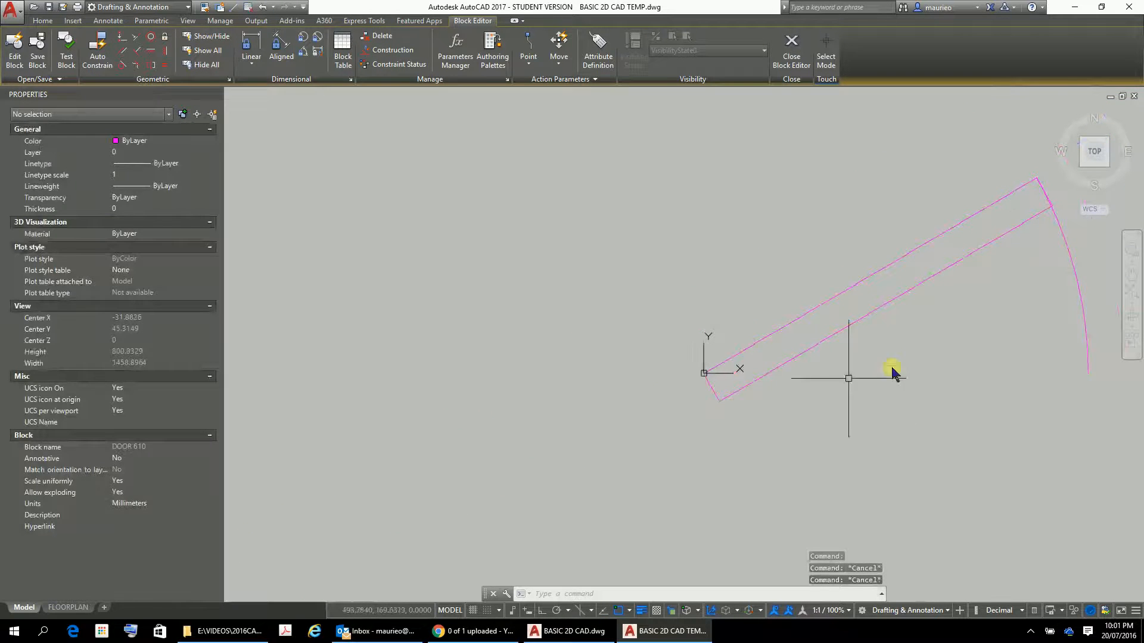
pyautogui.scroll(8, 741, 434)
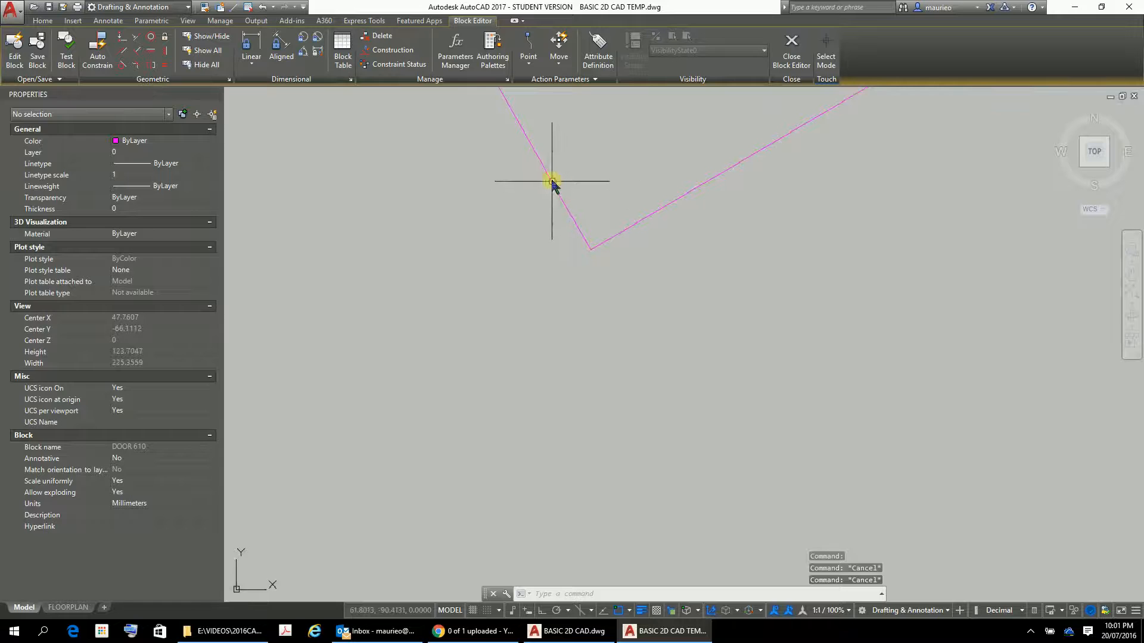
pyautogui.click(552, 181)
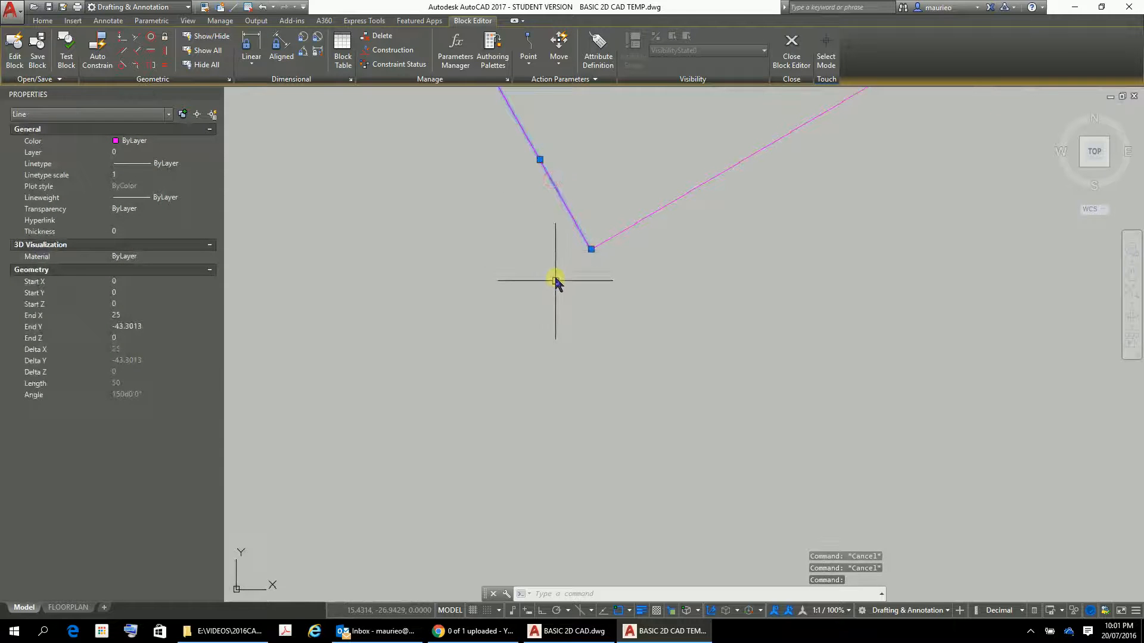
pyautogui.press('Escape')
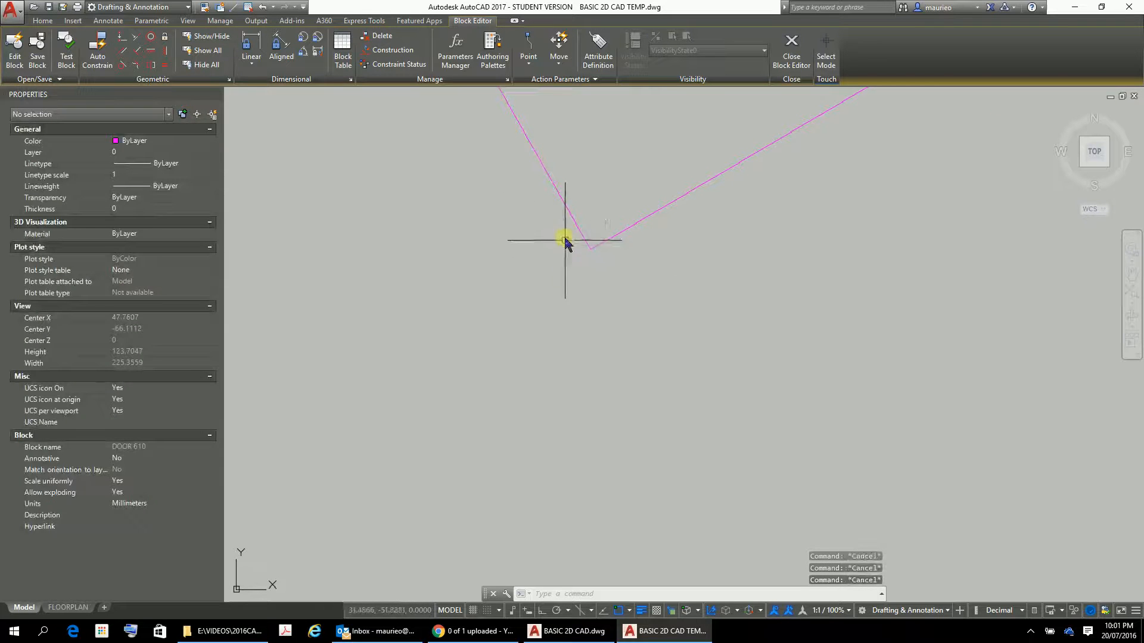
pyautogui.click(547, 174)
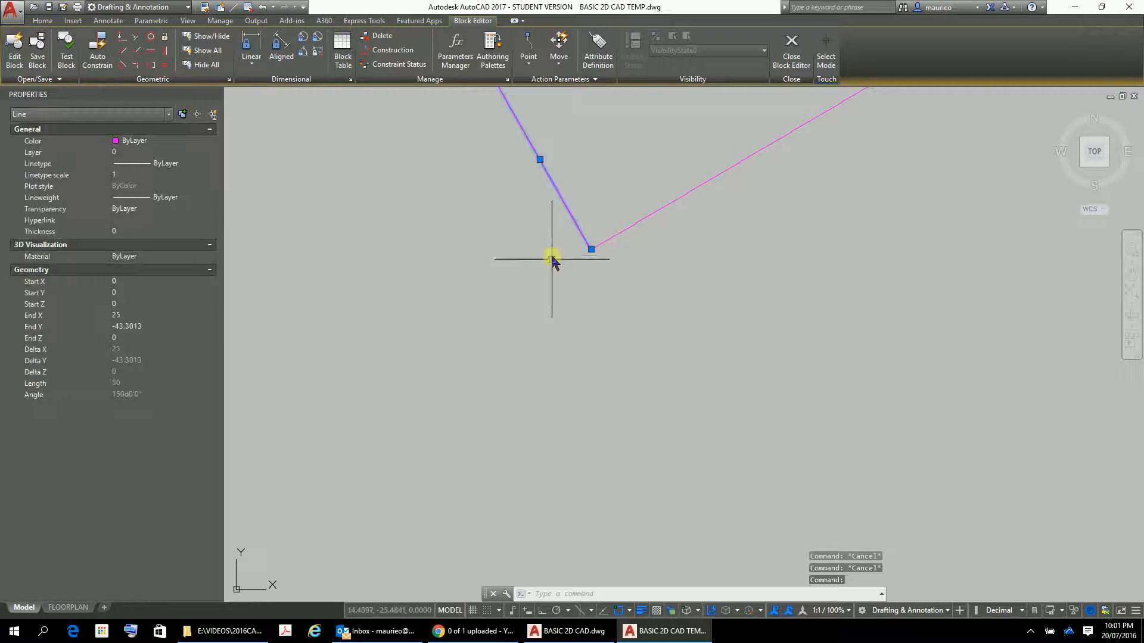
pyautogui.press('Escape')
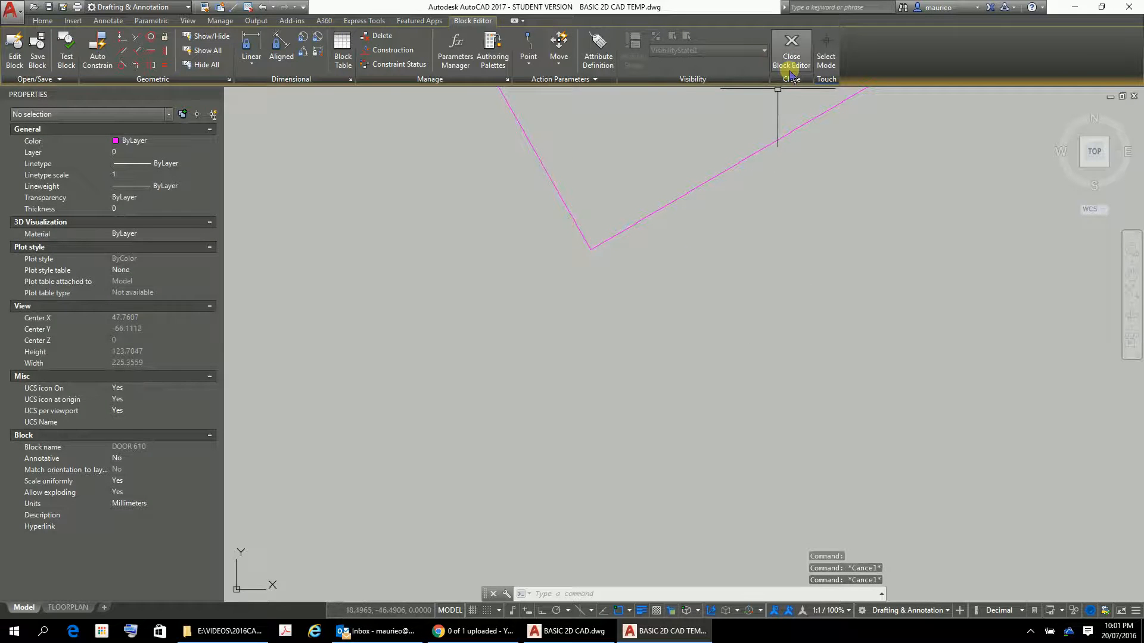
pyautogui.click(792, 59)
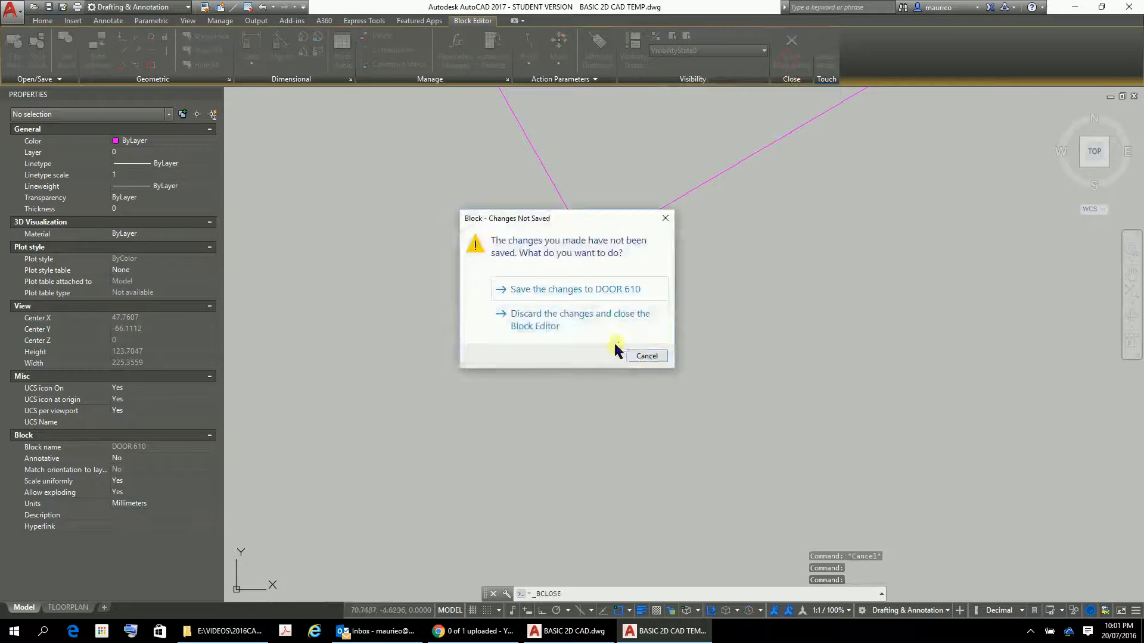
pyautogui.click(587, 290)
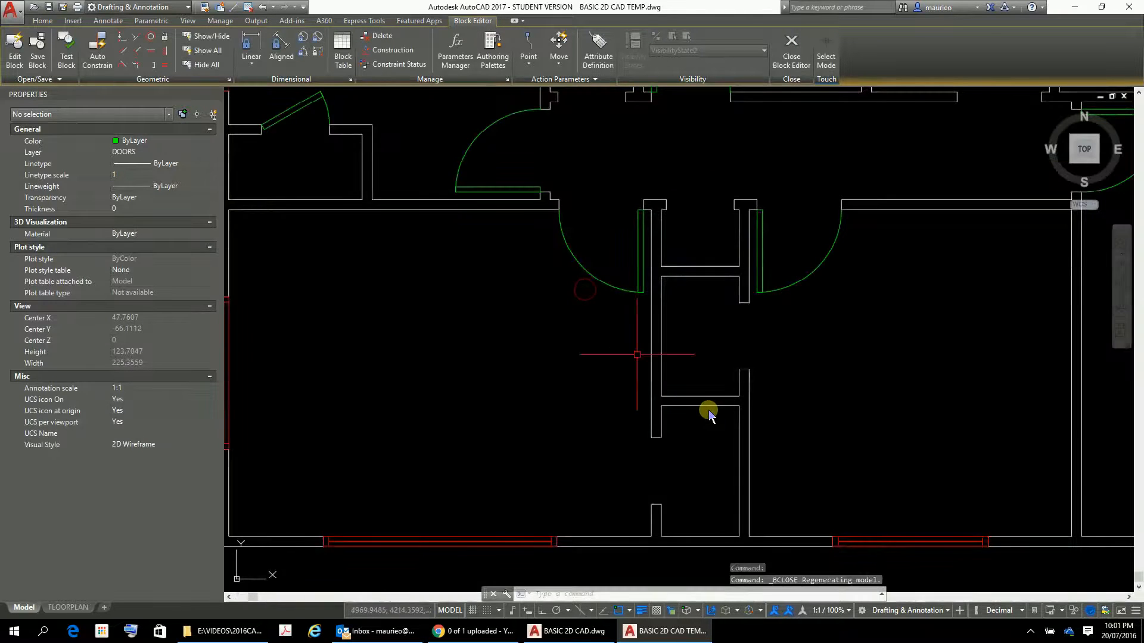
# Step: Insert the DOOR 610 block at the outer corner of the wall stub below the lower central closet's opening
pyautogui.scroll(3, 643, 482)
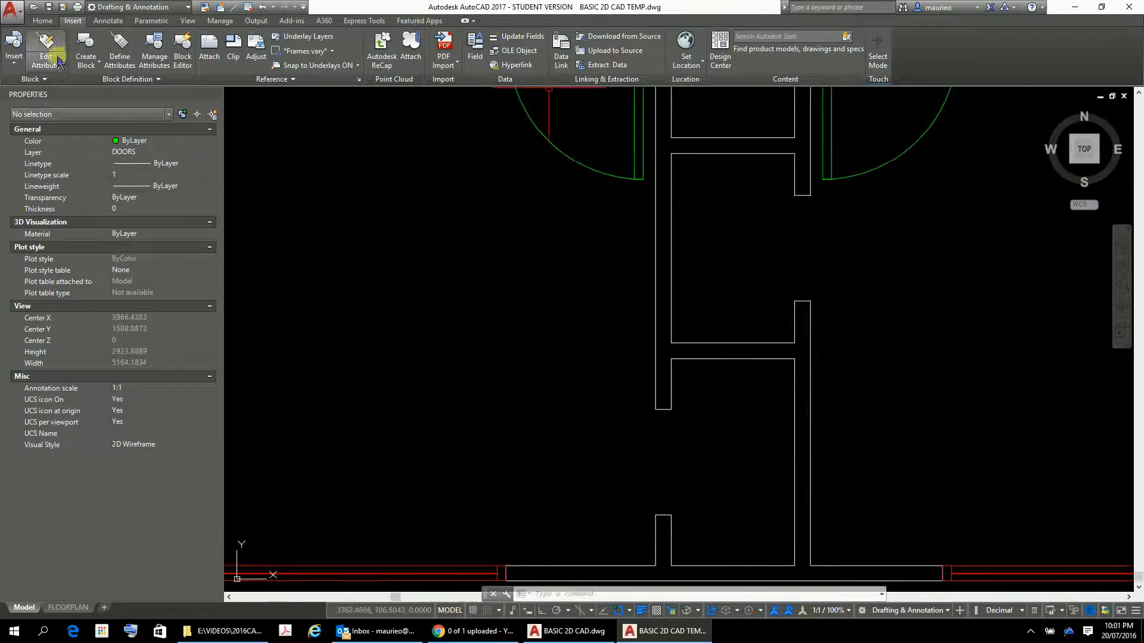
pyautogui.click(21, 58)
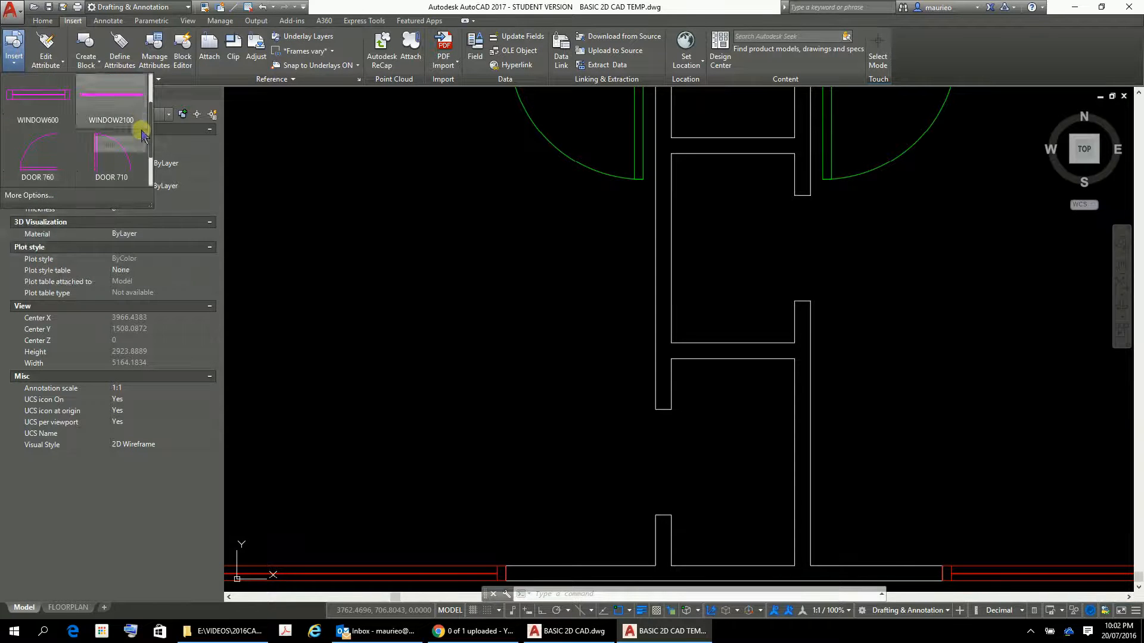
pyautogui.scroll(-1, 131, 143)
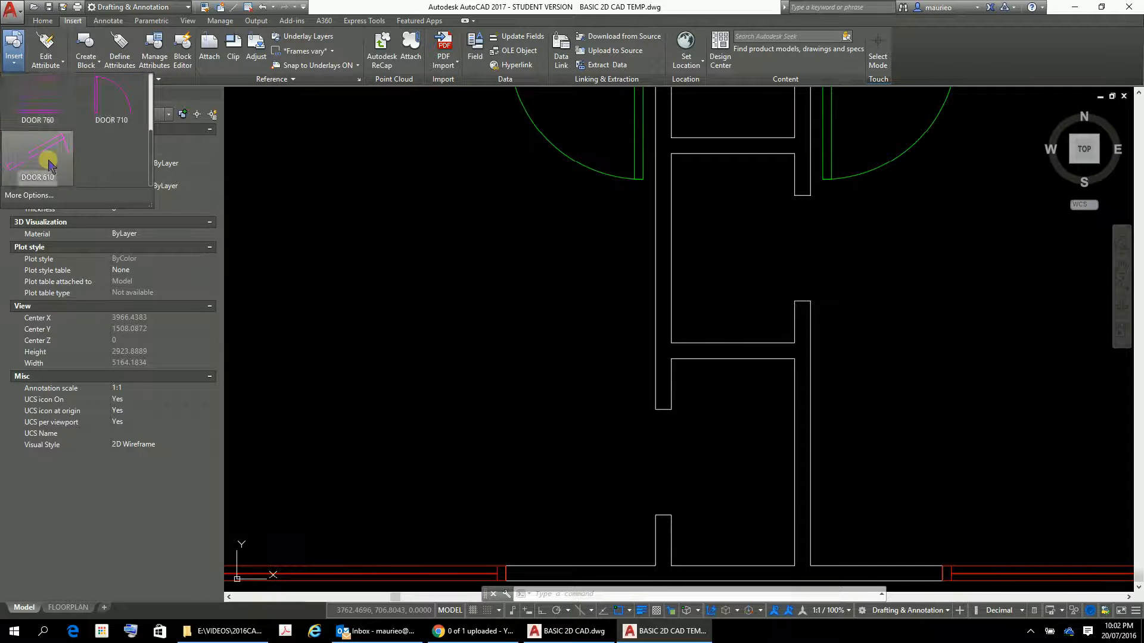
pyautogui.click(67, 160)
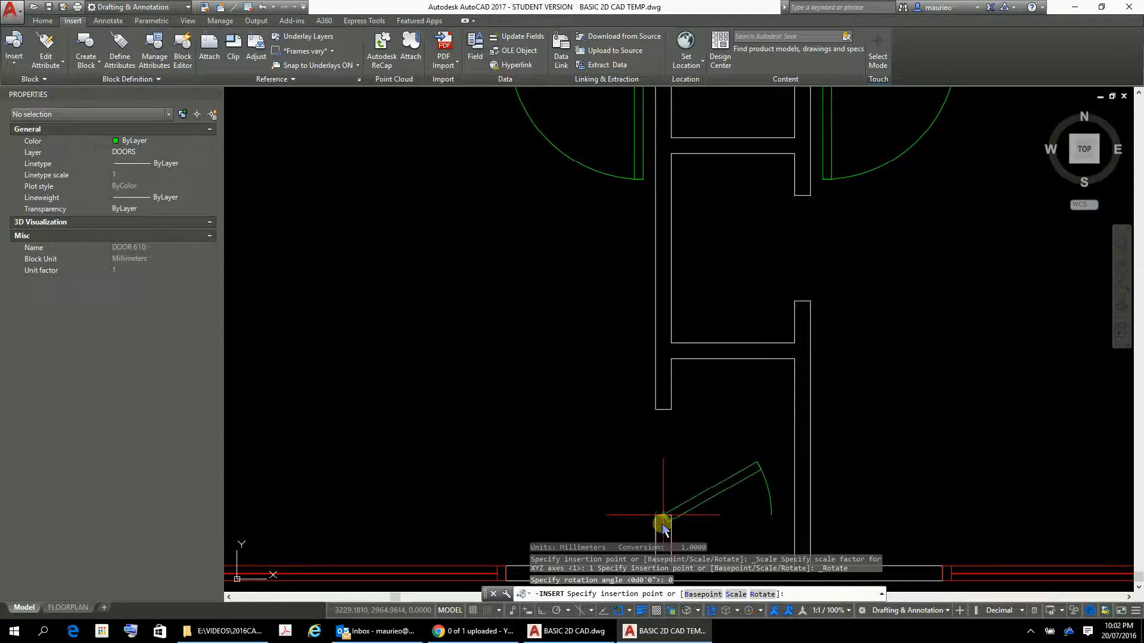
pyautogui.click(656, 516)
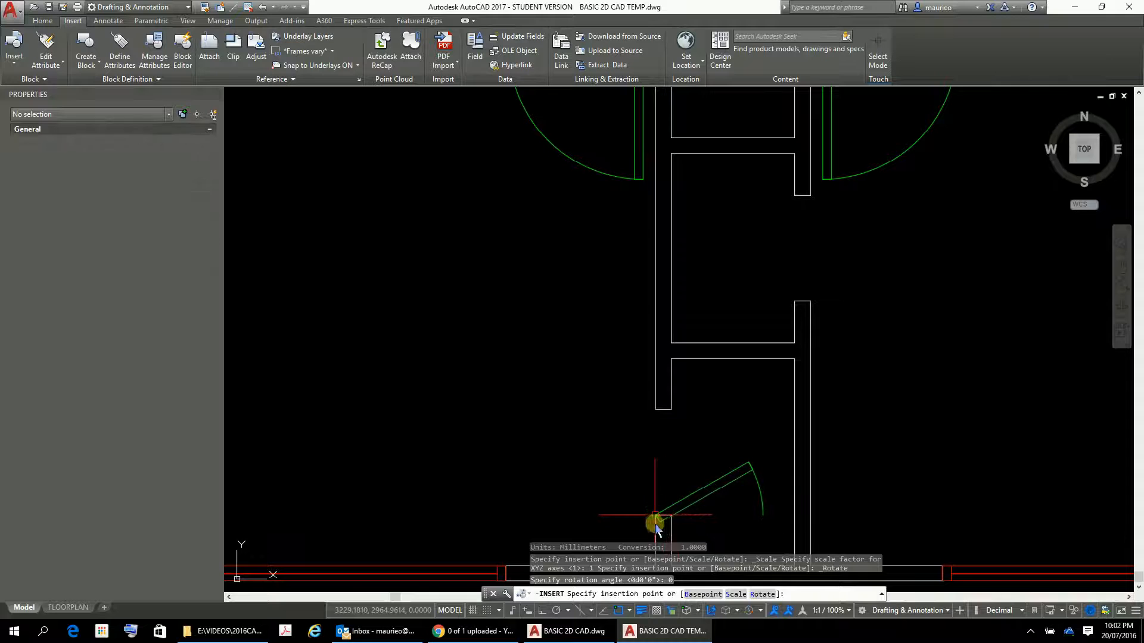
# Step: Rotate the inserted closet door a quarter turn counter-clockwise about its hinge corner with Ortho on, closing its arc onto the opposite wall end
pyautogui.click(717, 502)
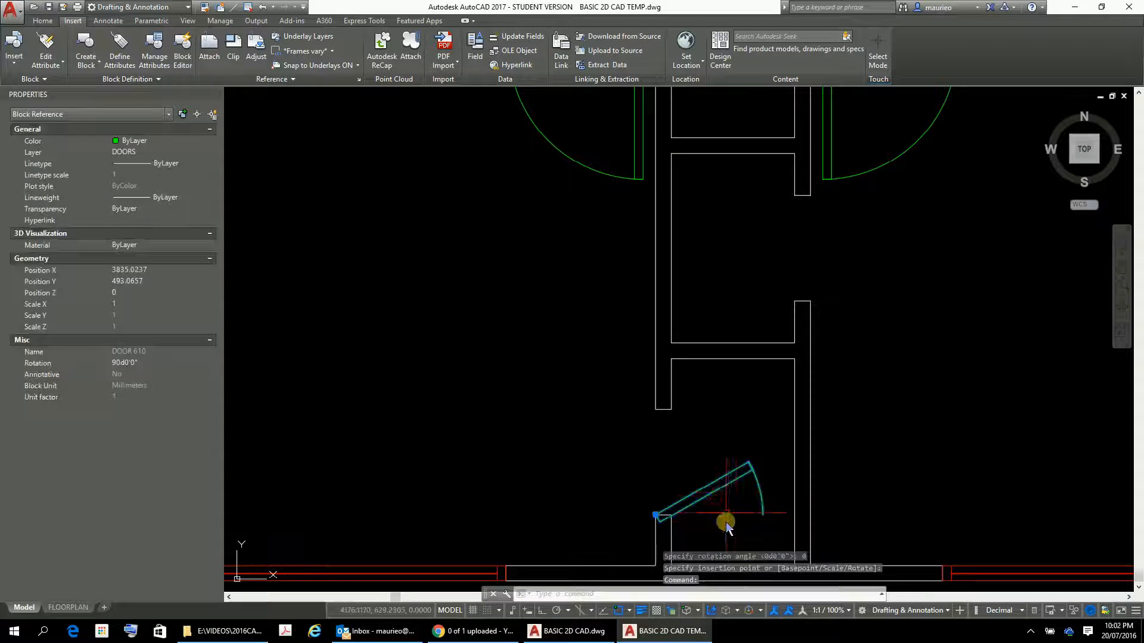
pyautogui.rightClick(727, 519)
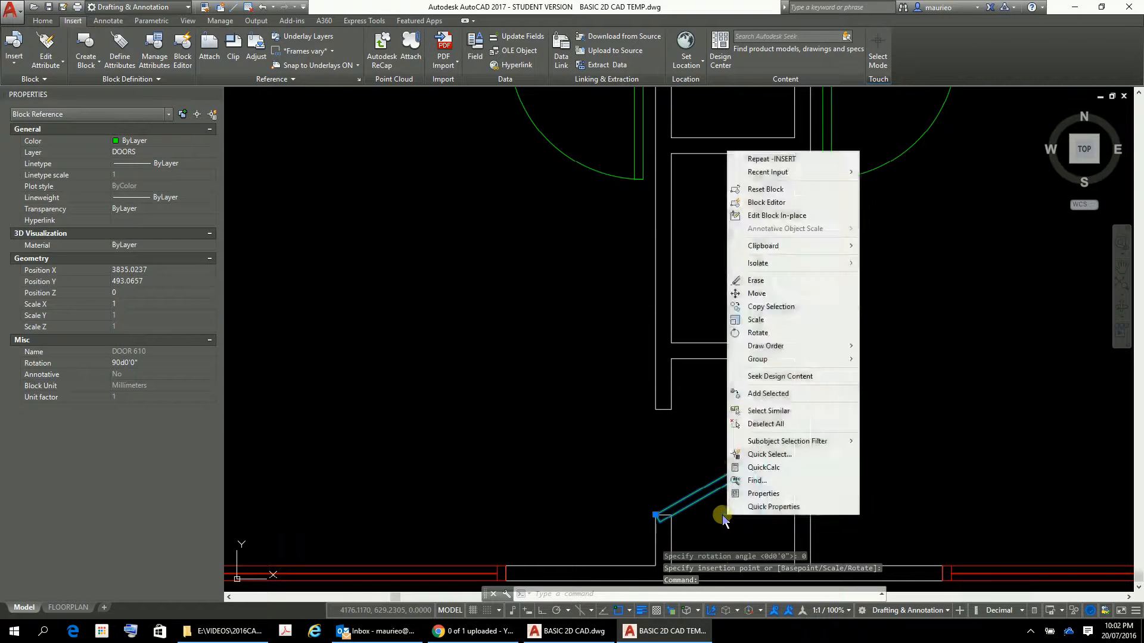
pyautogui.click(758, 333)
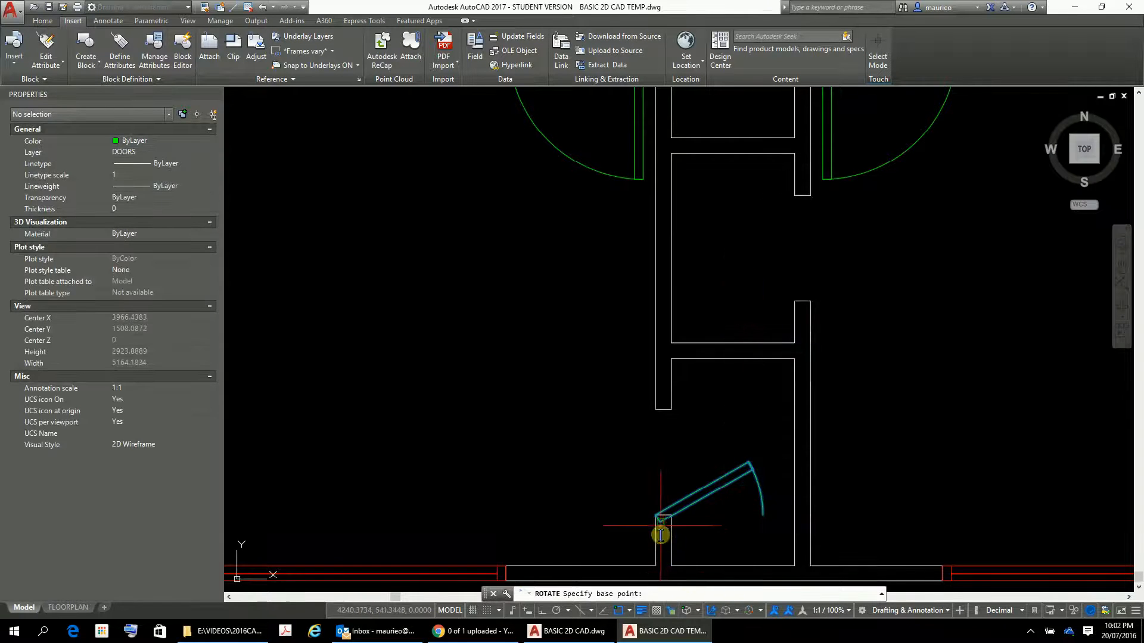
pyautogui.click(658, 516)
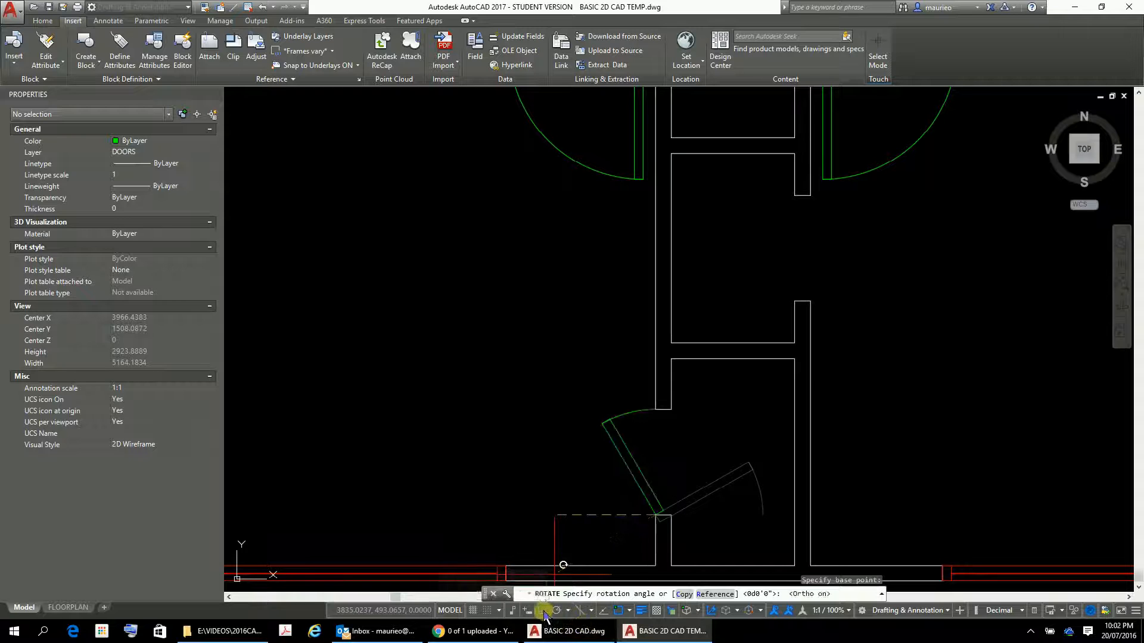
pyautogui.press('F8')
pyautogui.click(531, 521)
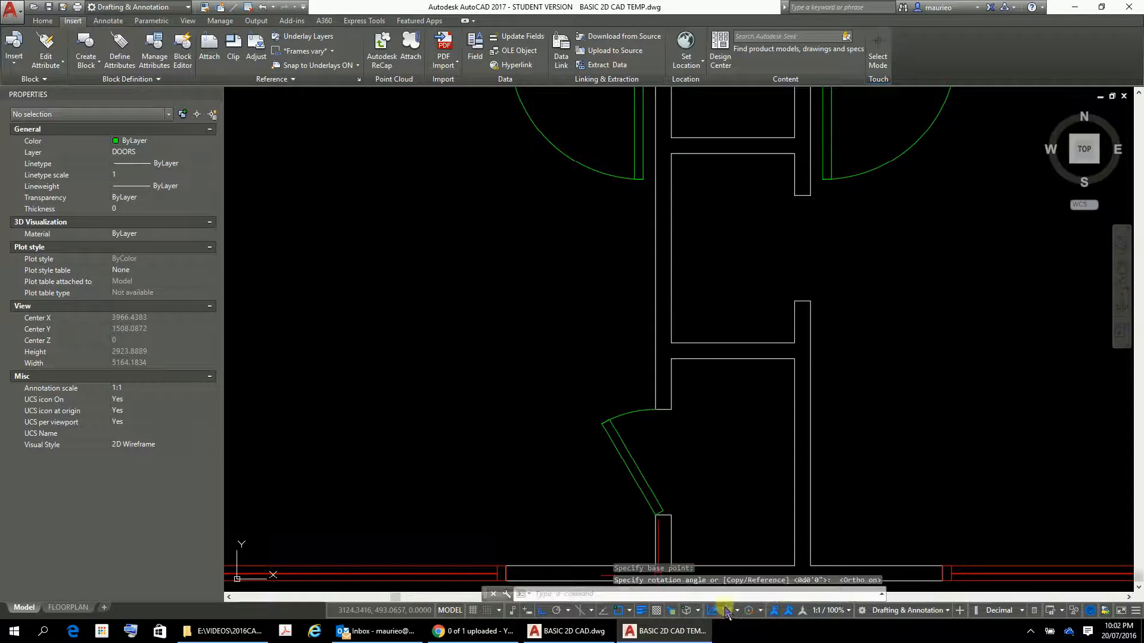
# Step: Insert the DOOR 610 block at the outer corner of the wall end below the middle central closet's east-facing opening
pyautogui.scroll(-4, 724, 468)
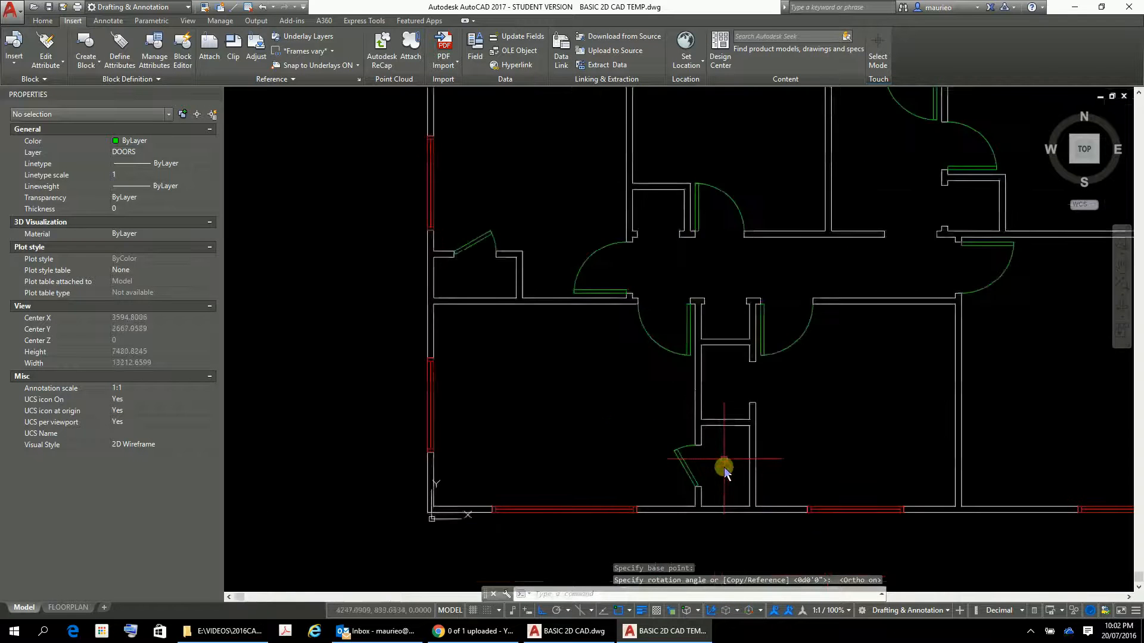
pyautogui.scroll(3, 724, 468)
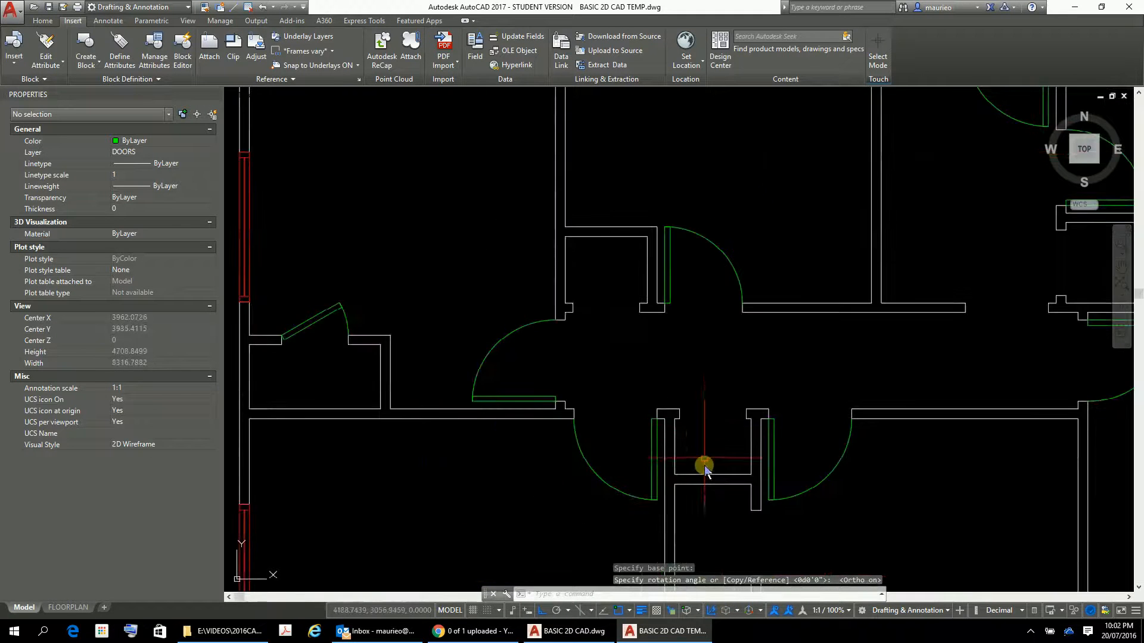
pyautogui.moveTo(705, 468)
pyautogui.mouseDown(button='middle')
pyautogui.moveTo(666, 105)
pyautogui.moveTo(709, 205)
pyautogui.mouseUp(button='middle')
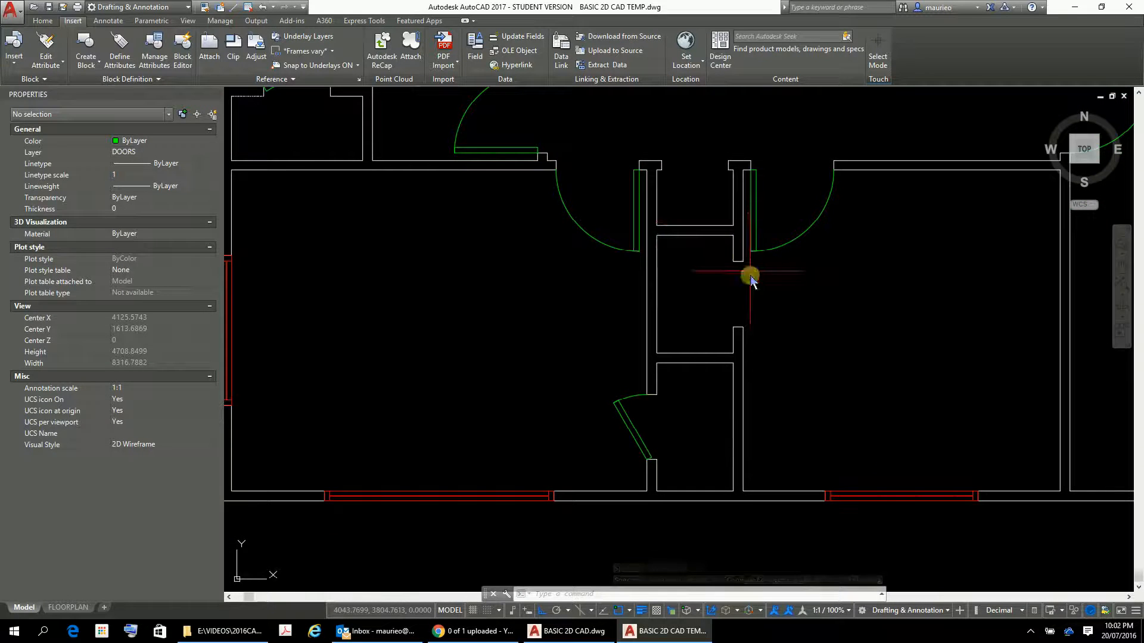
pyautogui.scroll(2, 890, 351)
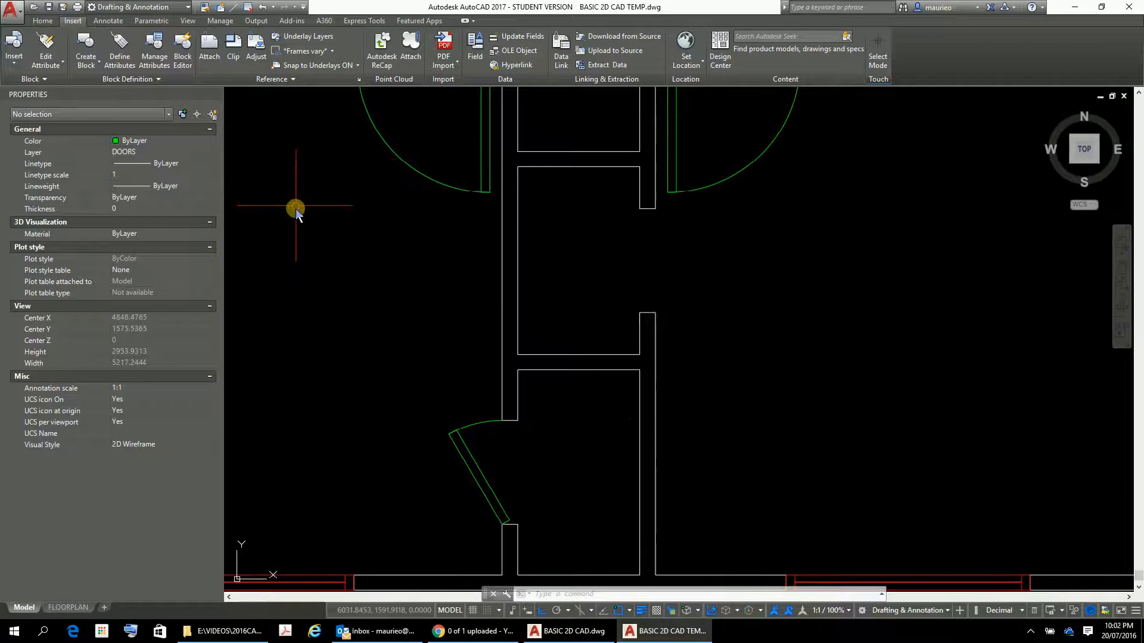
pyautogui.click(14, 47)
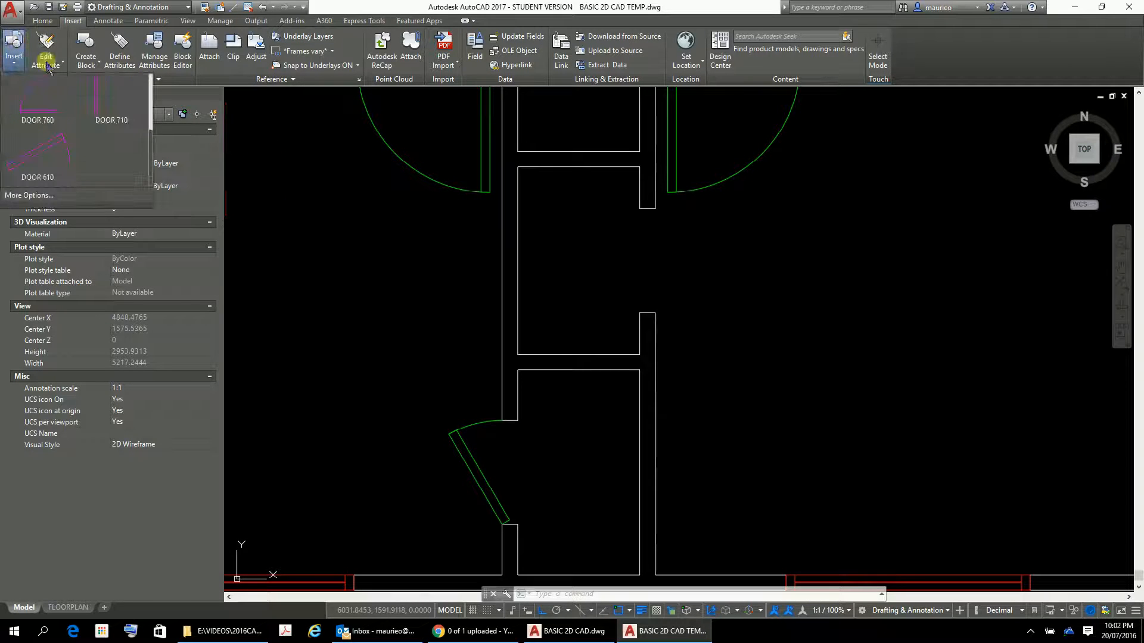
pyautogui.click(57, 170)
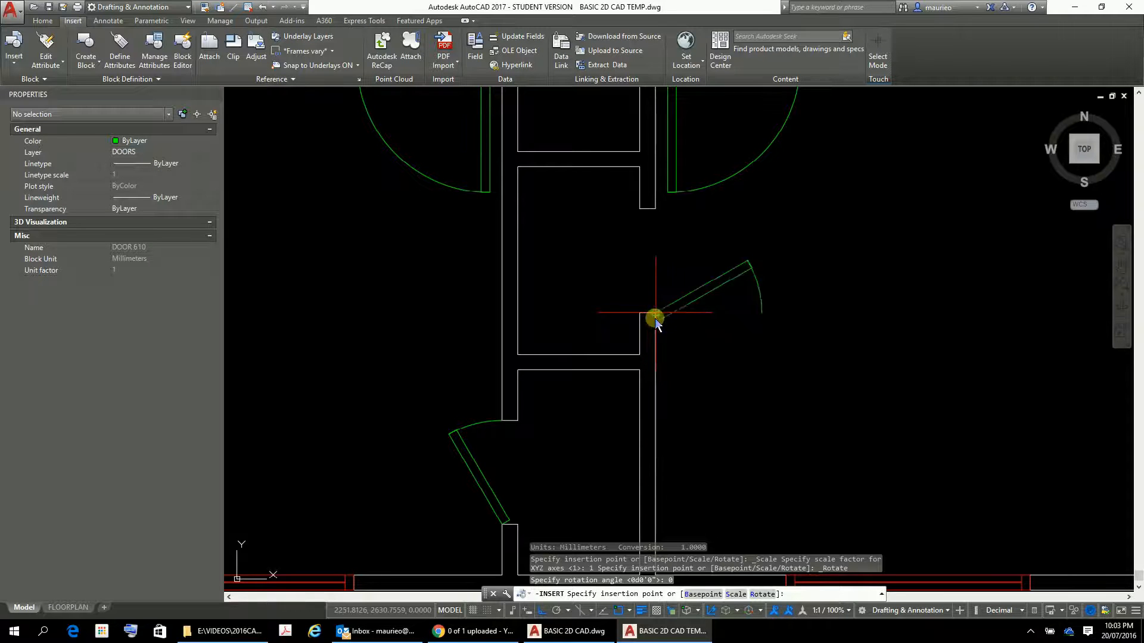
pyautogui.click(655, 318)
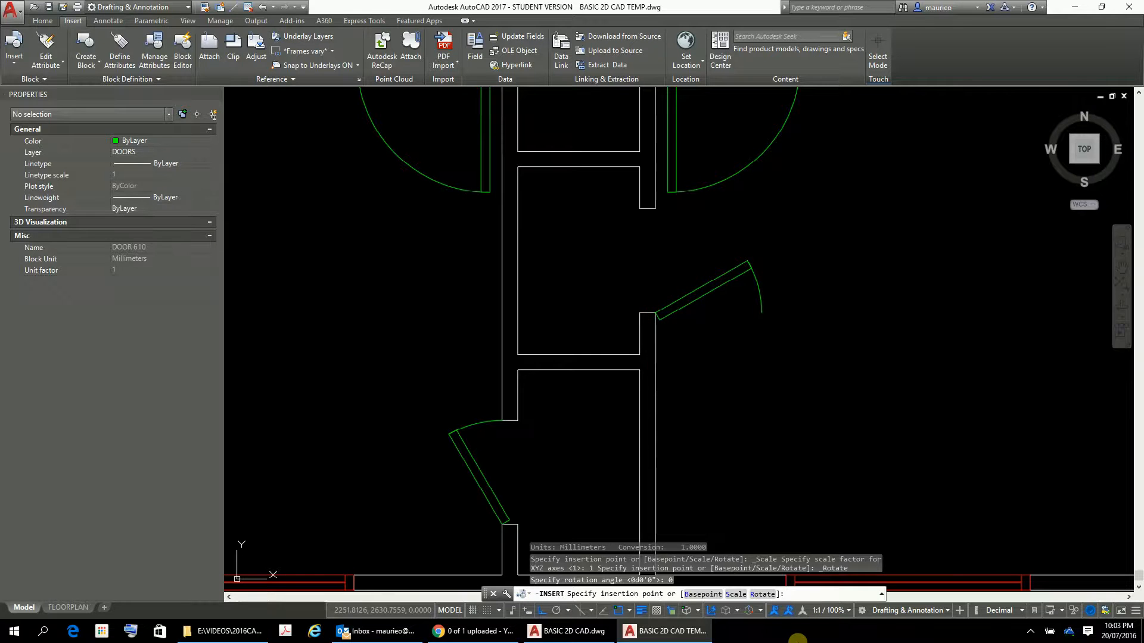
pyautogui.press('Escape')
pyautogui.press('Escape')
pyautogui.press('Escape')
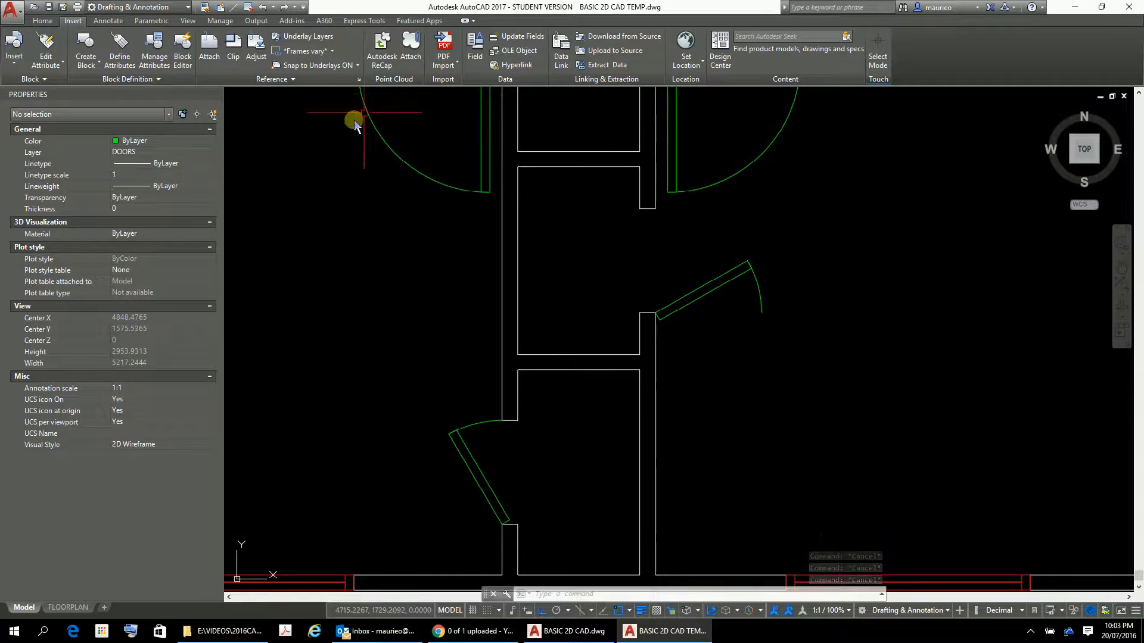
# Step: Mirror the inserted closet door about a vertical line through its hinge corner, erasing the source object
pyautogui.click(40, 21)
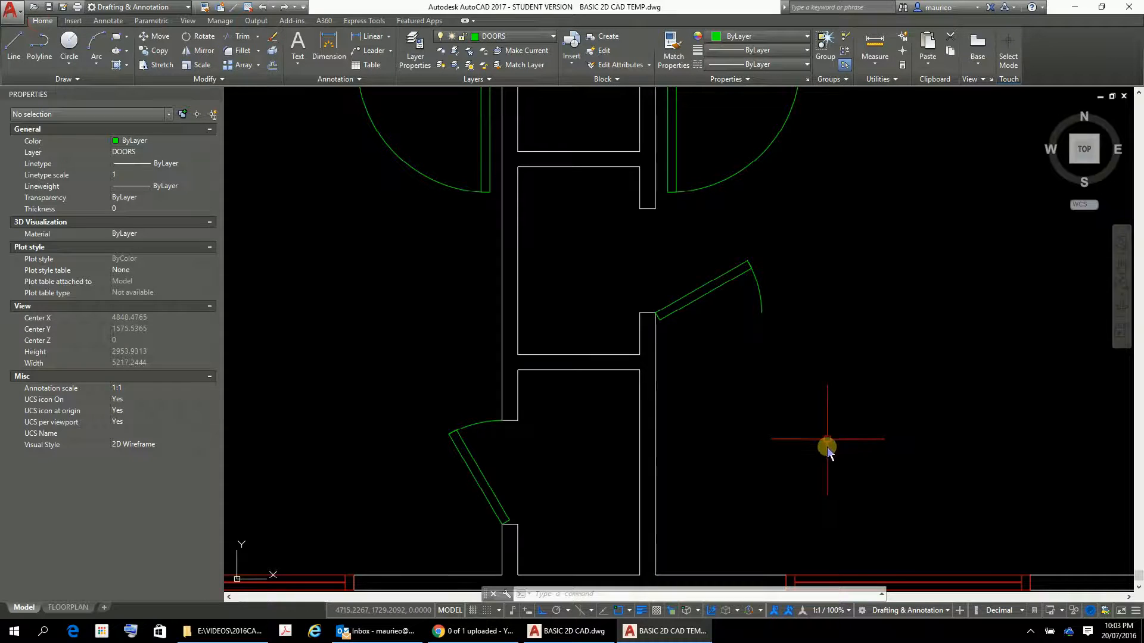
pyautogui.click(191, 52)
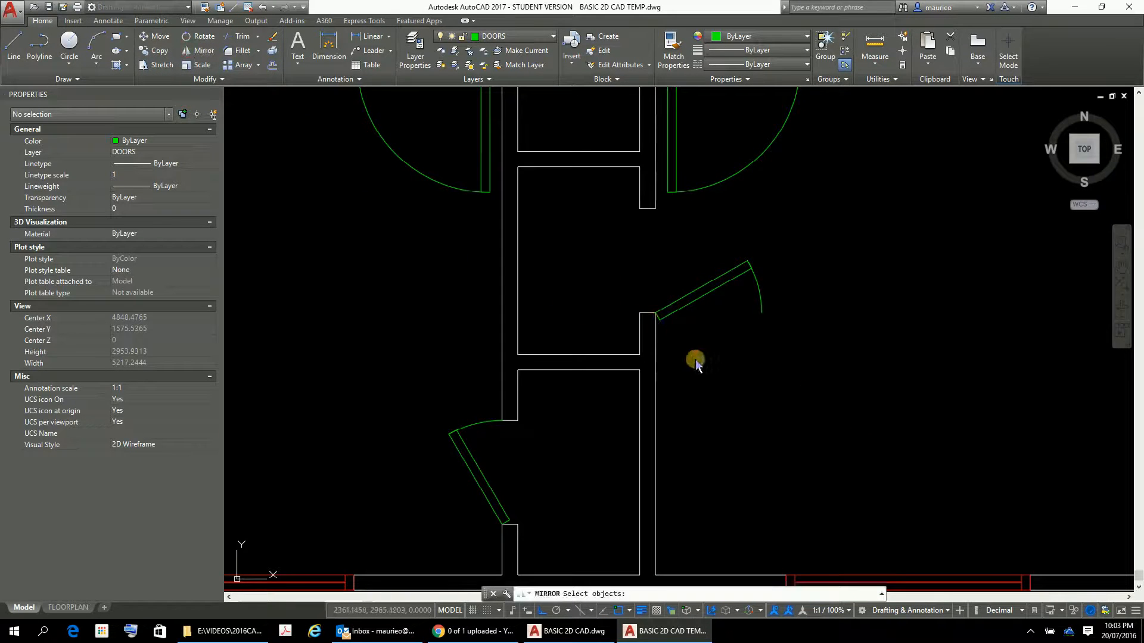
pyautogui.click(759, 284)
pyautogui.press('Return')
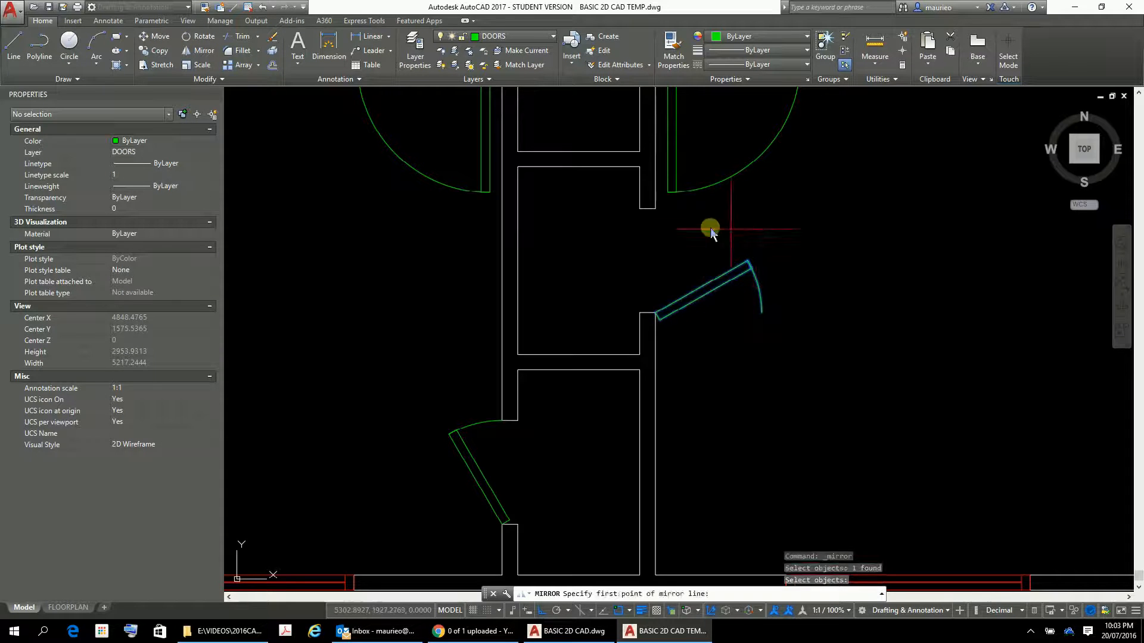
pyautogui.click(655, 315)
pyautogui.click(655, 217)
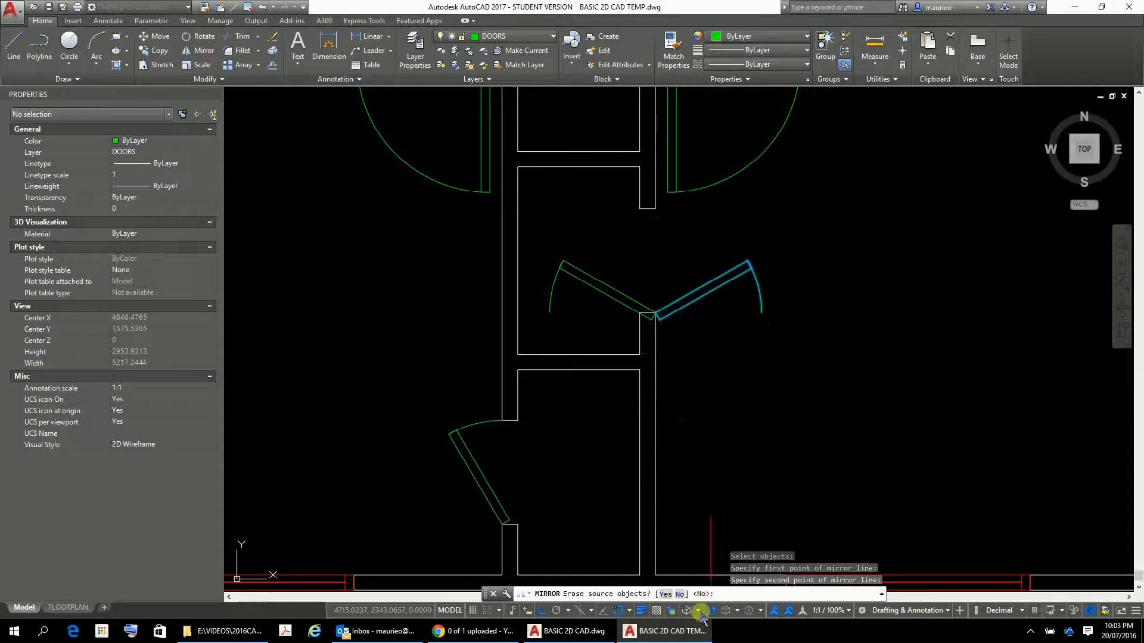
pyautogui.click(665, 594)
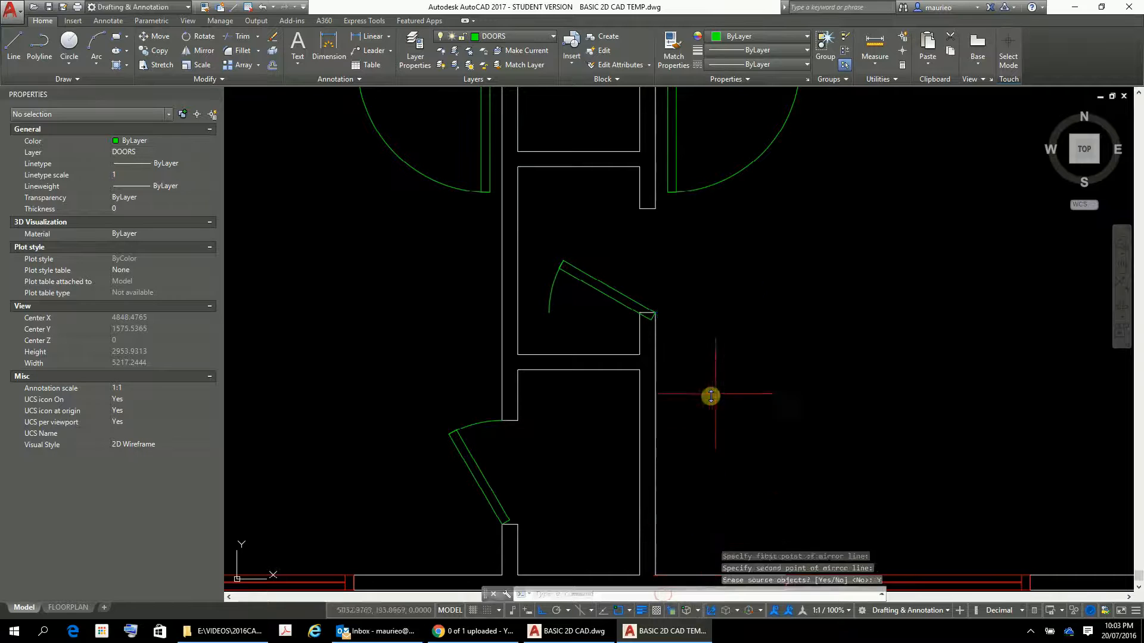
# Step: Rotate the mirrored closet door a quarter turn clockwise about its hinge corner so its arc meets the opposite wall end
pyautogui.click(614, 303)
pyautogui.rightClick(744, 358)
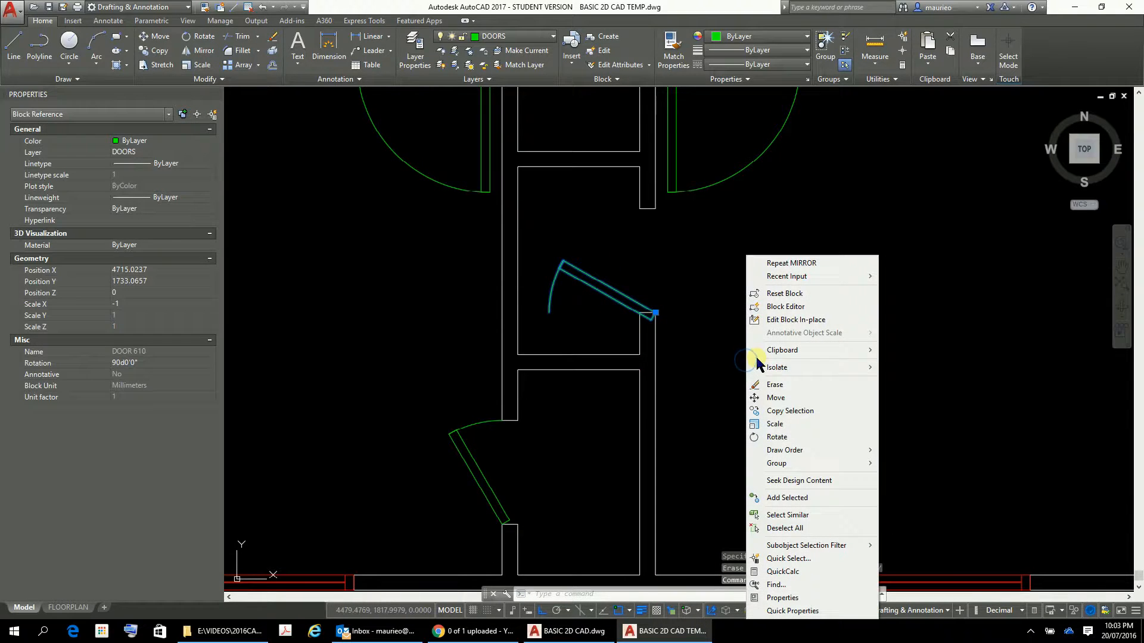
pyautogui.click(782, 438)
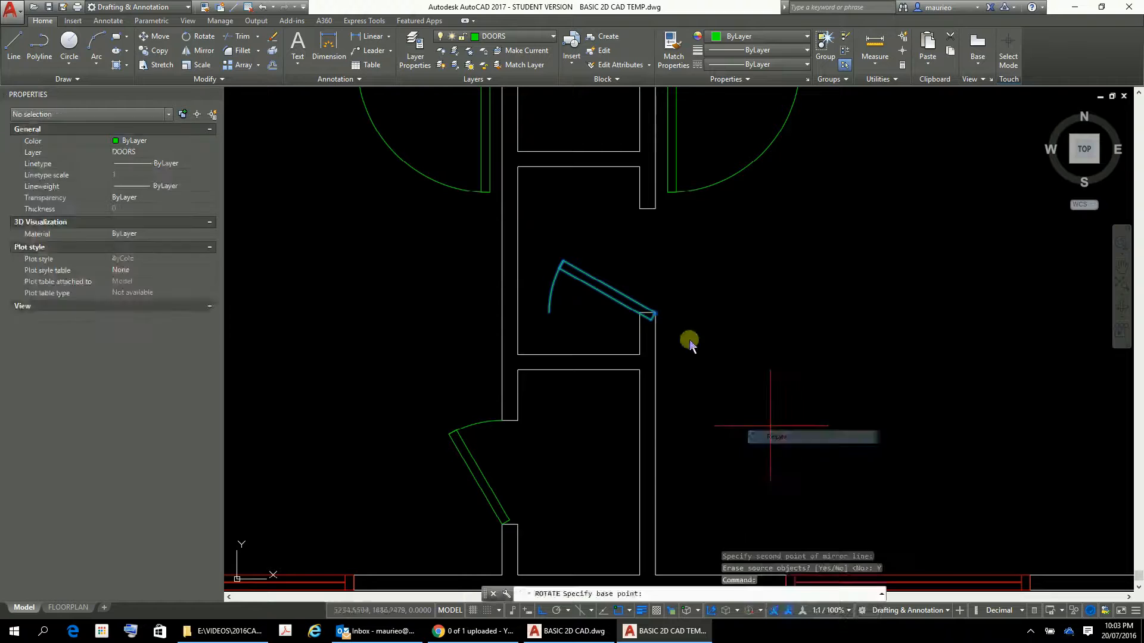
pyautogui.click(658, 313)
pyautogui.click(679, 306)
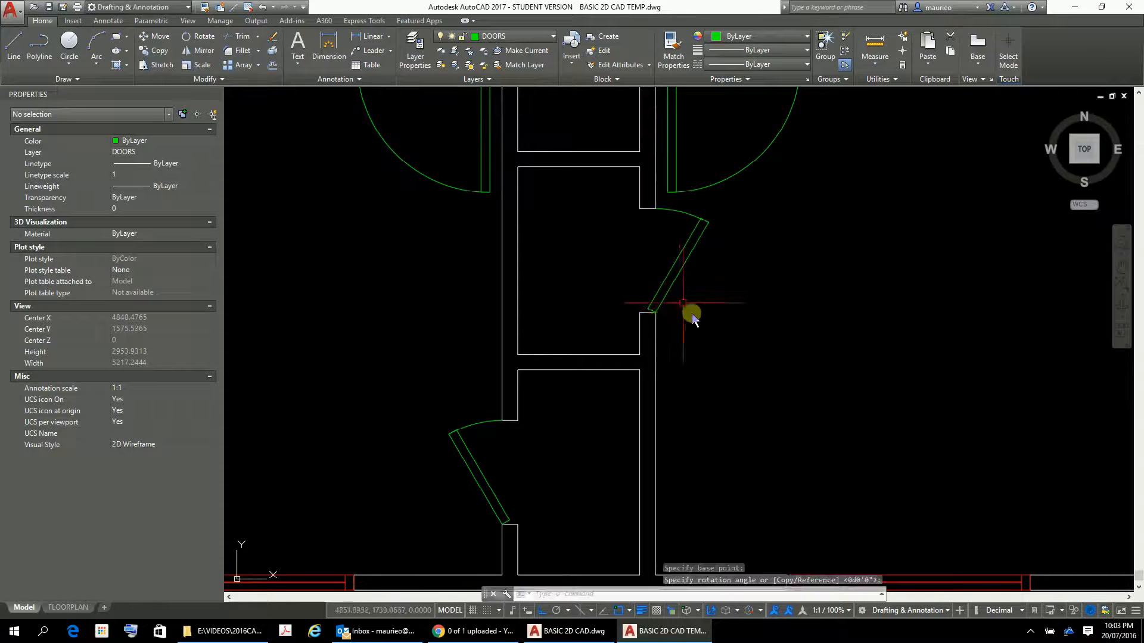
# Step: Examine the middle closet door's fit in its opening and the surrounding hallway for closet openings without doors
pyautogui.scroll(-5, 883, 392)
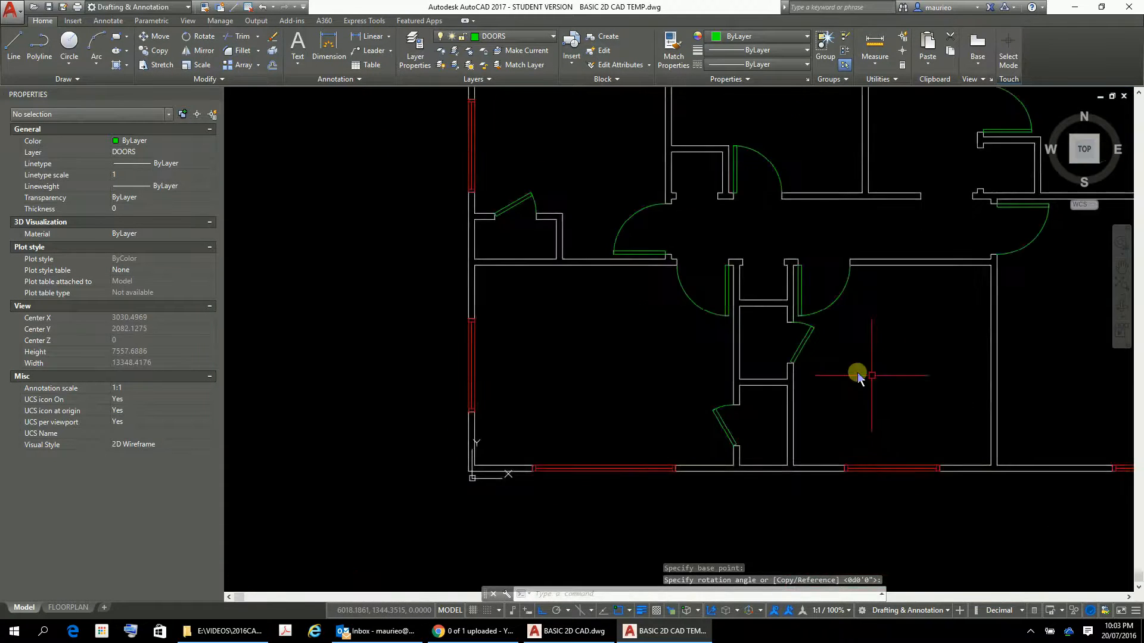
pyautogui.scroll(3, 855, 376)
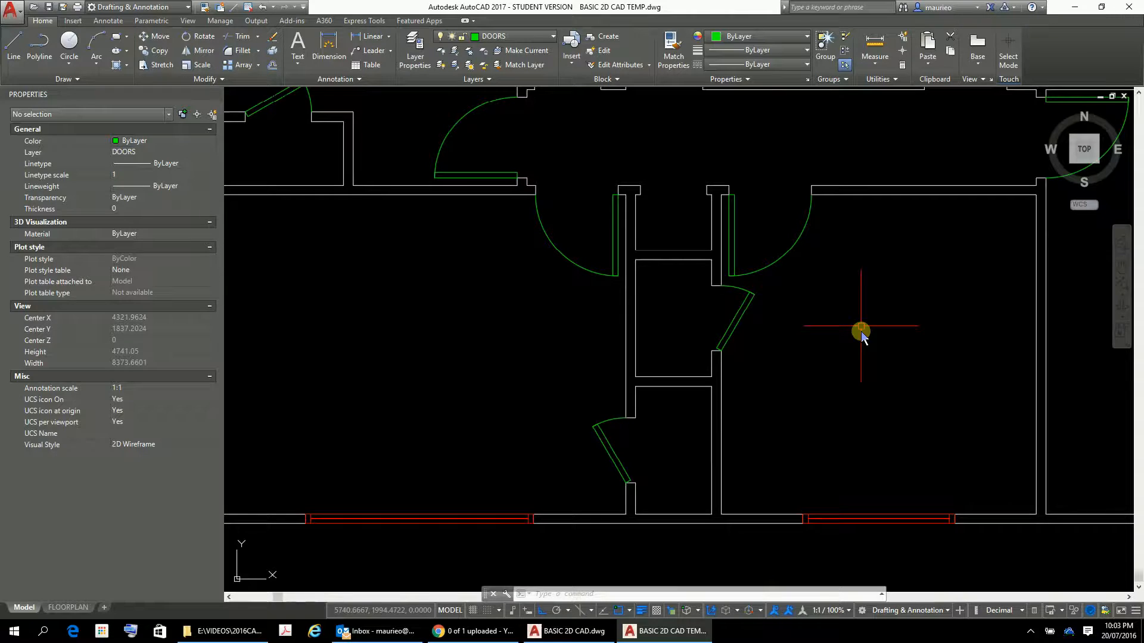
pyautogui.scroll(4, 731, 255)
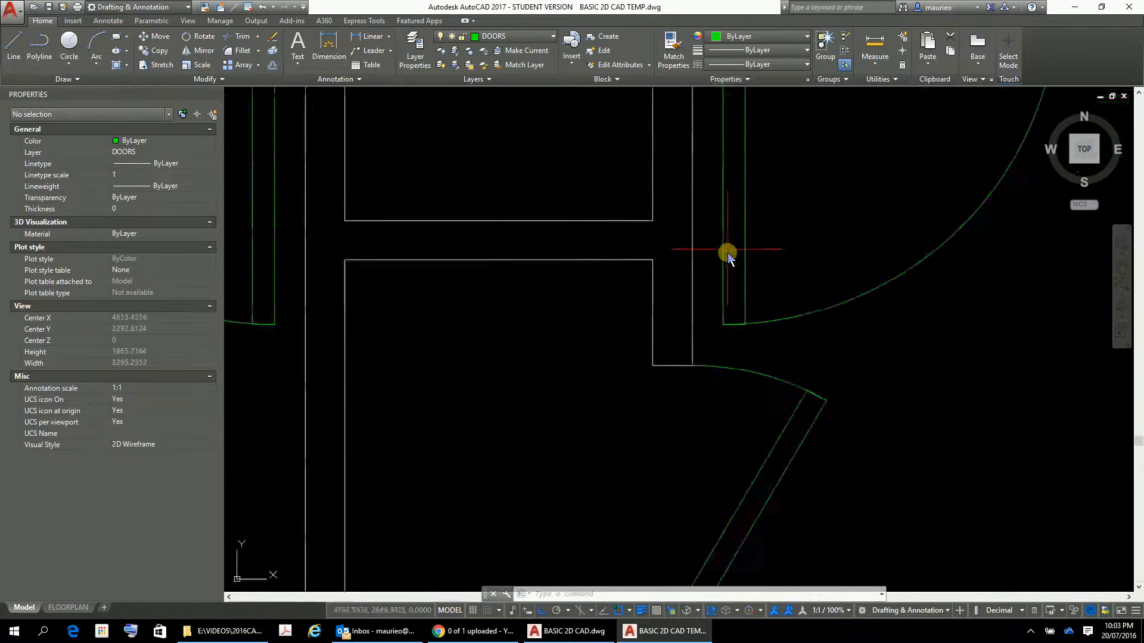
pyautogui.scroll(2, 728, 253)
pyautogui.scroll(-2, 728, 254)
pyautogui.scroll(-3, 560, 256)
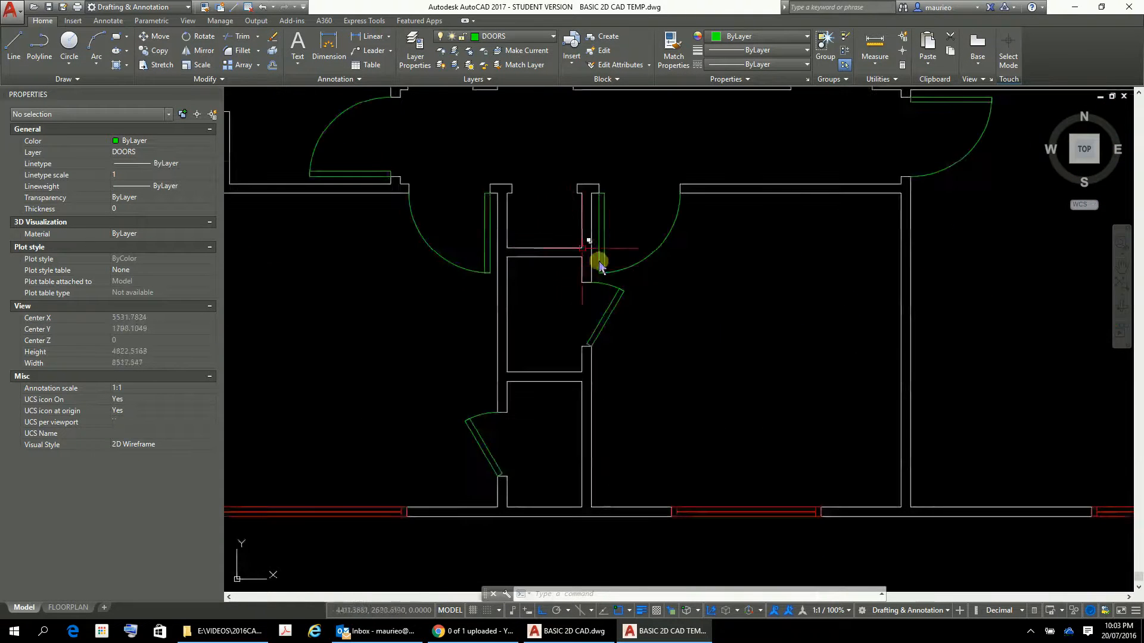
pyautogui.moveTo(727, 383); pyautogui.dragTo(766, 408, button='middle')
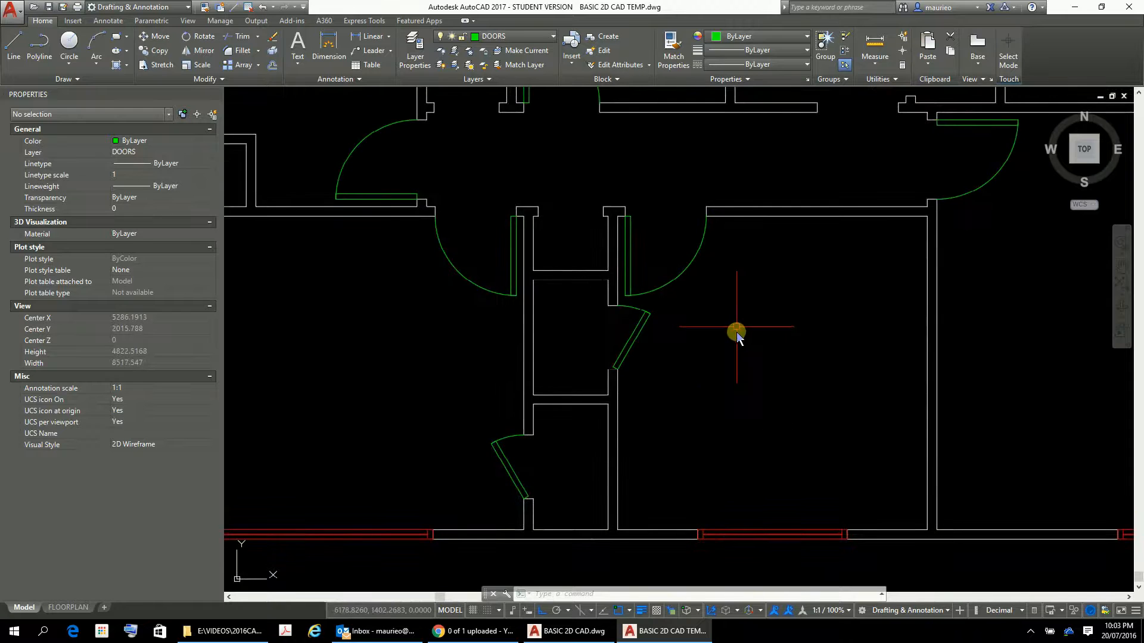
pyautogui.scroll(5, 737, 335)
pyautogui.scroll(-5, 733, 332)
pyautogui.moveTo(797, 360)
pyautogui.mouseDown(button='middle')
pyautogui.moveTo(815, 484)
pyautogui.moveTo(827, 484)
pyautogui.mouseUp(button='middle')
pyautogui.scroll(2, 716, 301)
pyautogui.scroll(-3, 717, 304)
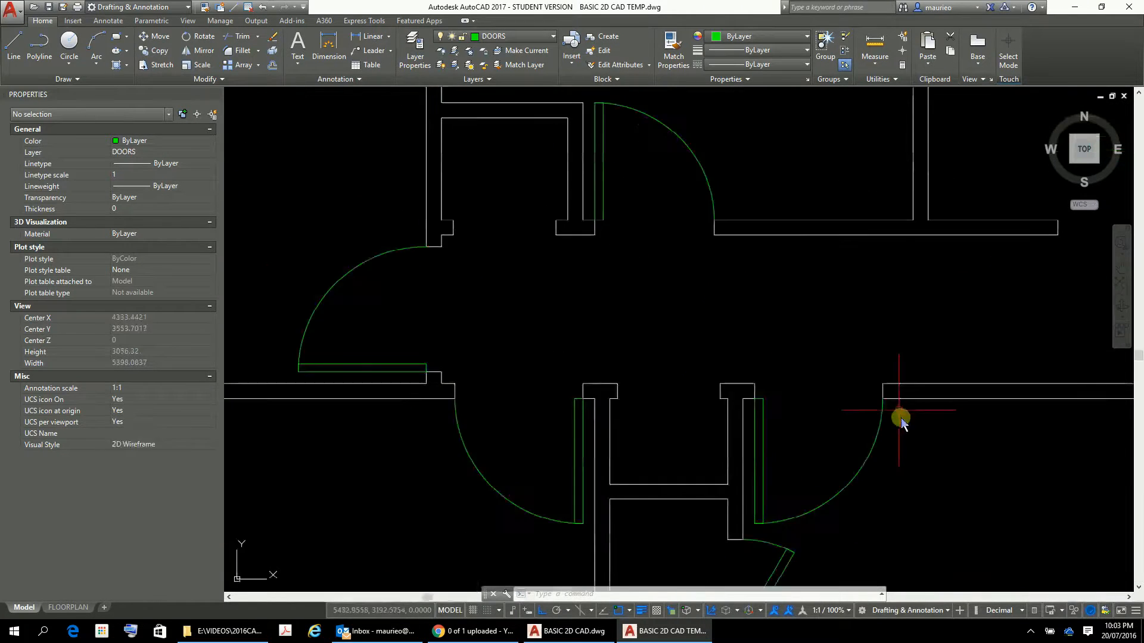
pyautogui.scroll(2, 842, 404)
pyautogui.moveTo(860, 408); pyautogui.dragTo(850, 327, button='middle')
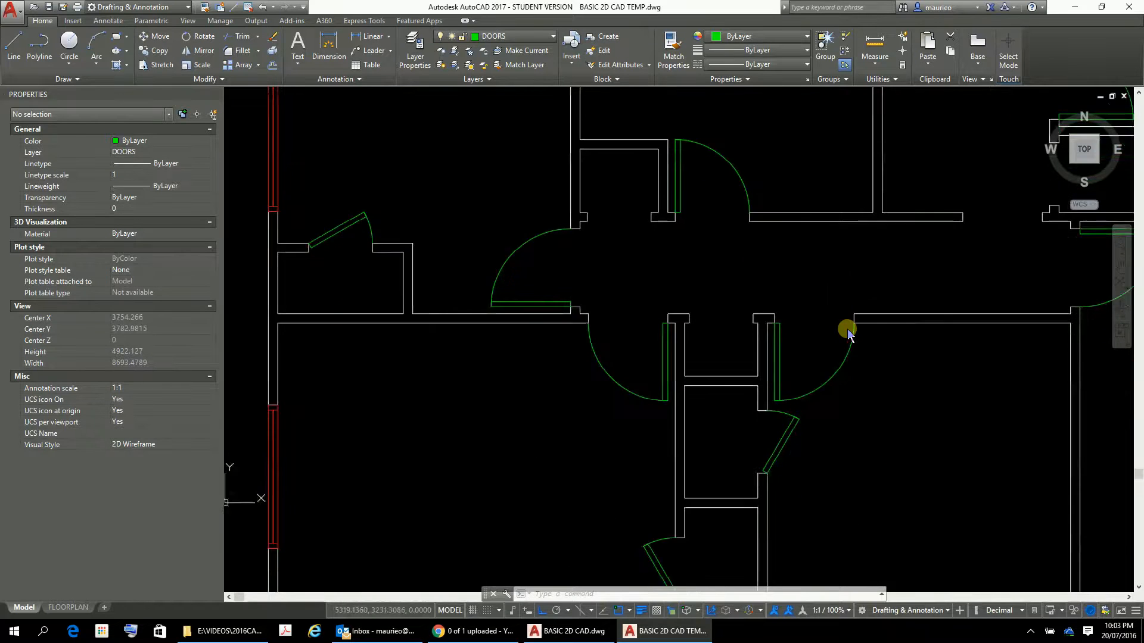
# Step: Insert the DOOR 610 block at 0 rotation on the west wall end of the upper central closet's hallway opening
pyautogui.scroll(2, 853, 327)
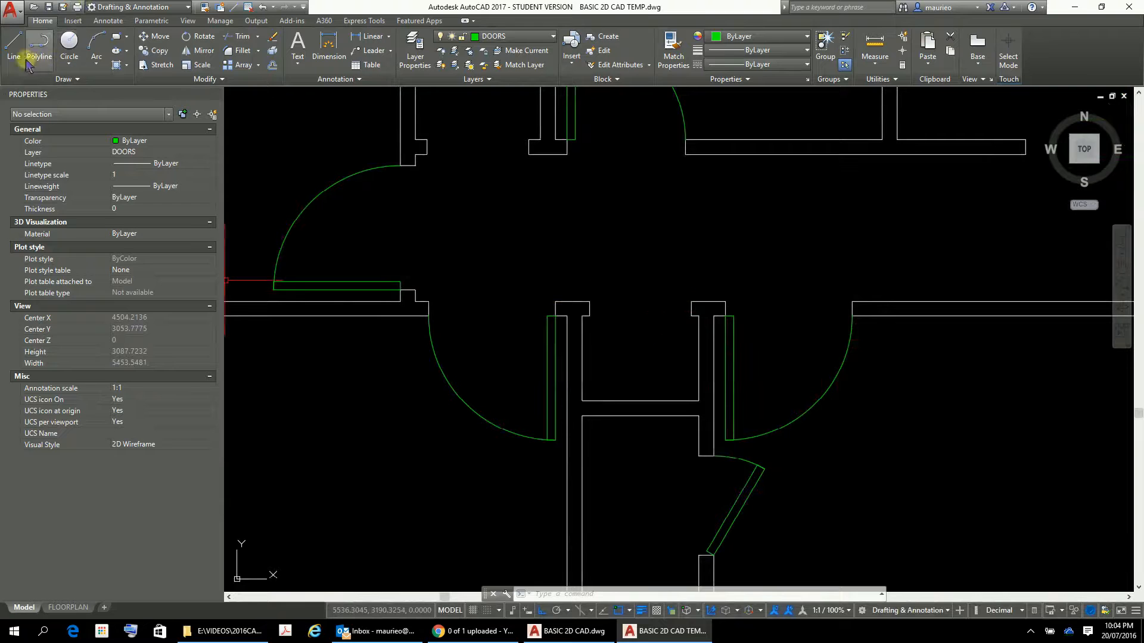
pyautogui.click(73, 21)
pyautogui.click(15, 53)
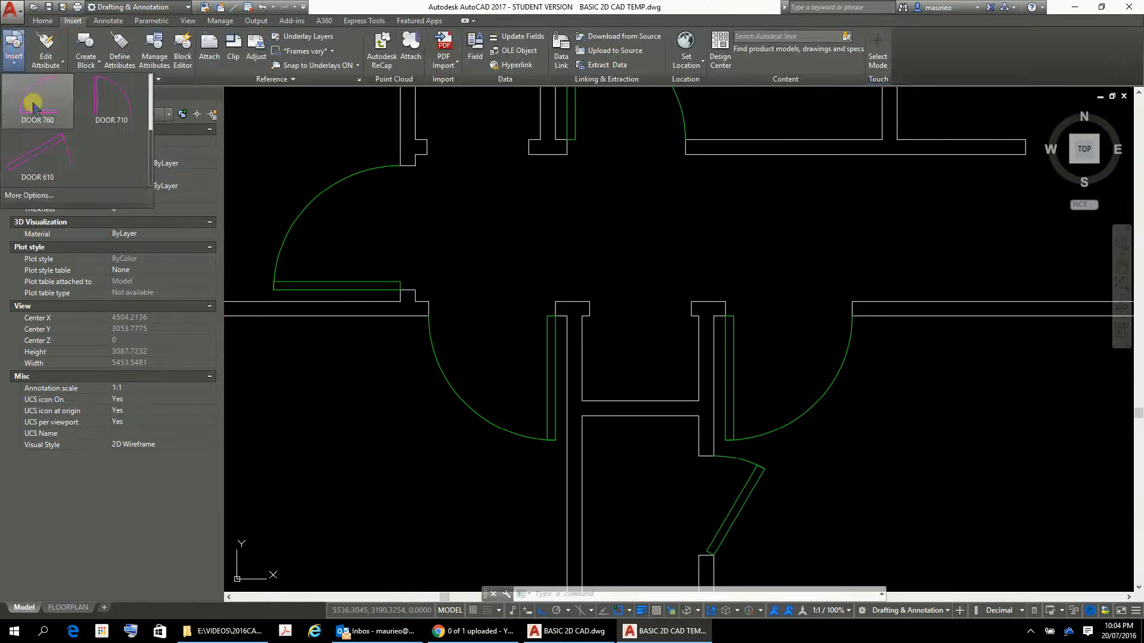
pyautogui.click(47, 171)
pyautogui.write('0')
pyautogui.press('Return')
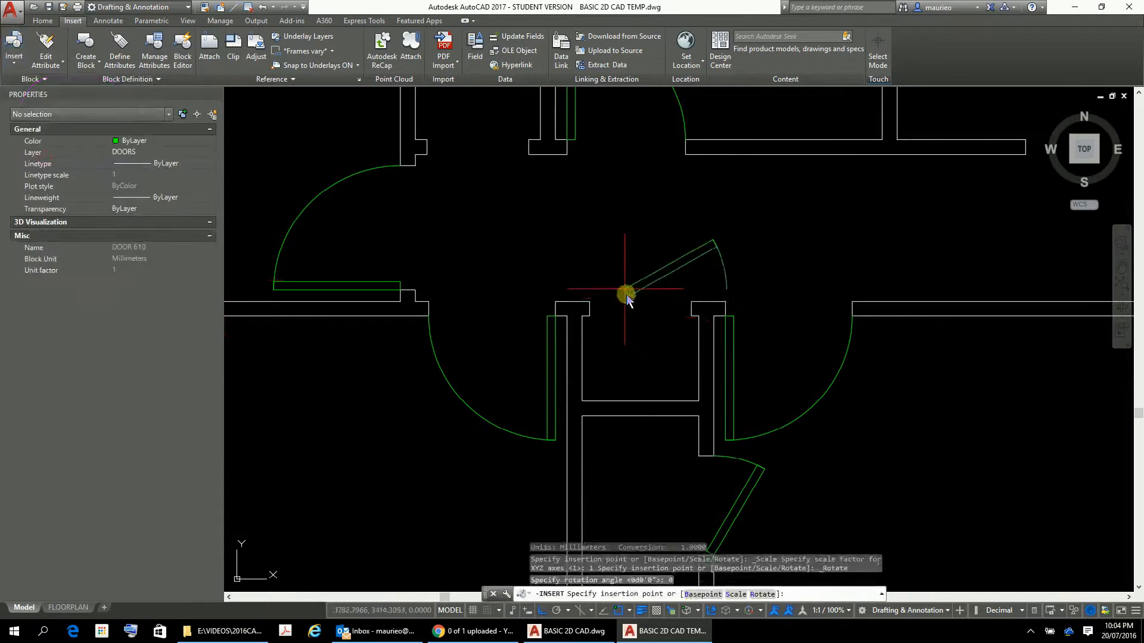
pyautogui.click(593, 305)
# Step: Review the doors across the whole floor plan, from the western closets to the large eastern room
pyautogui.scroll(-4, 1036, 286)
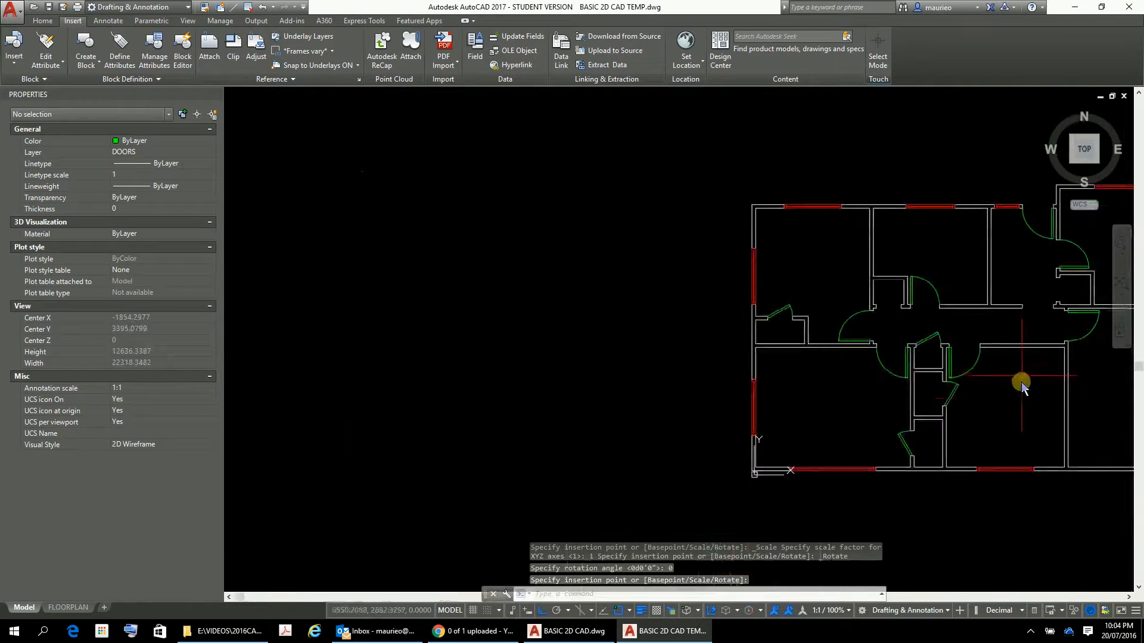
pyautogui.scroll(4, 664, 334)
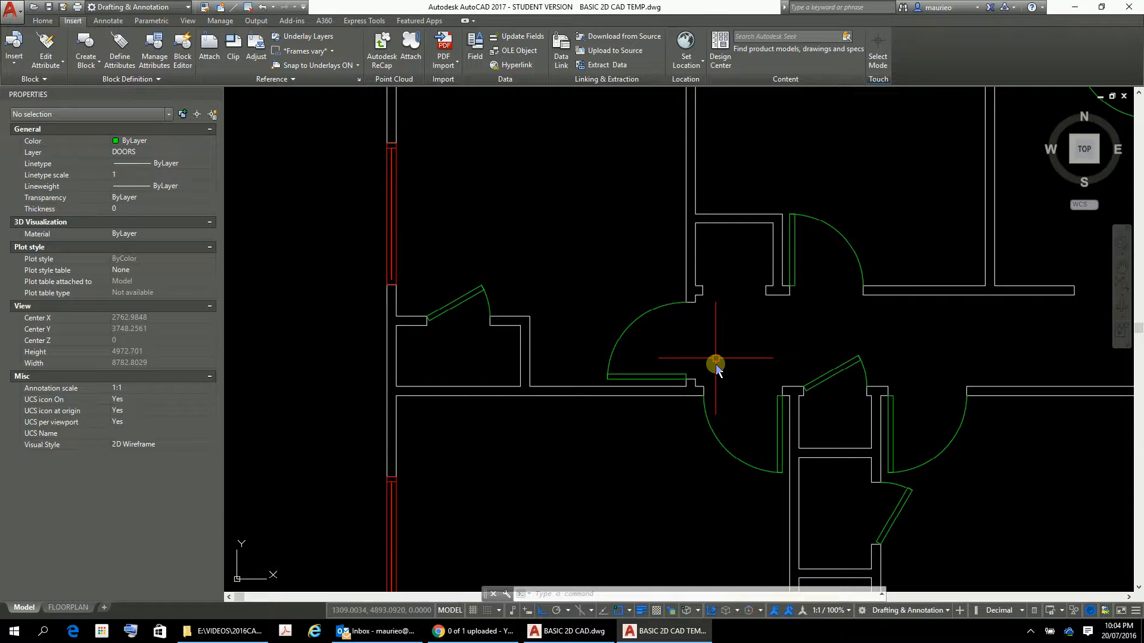
pyautogui.scroll(-3, 1034, 416)
pyautogui.moveTo(958, 417)
pyautogui.mouseDown(button='middle')
pyautogui.moveTo(550, 393)
pyautogui.moveTo(445, 368)
pyautogui.mouseUp(button='middle')
pyautogui.scroll(2, 697, 391)
pyautogui.scroll(-2, 698, 391)
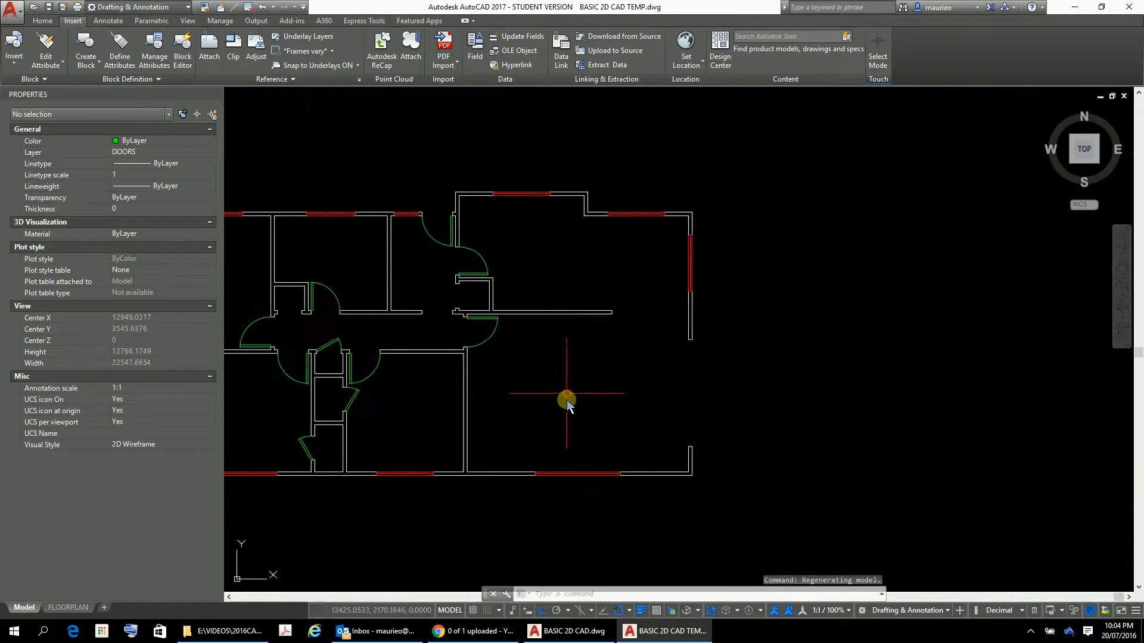
pyautogui.moveTo(567, 402); pyautogui.dragTo(850, 410, button='middle')
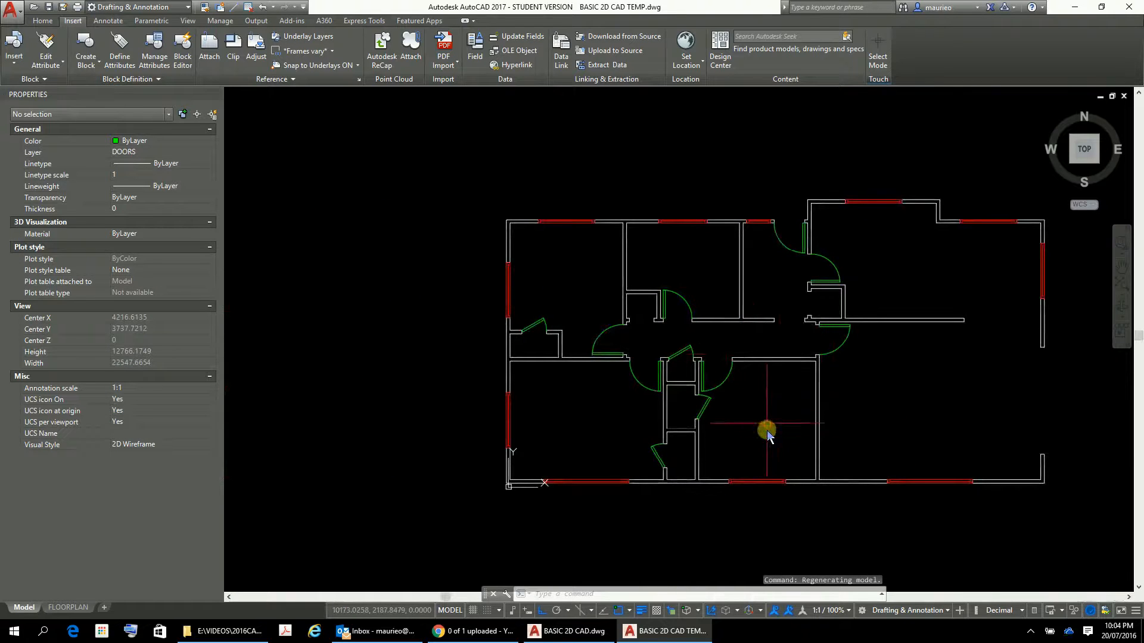